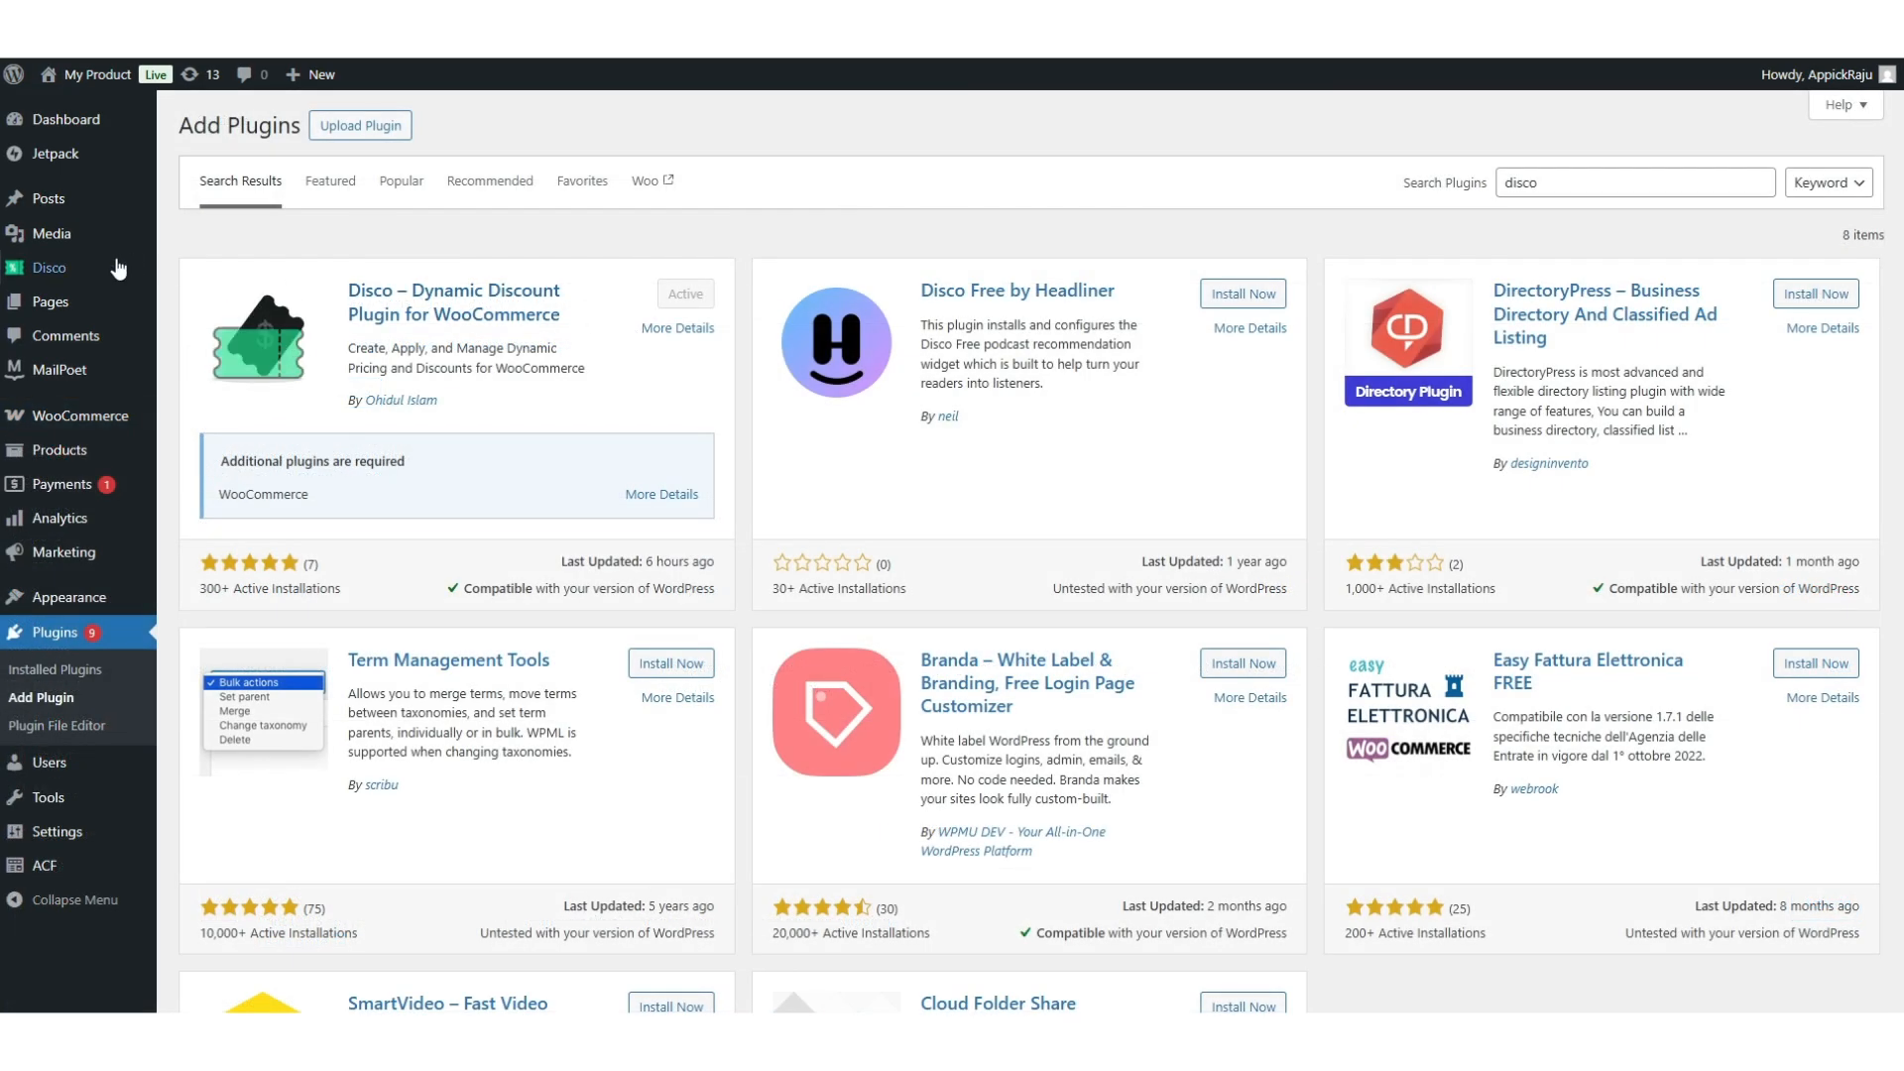
Create a new Disco campaign 'Free shipping for 5 products' with Shipping as its intent.
click(49, 268)
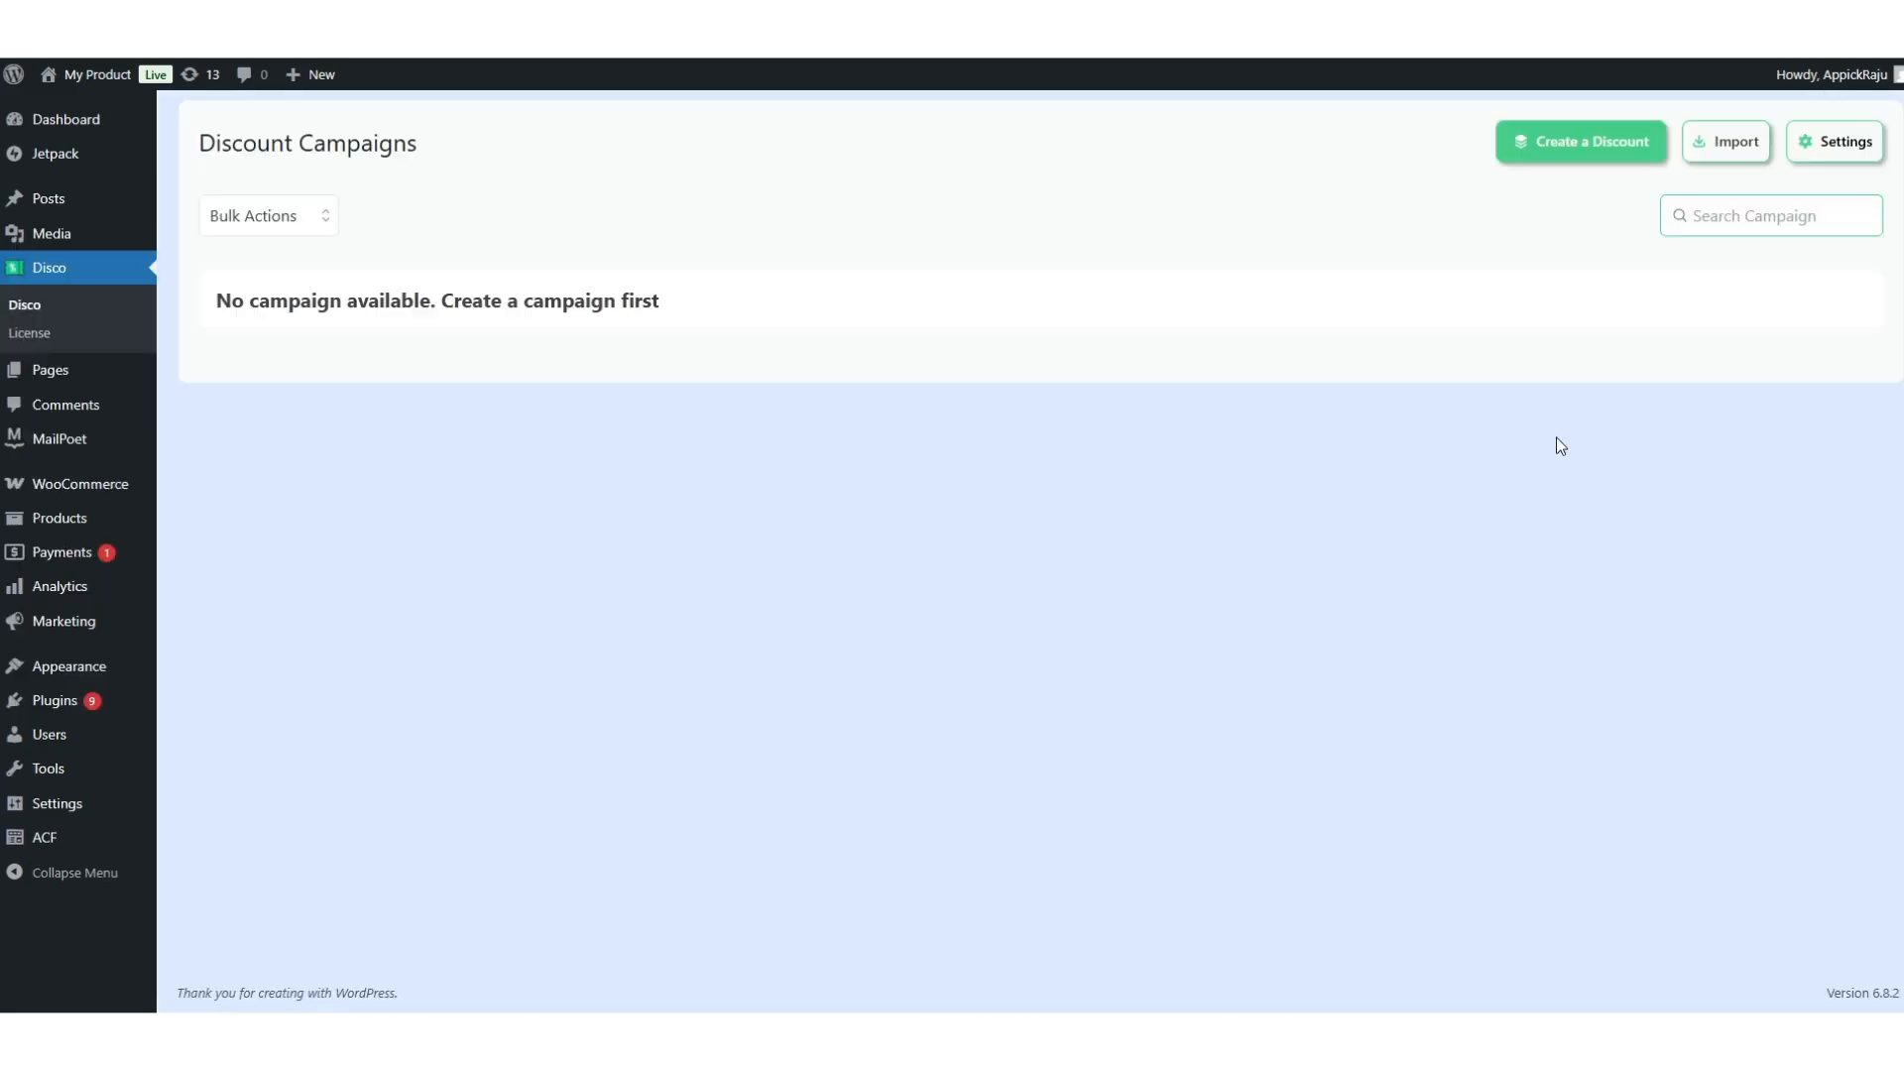
click(1582, 143)
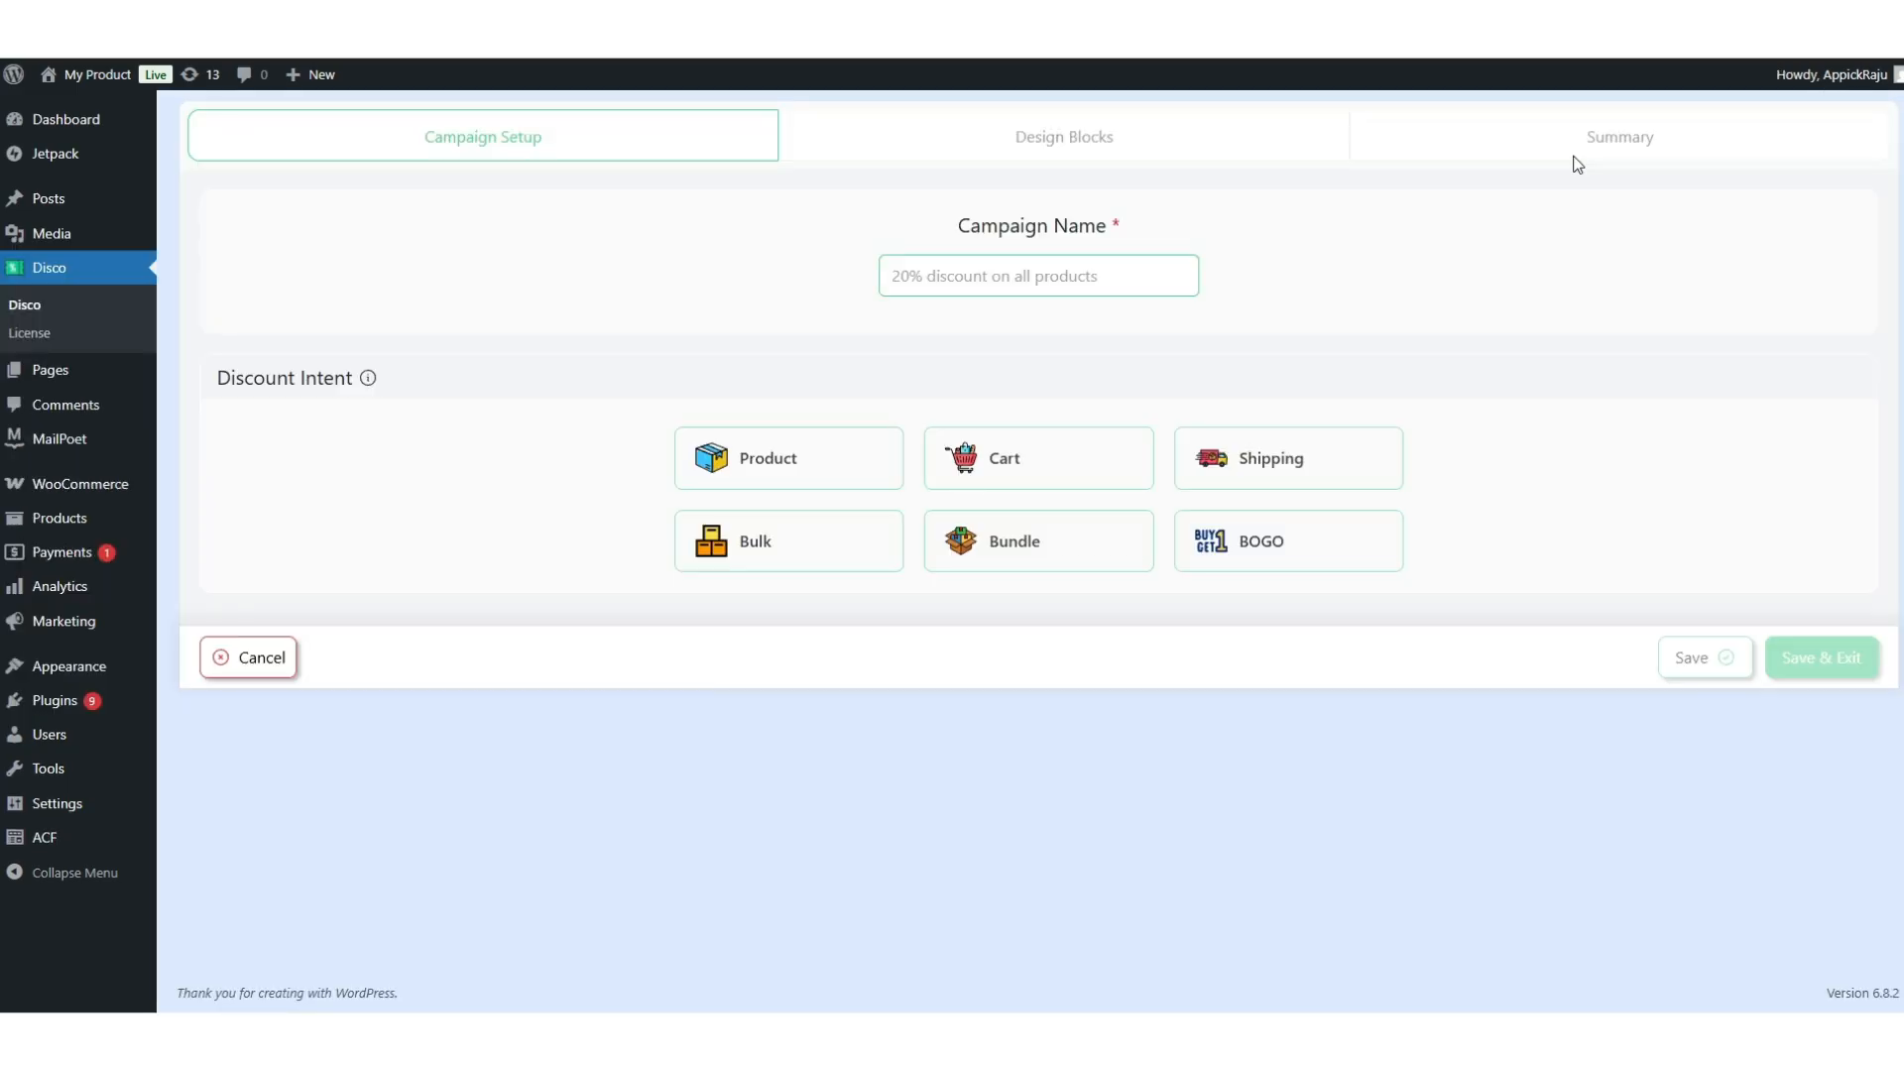
click(1017, 287)
text(Free ship)
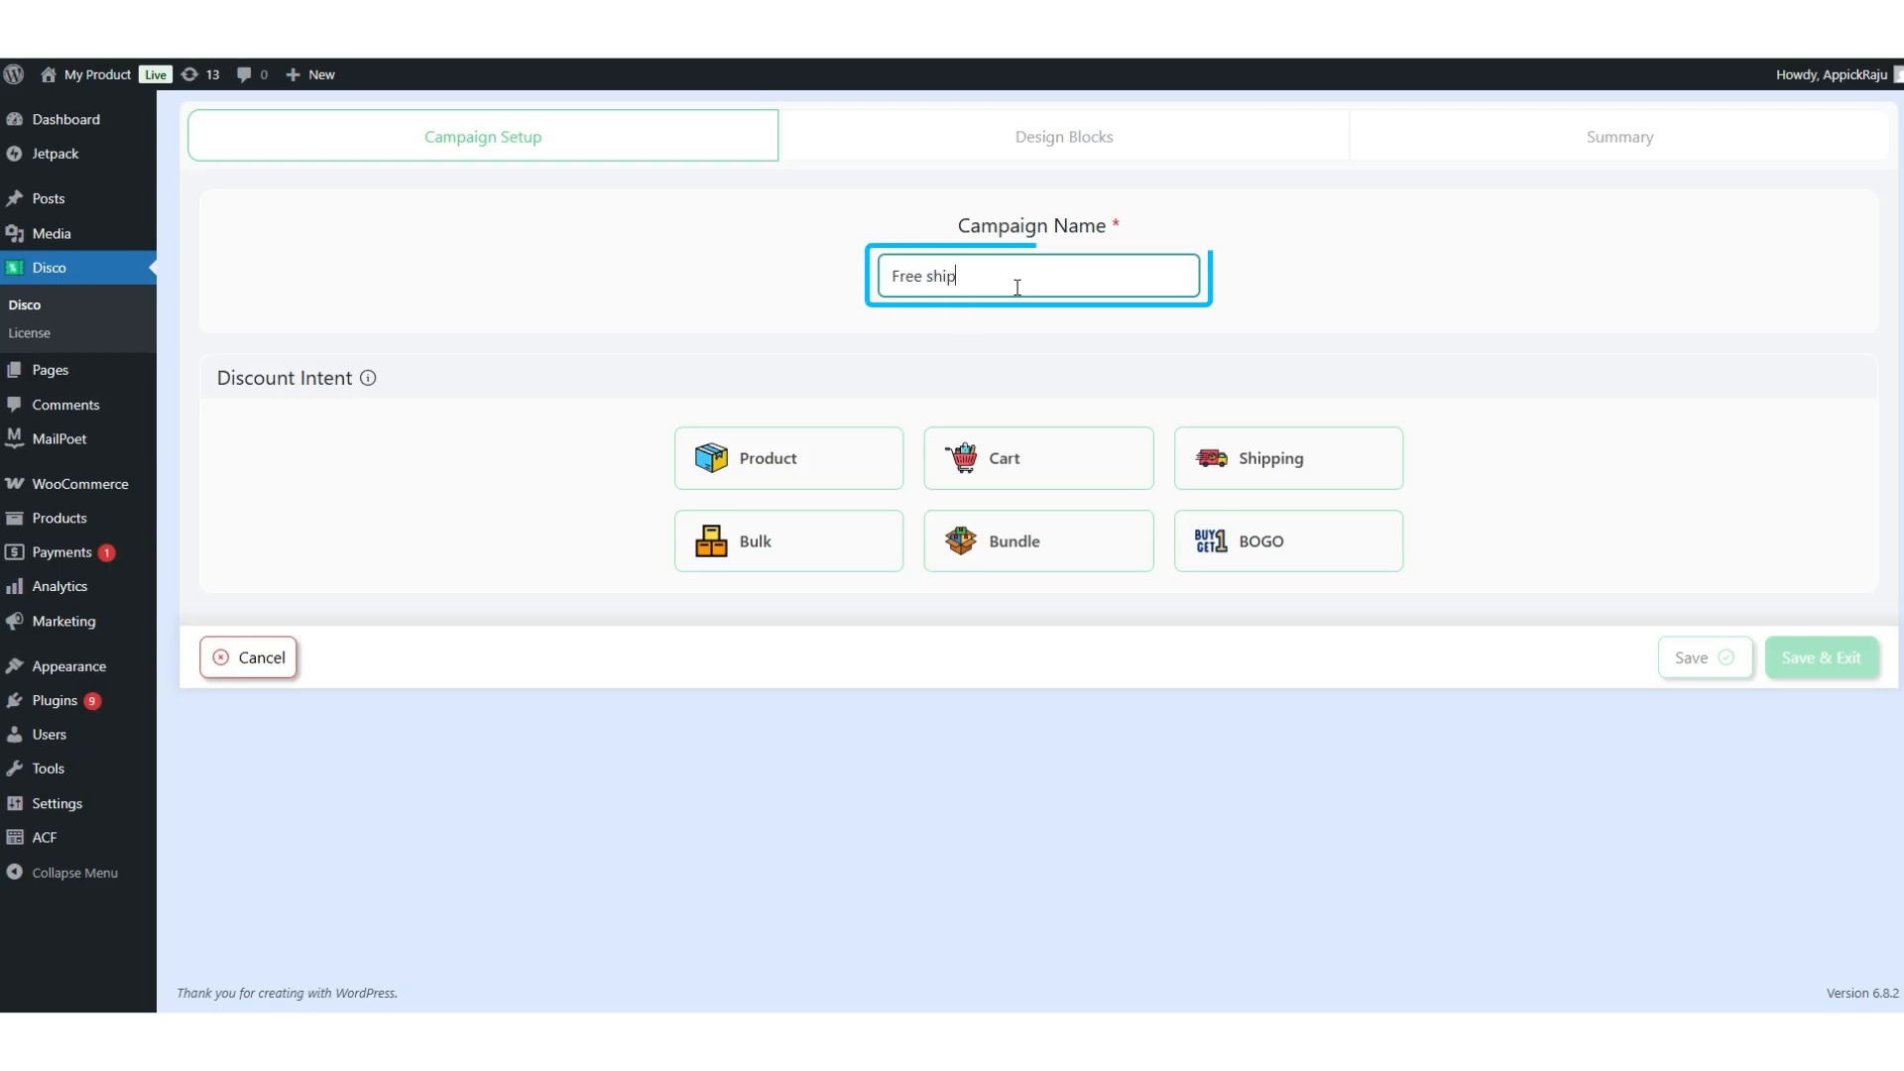
text(ping for 5 )
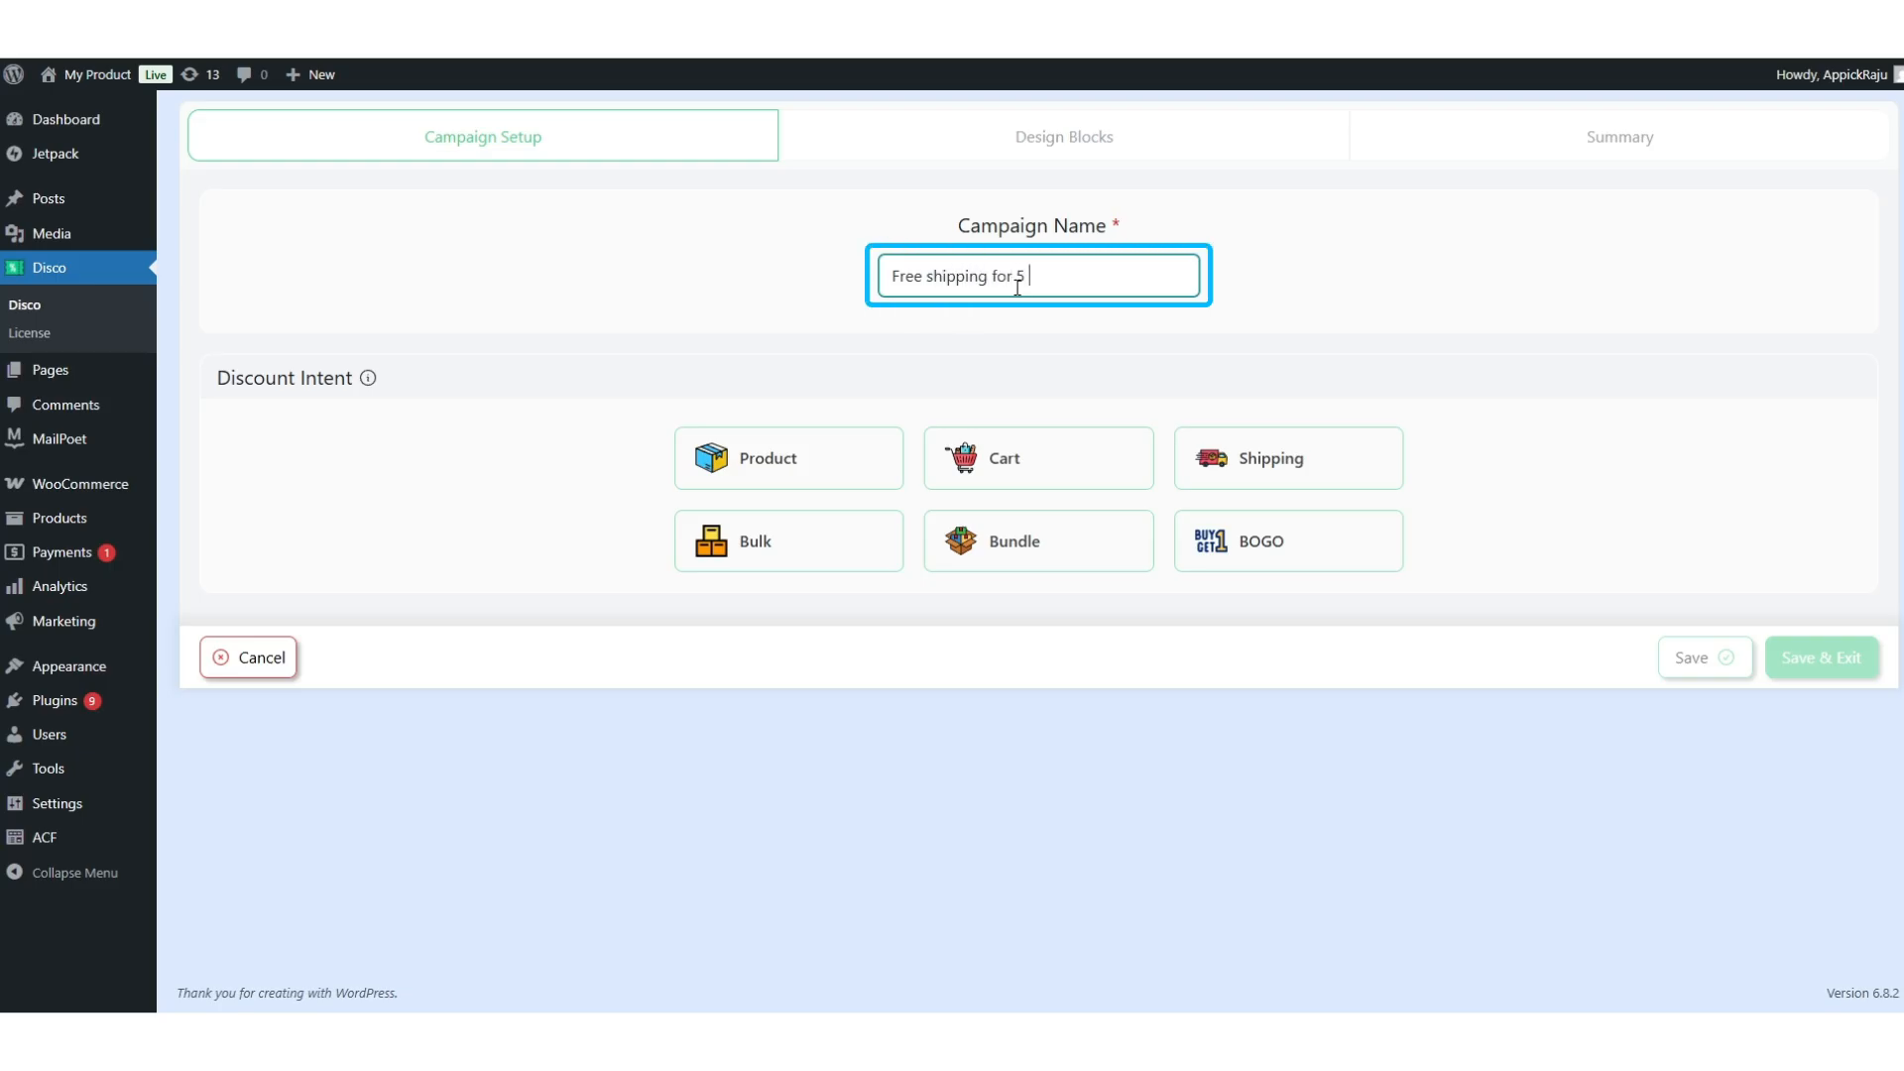
text(products)
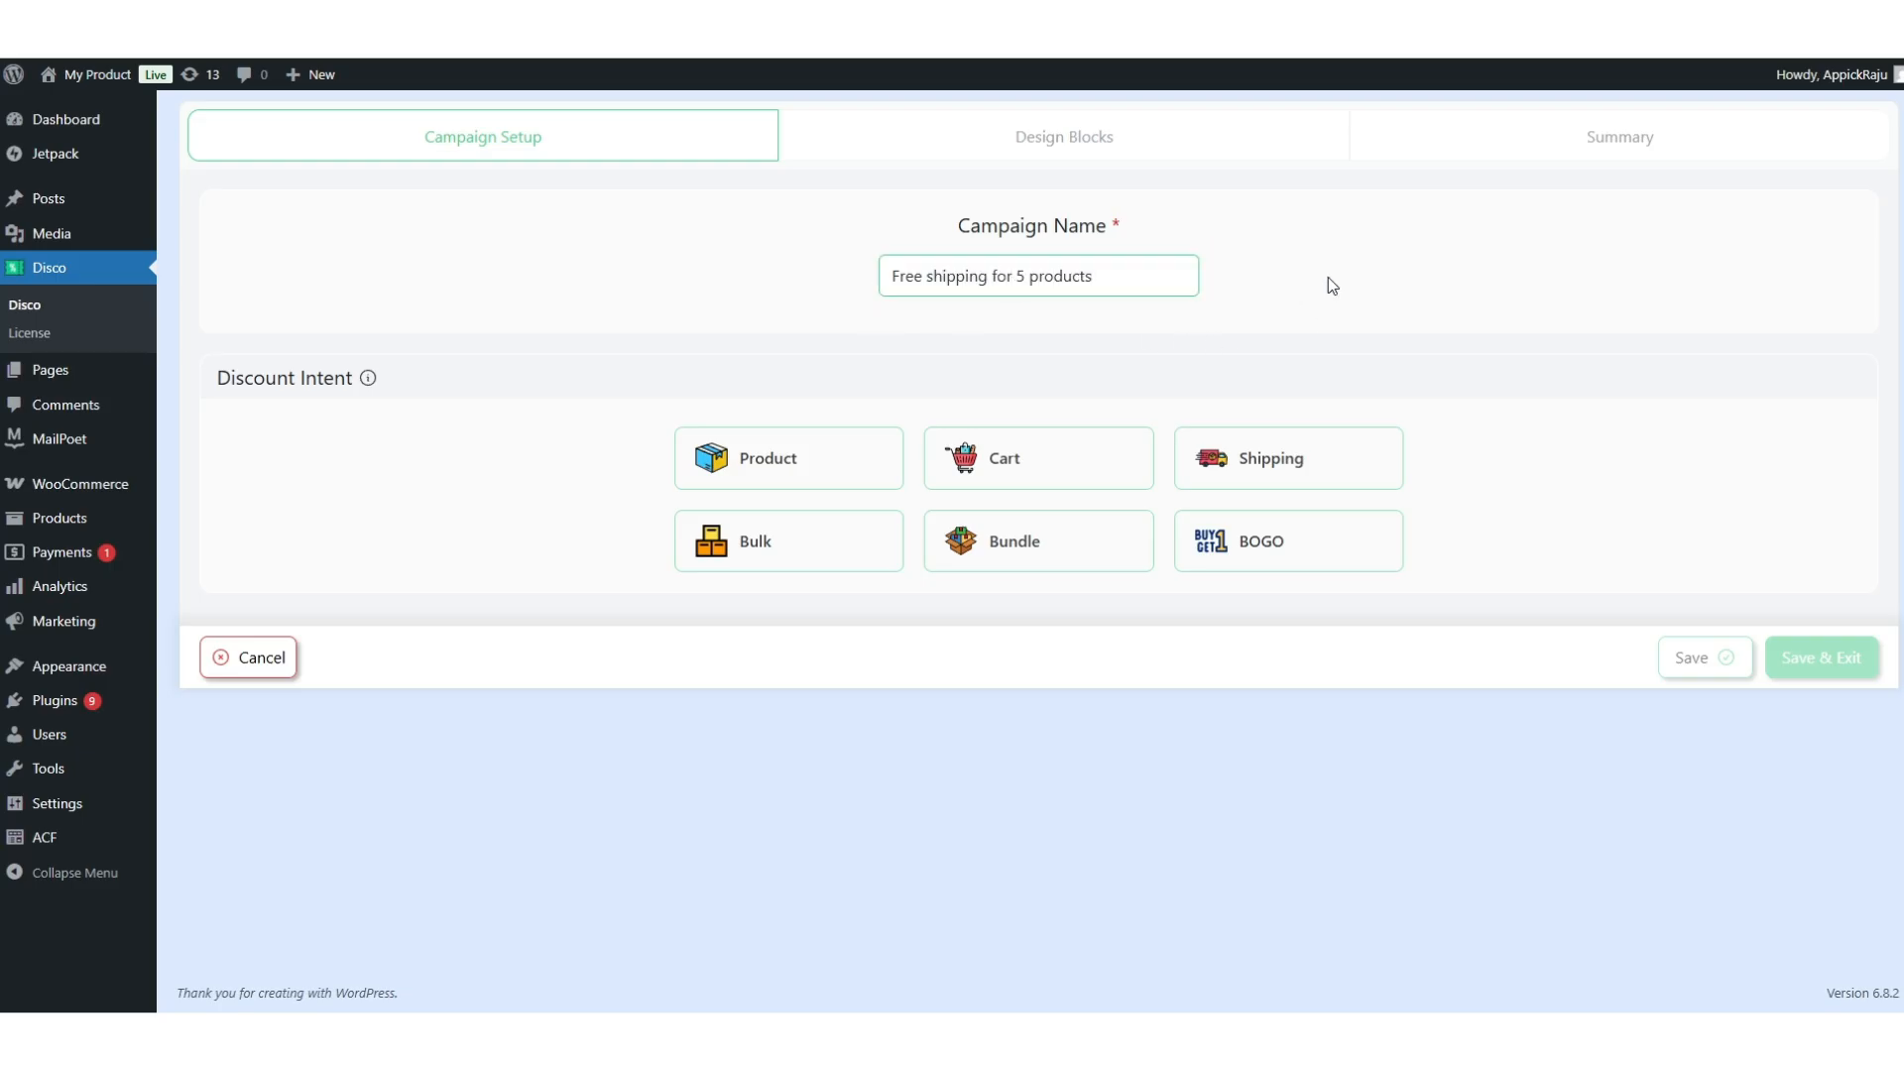
click(1284, 462)
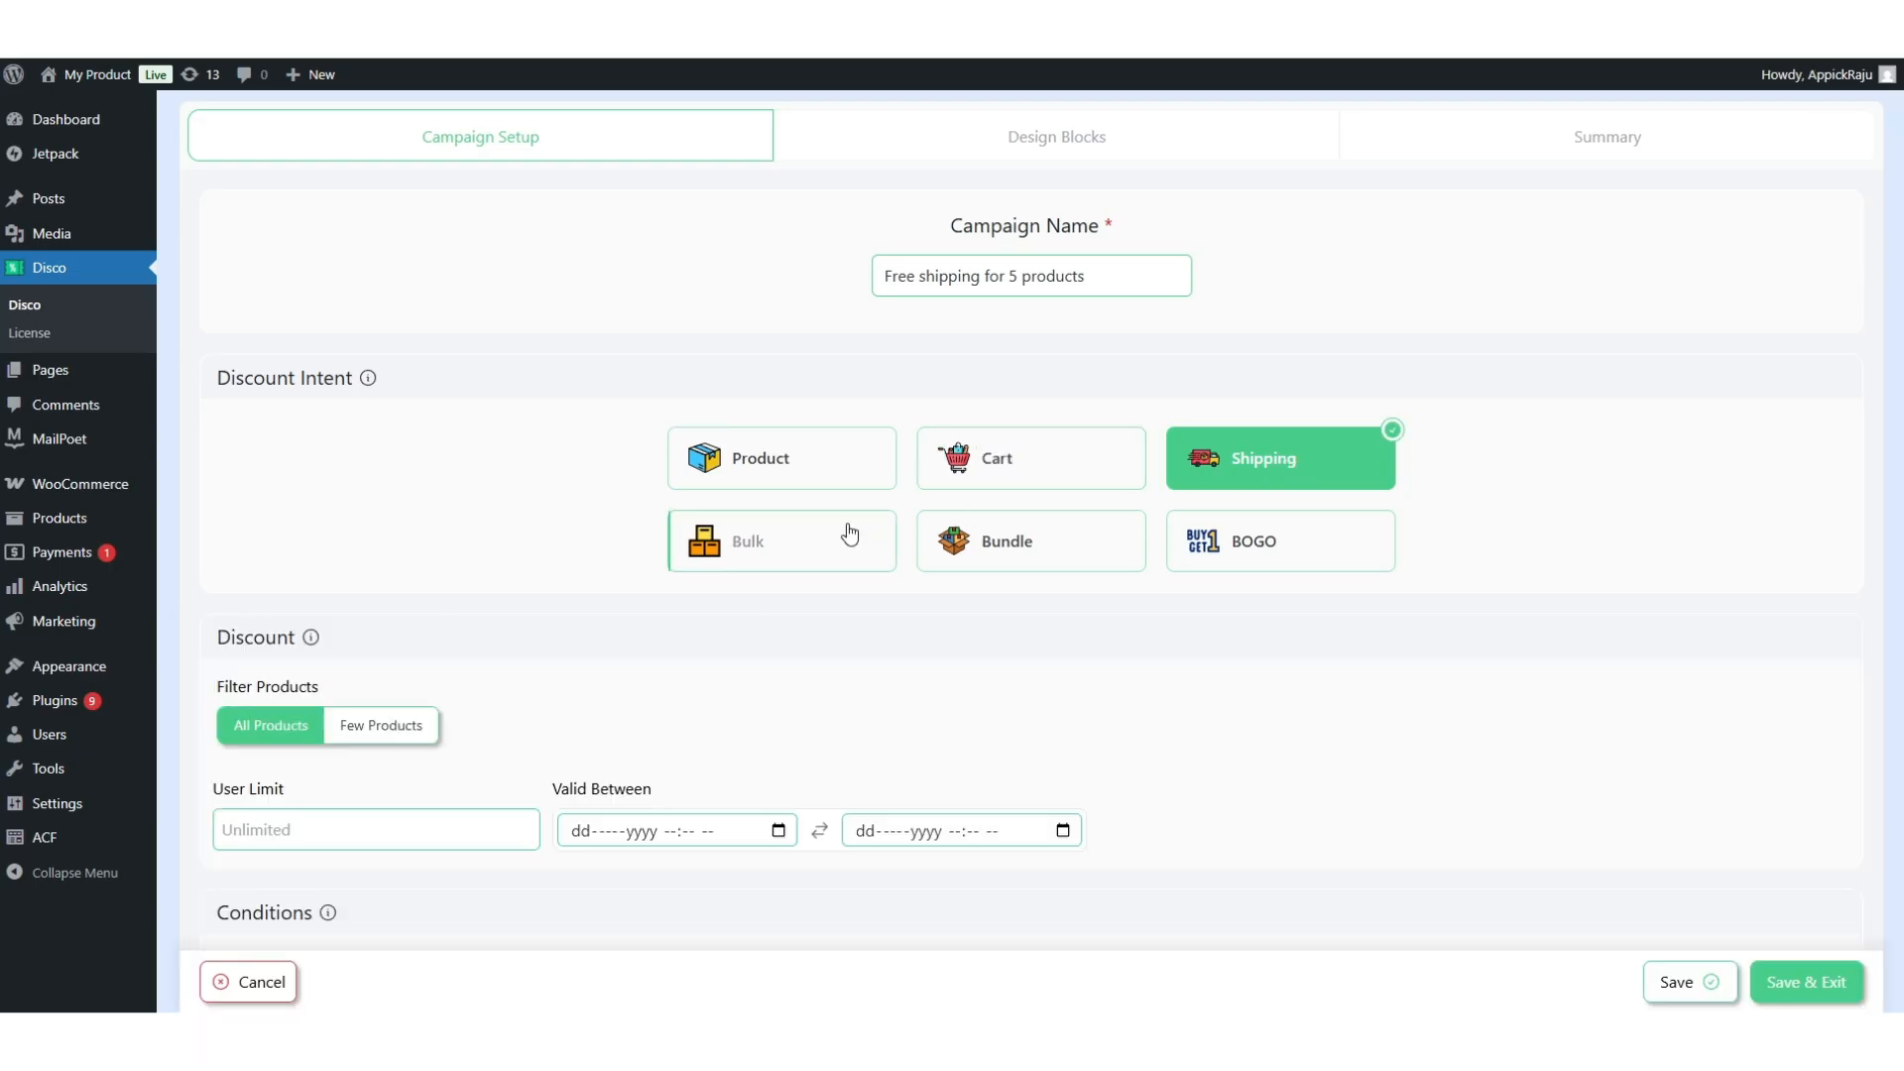
scroll(850, 531, down, 2)
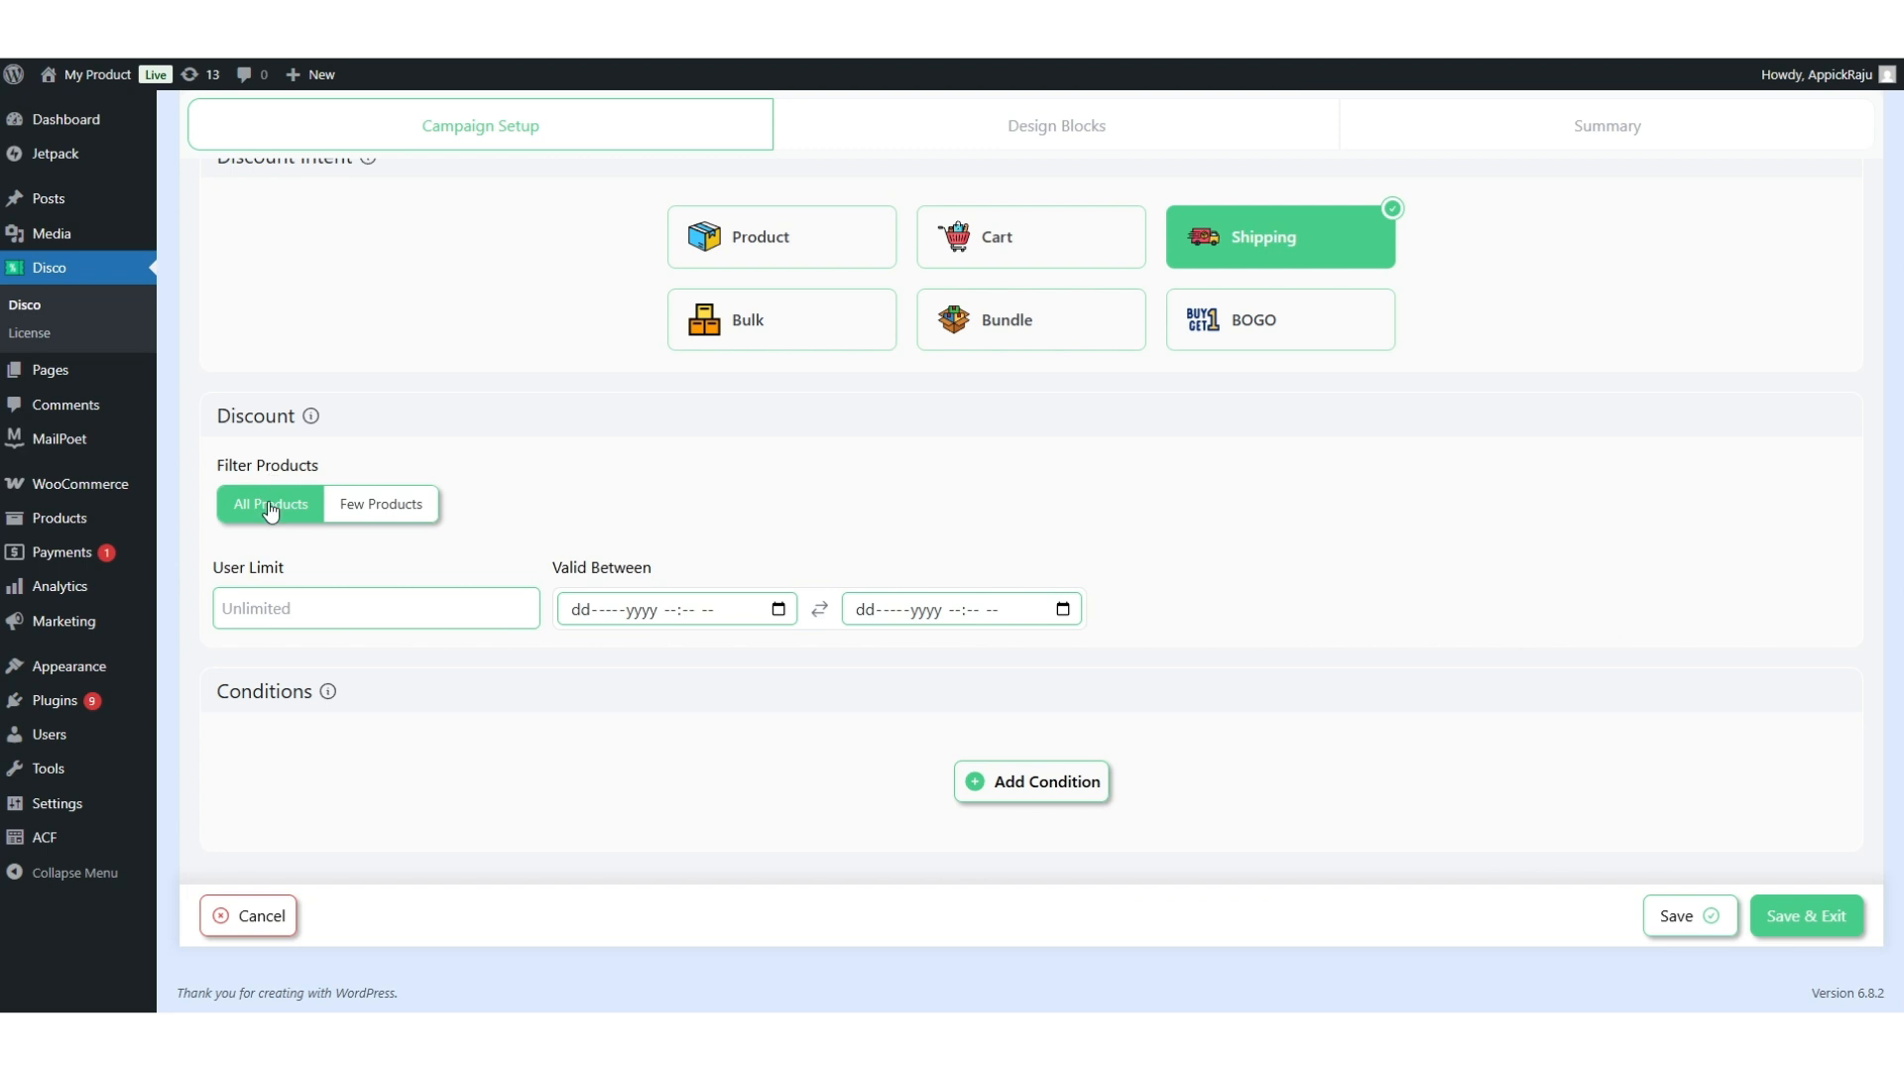
Restrict the discount to Few Products and add Belt and Cap.
click(391, 508)
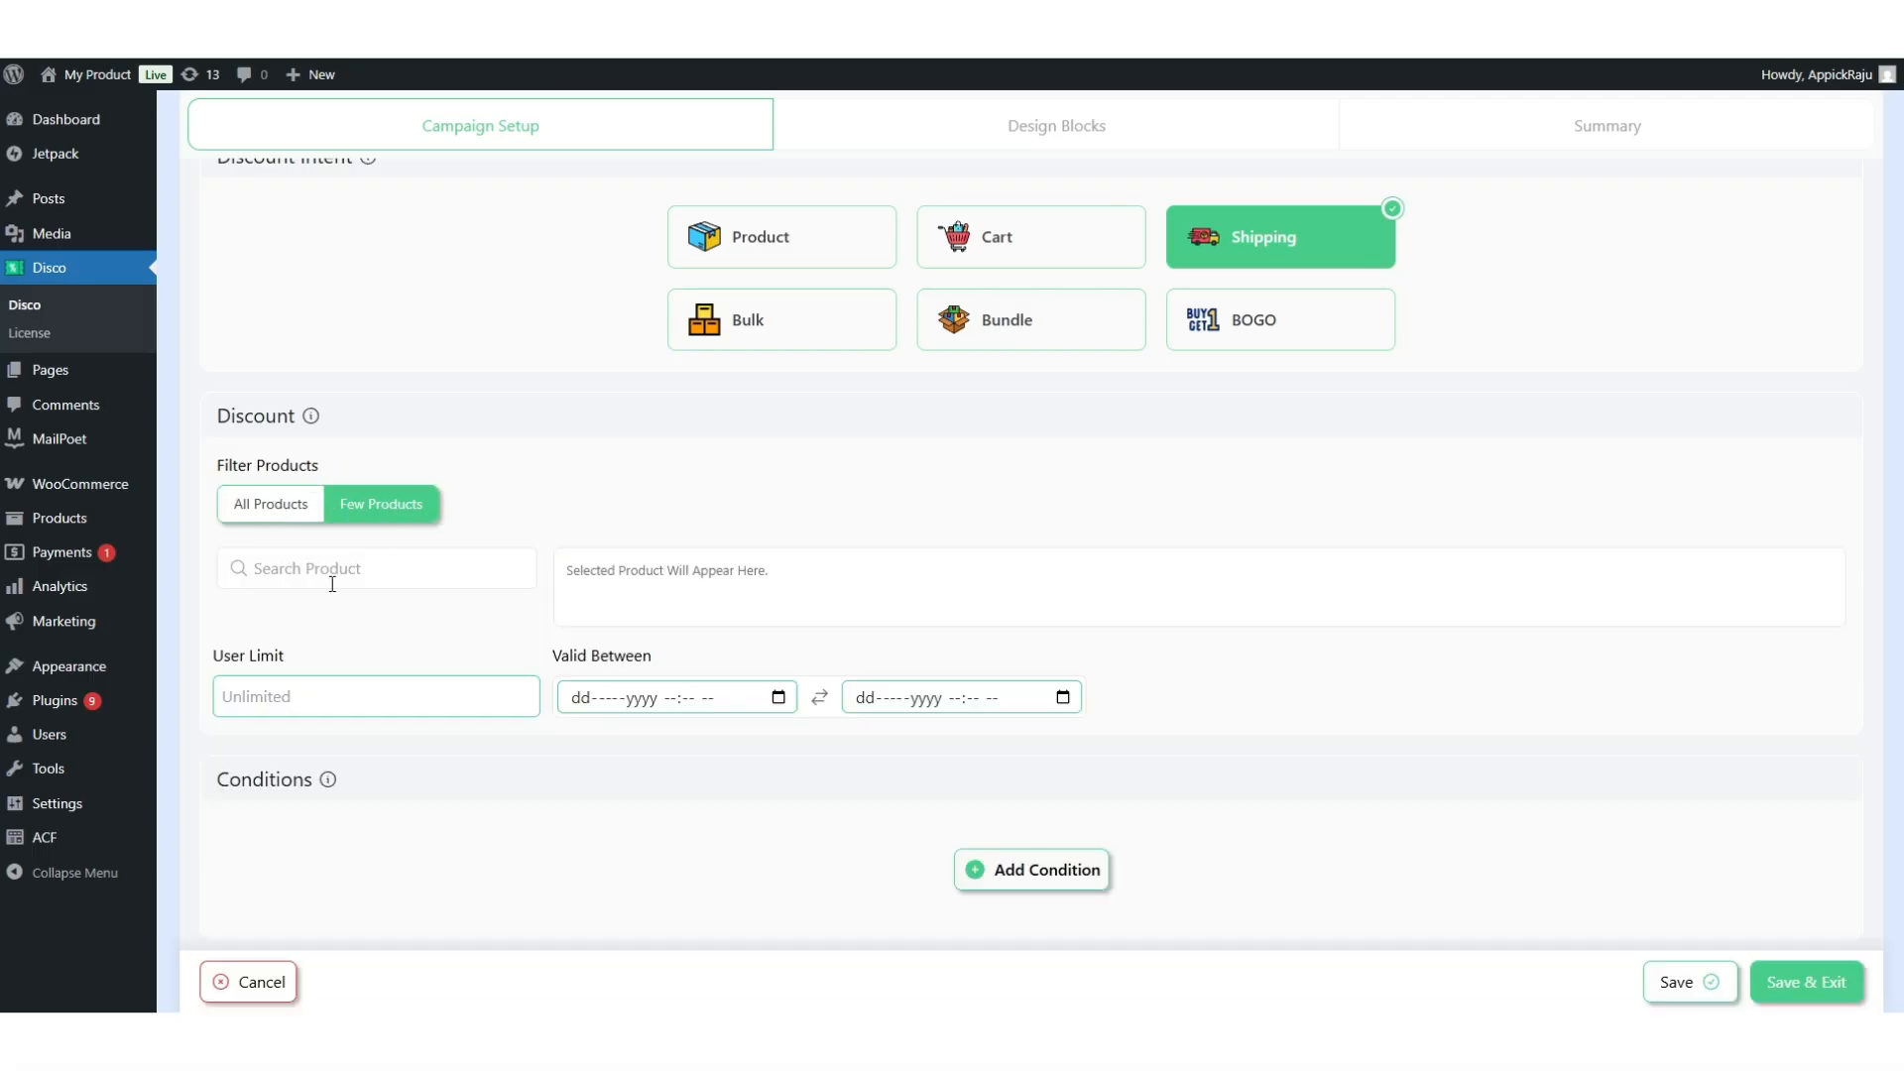
click(312, 582)
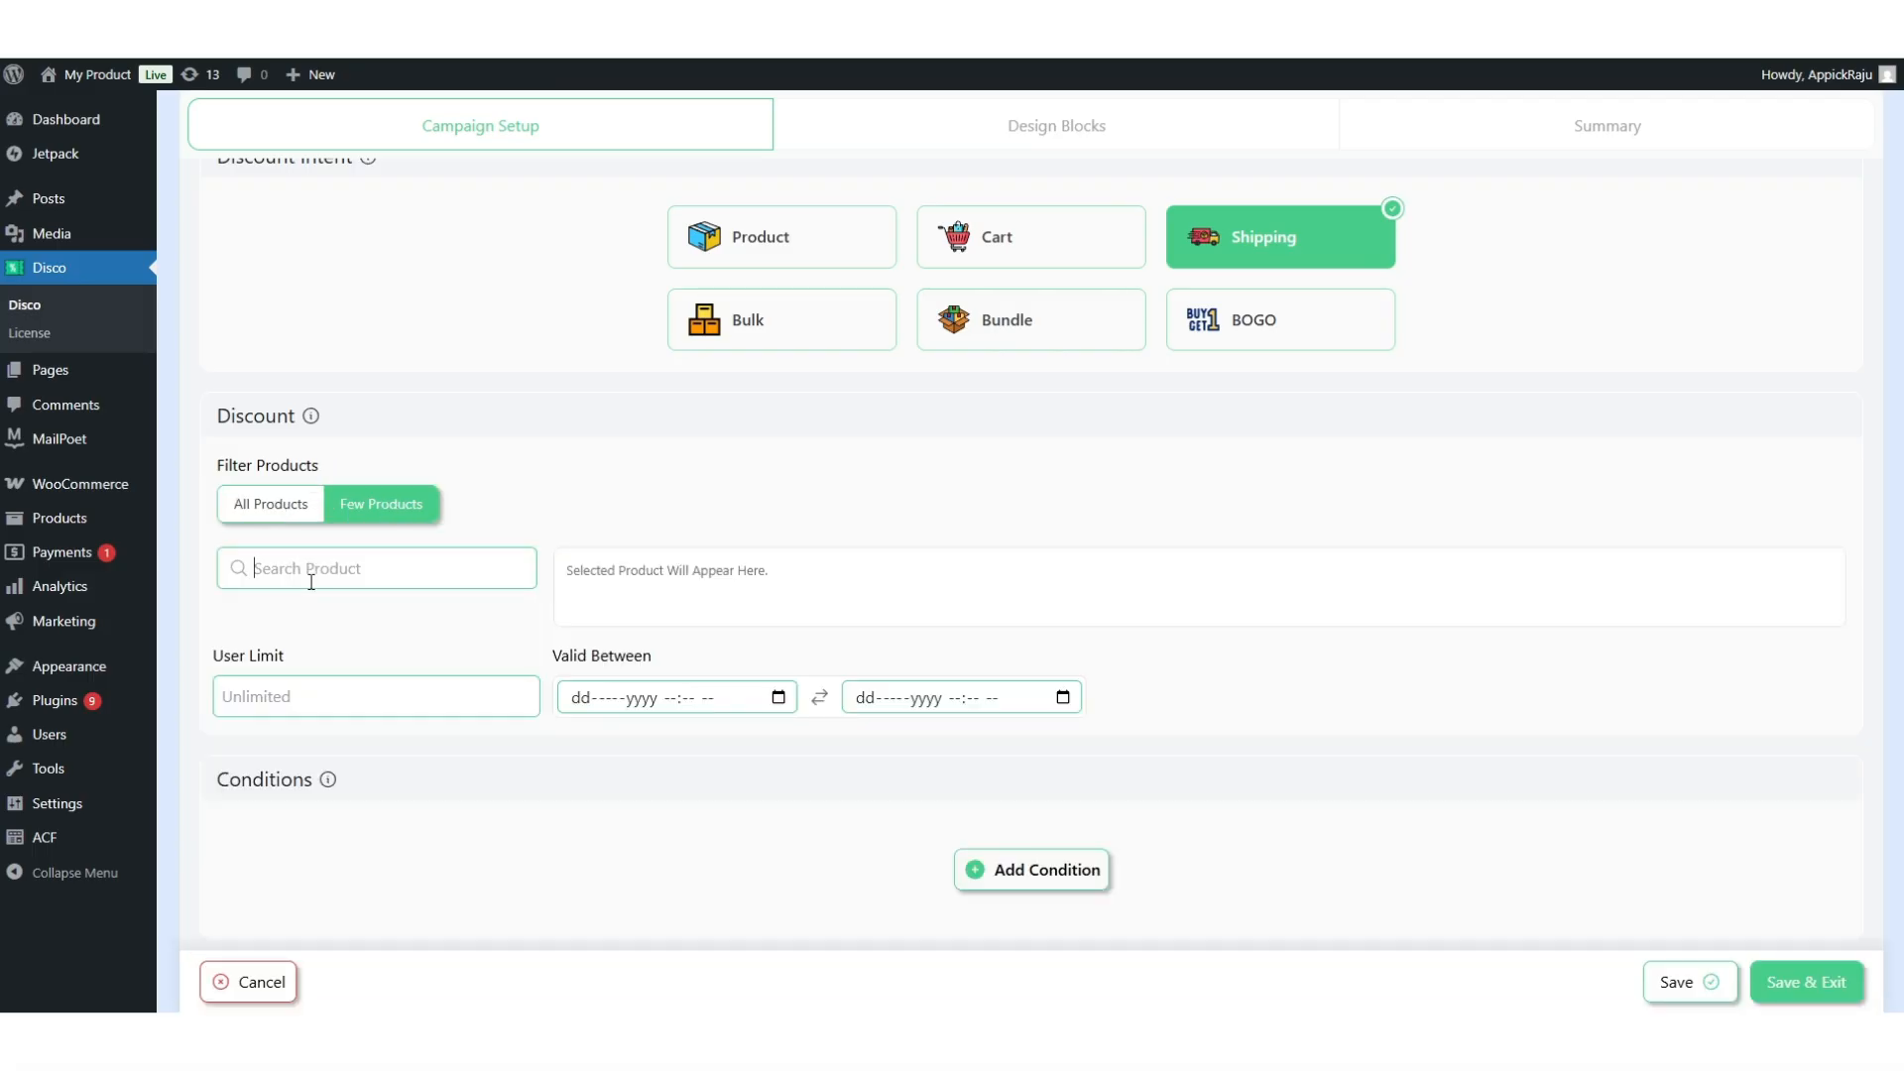
text(belt)
click(297, 625)
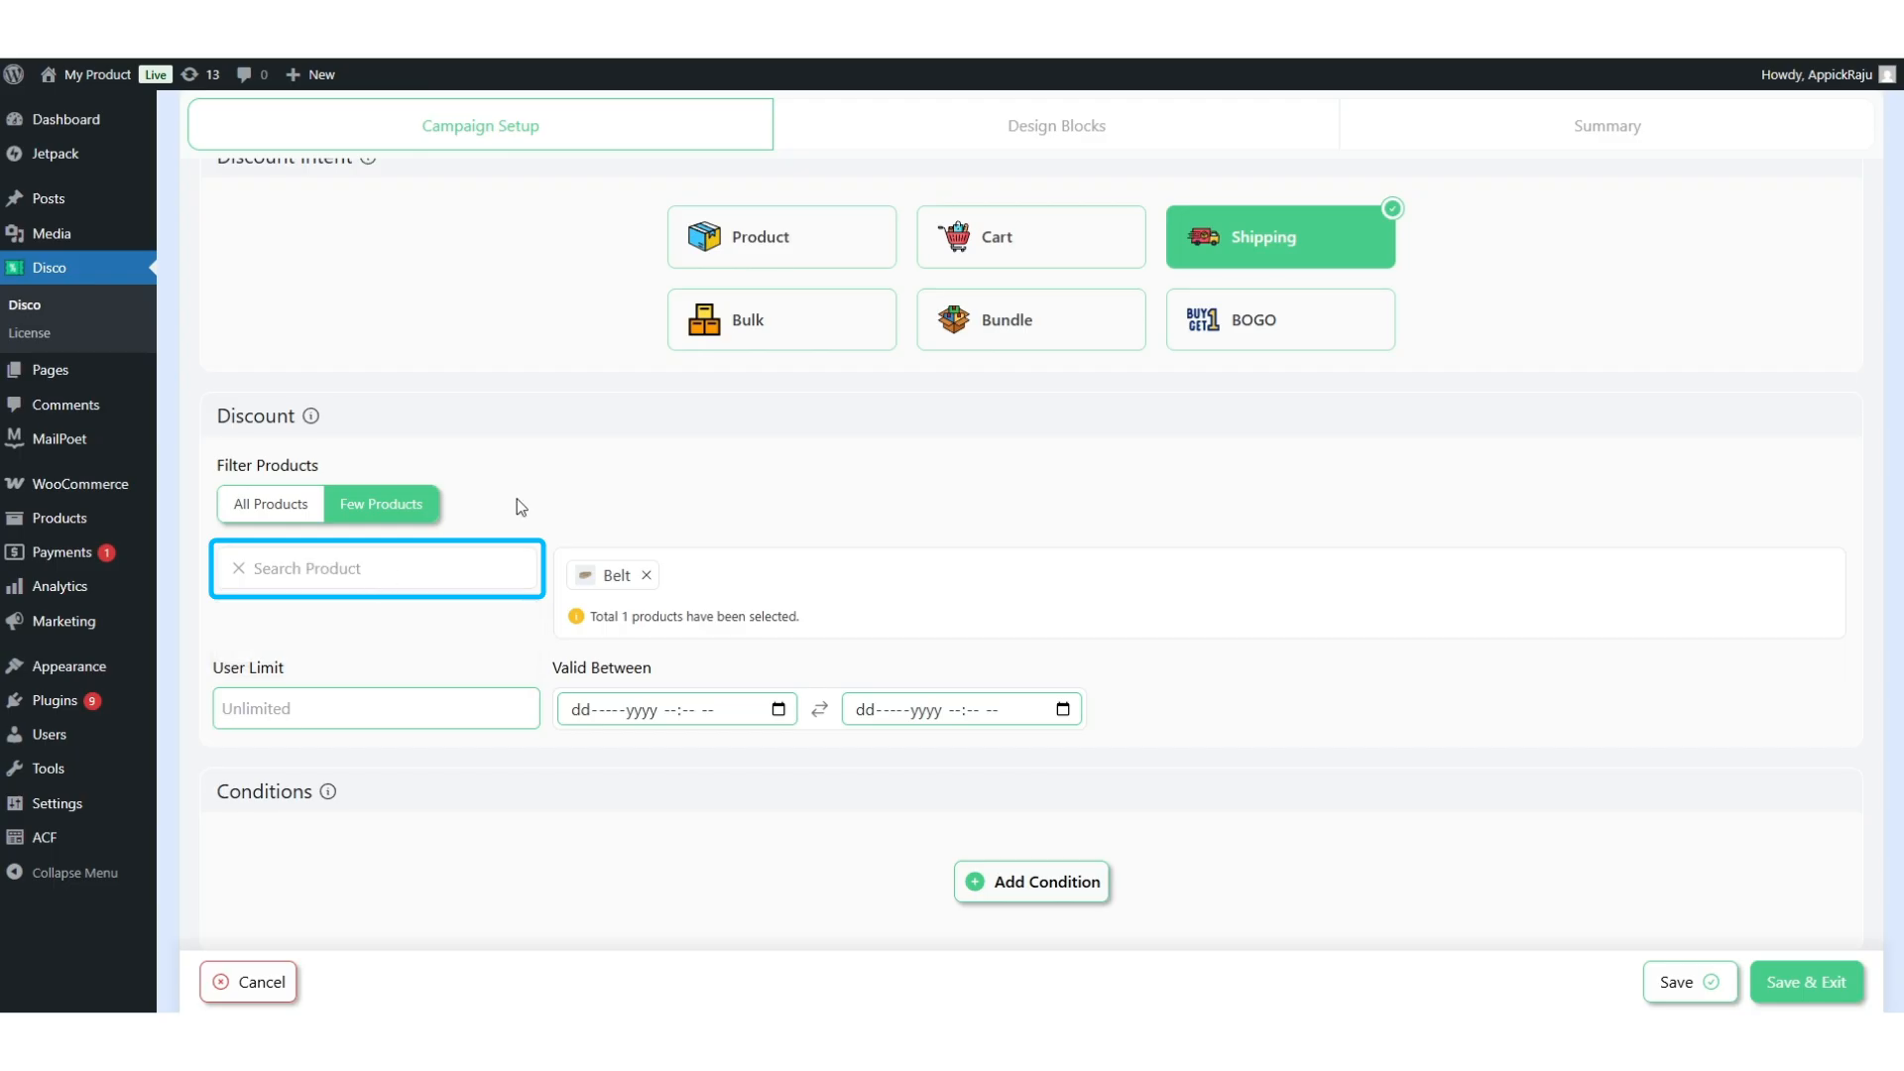
click(417, 578)
text(cap)
click(277, 629)
Add Kenobi Trail Jacket, Beanie and Polo to the selected products.
click(425, 578)
text(jack)
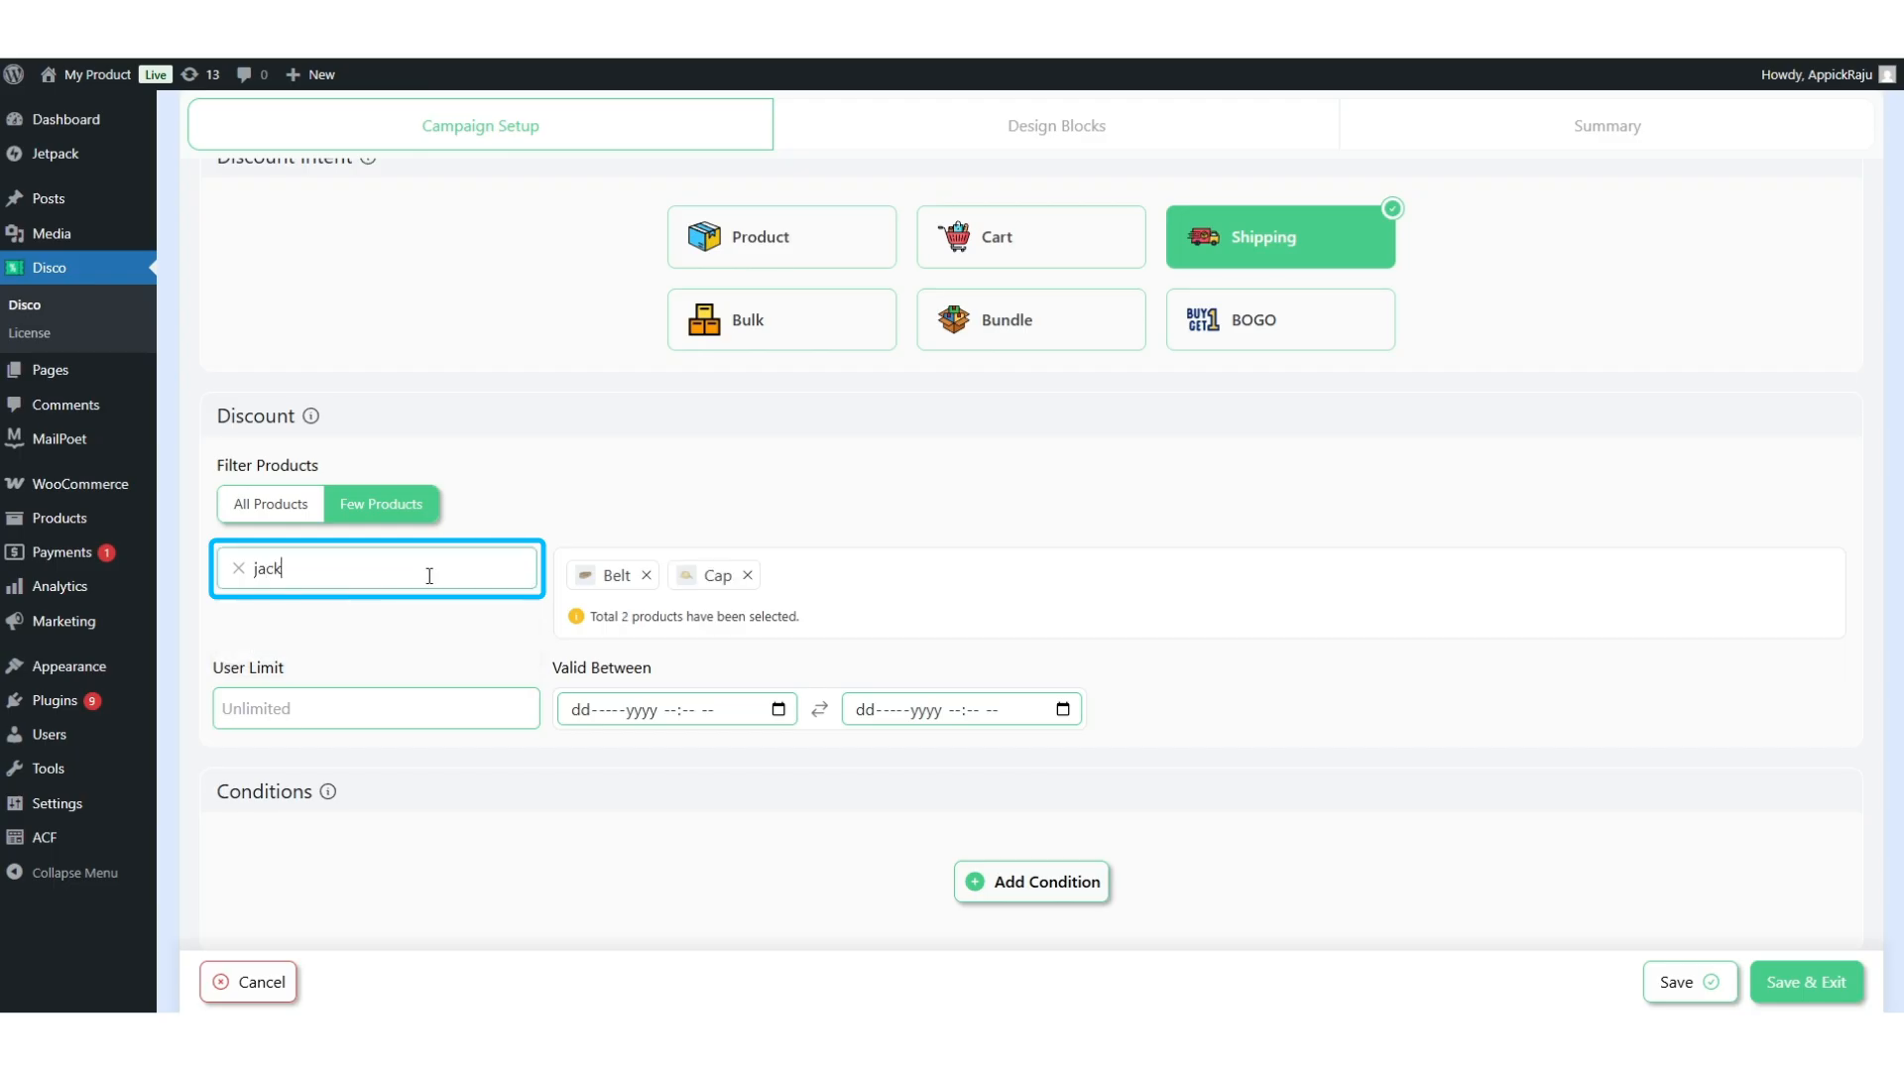
text(et)
click(247, 701)
click(383, 583)
text(beanie)
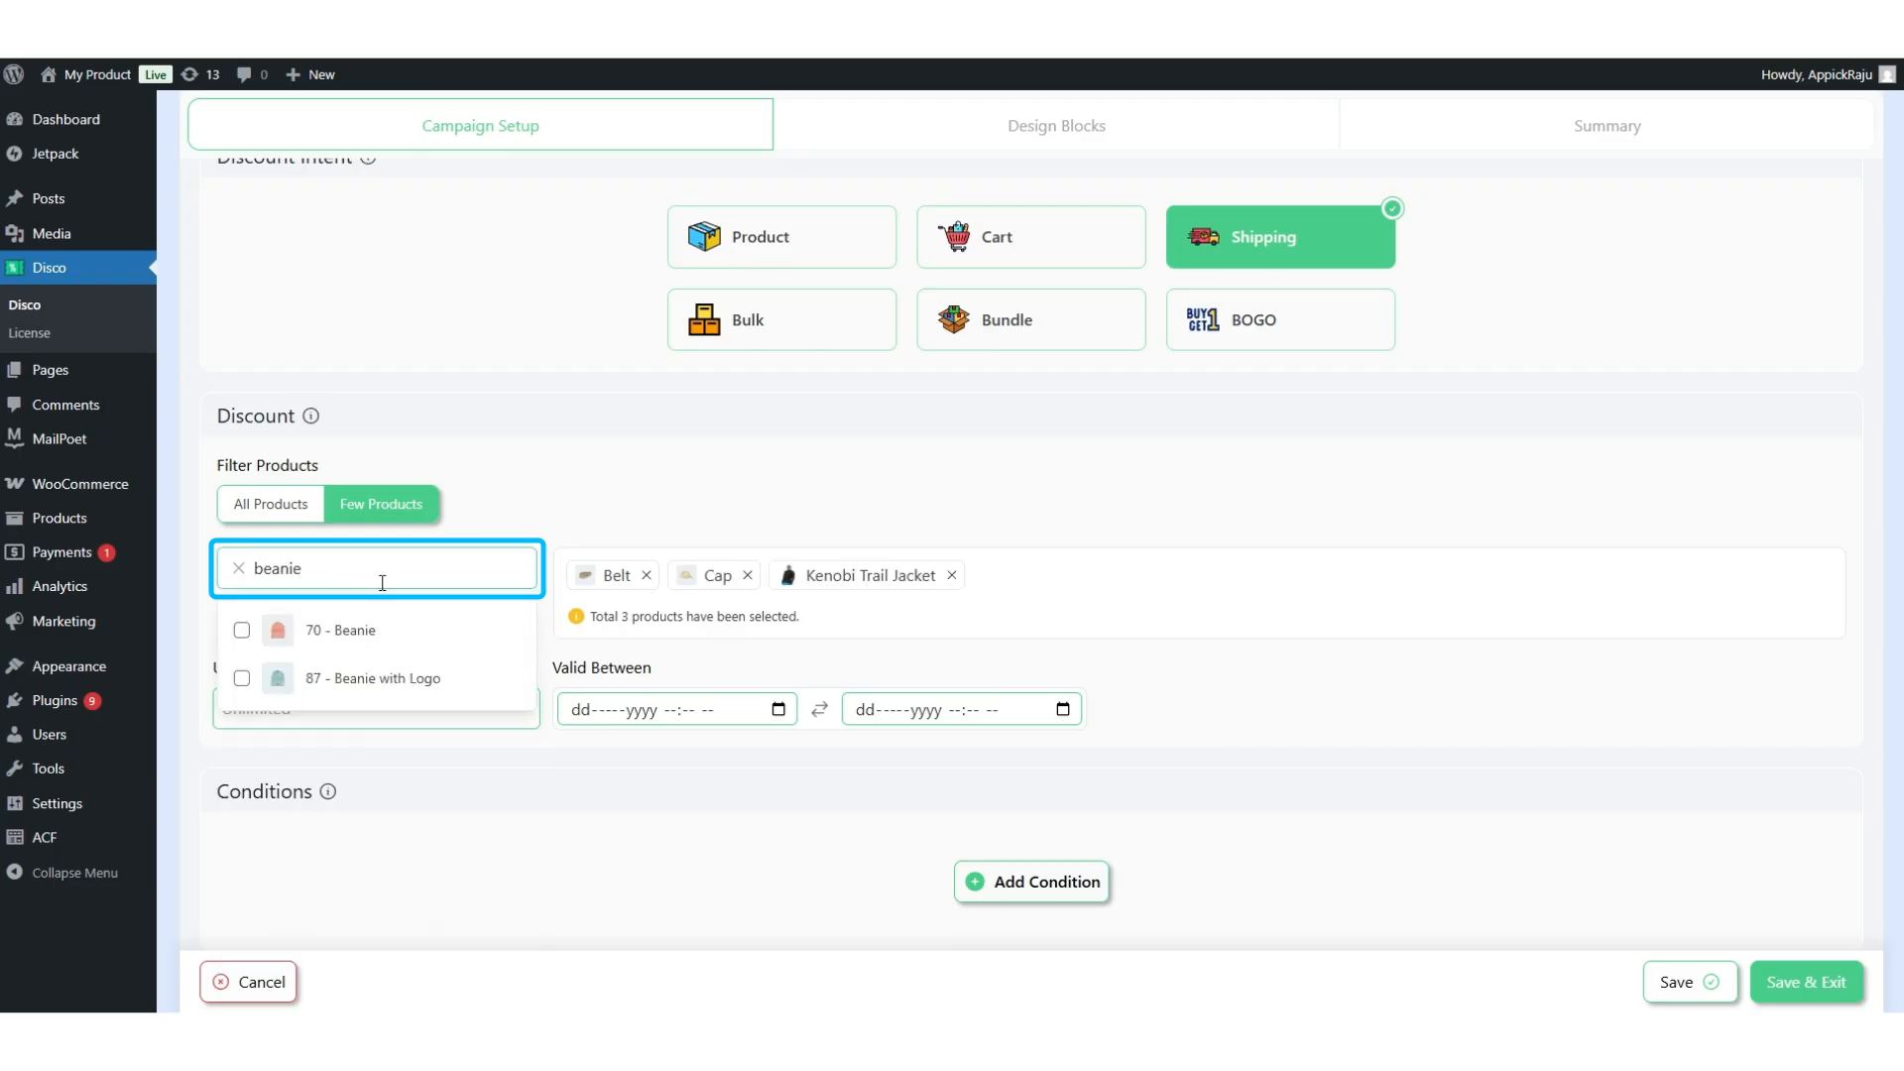
click(242, 629)
click(412, 574)
text(polo)
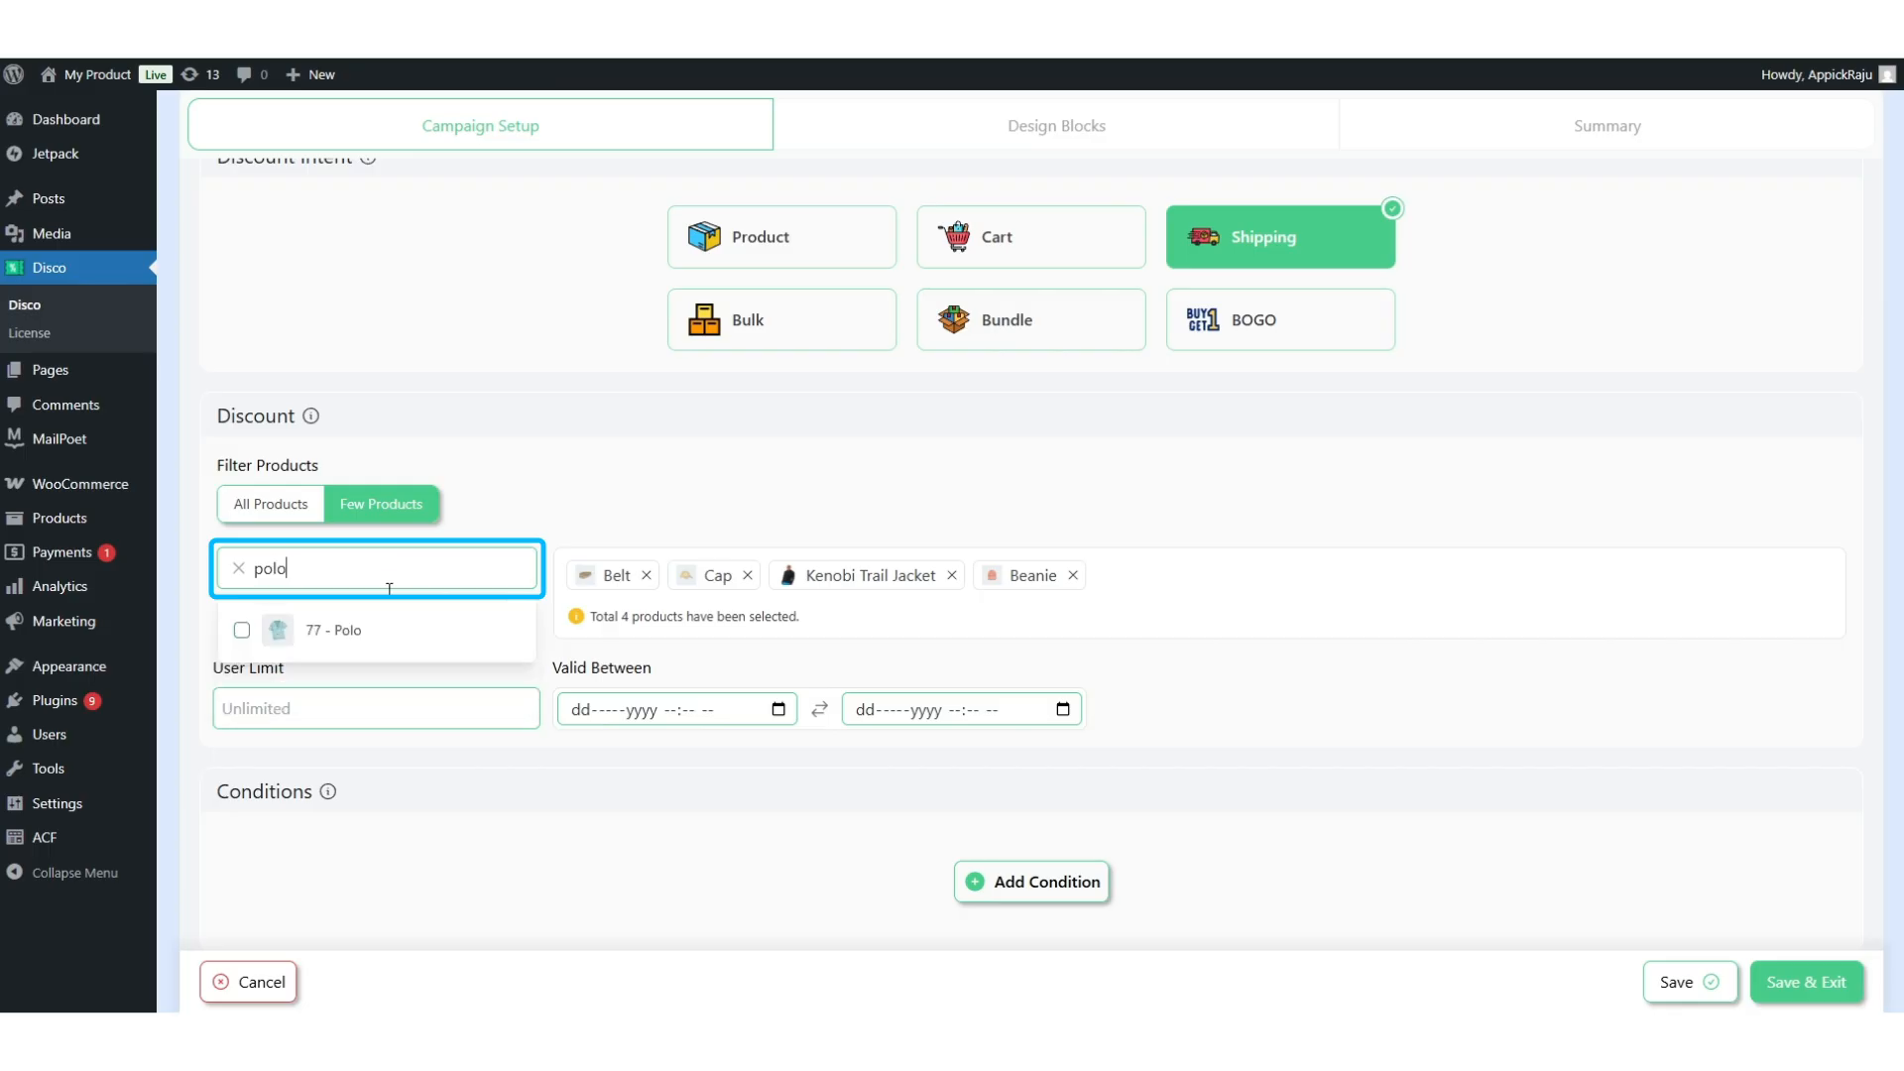
click(241, 630)
click(675, 508)
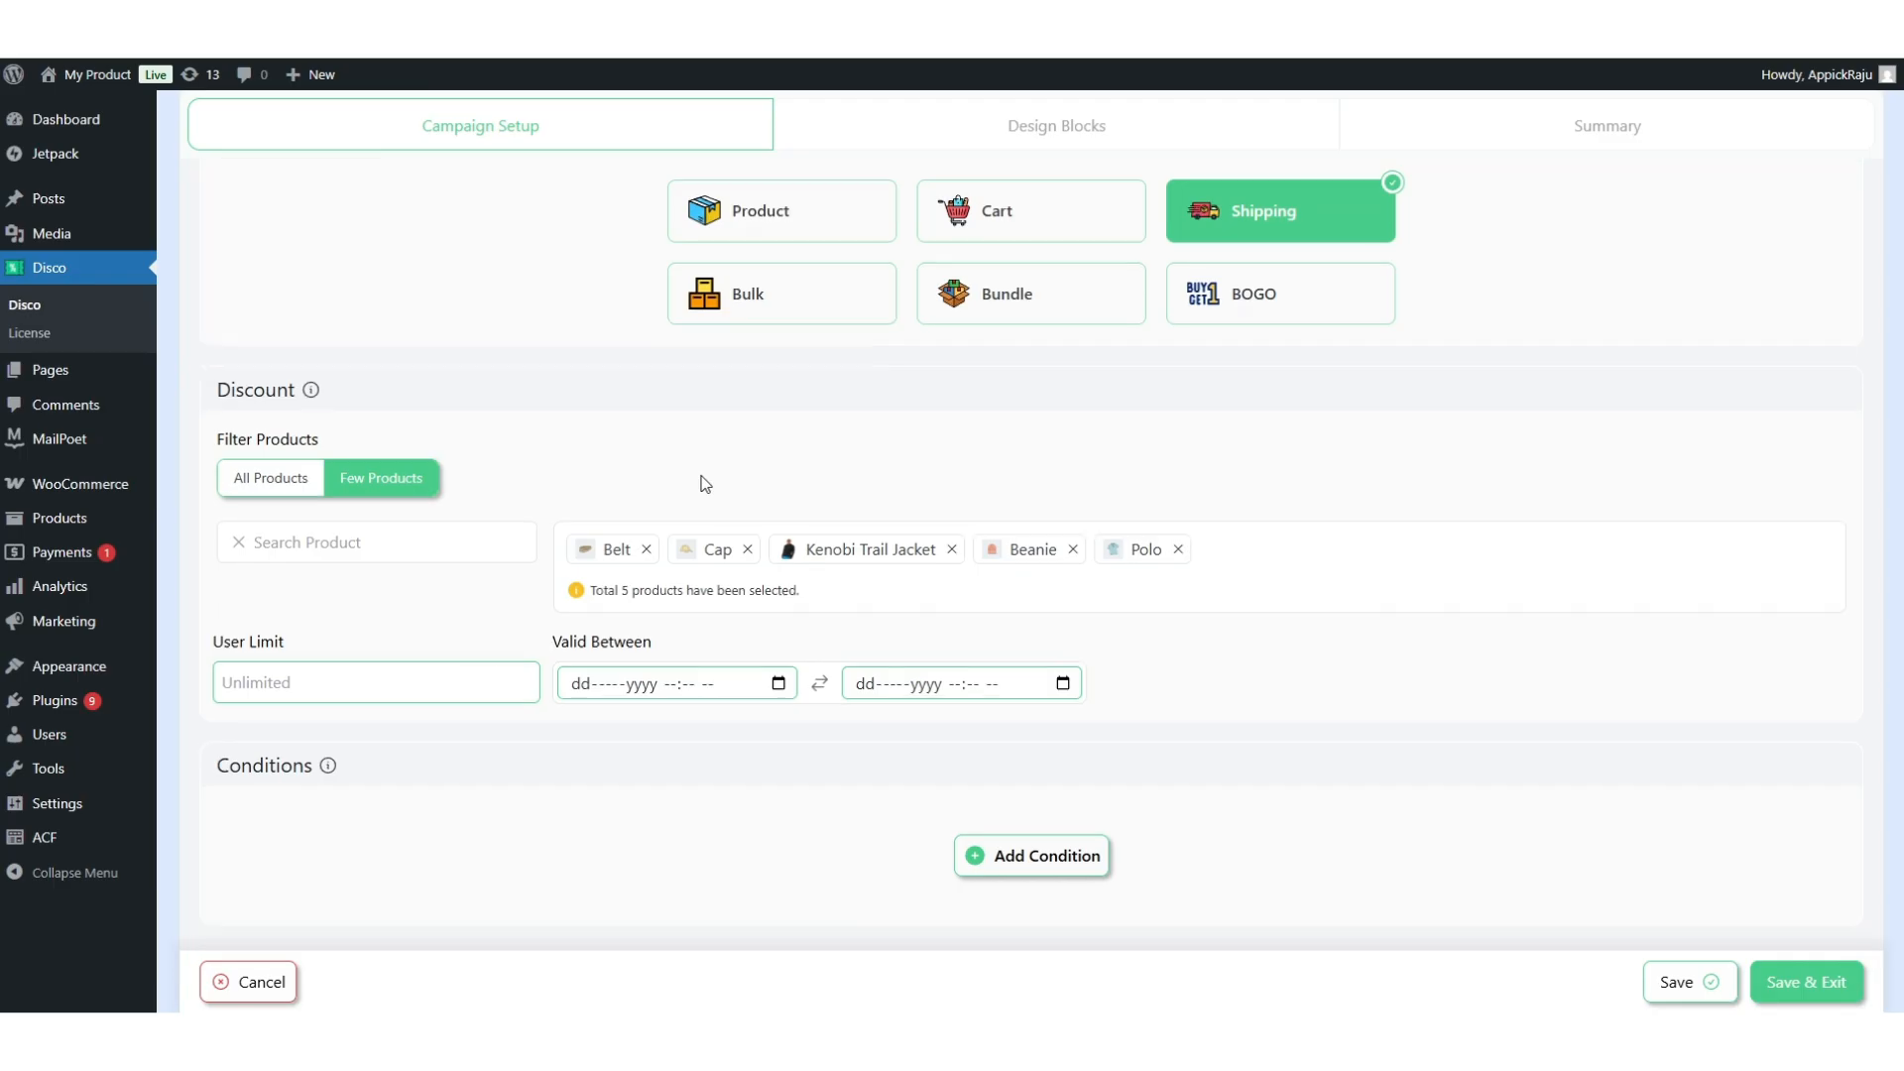
scroll(285, 581, down, 1)
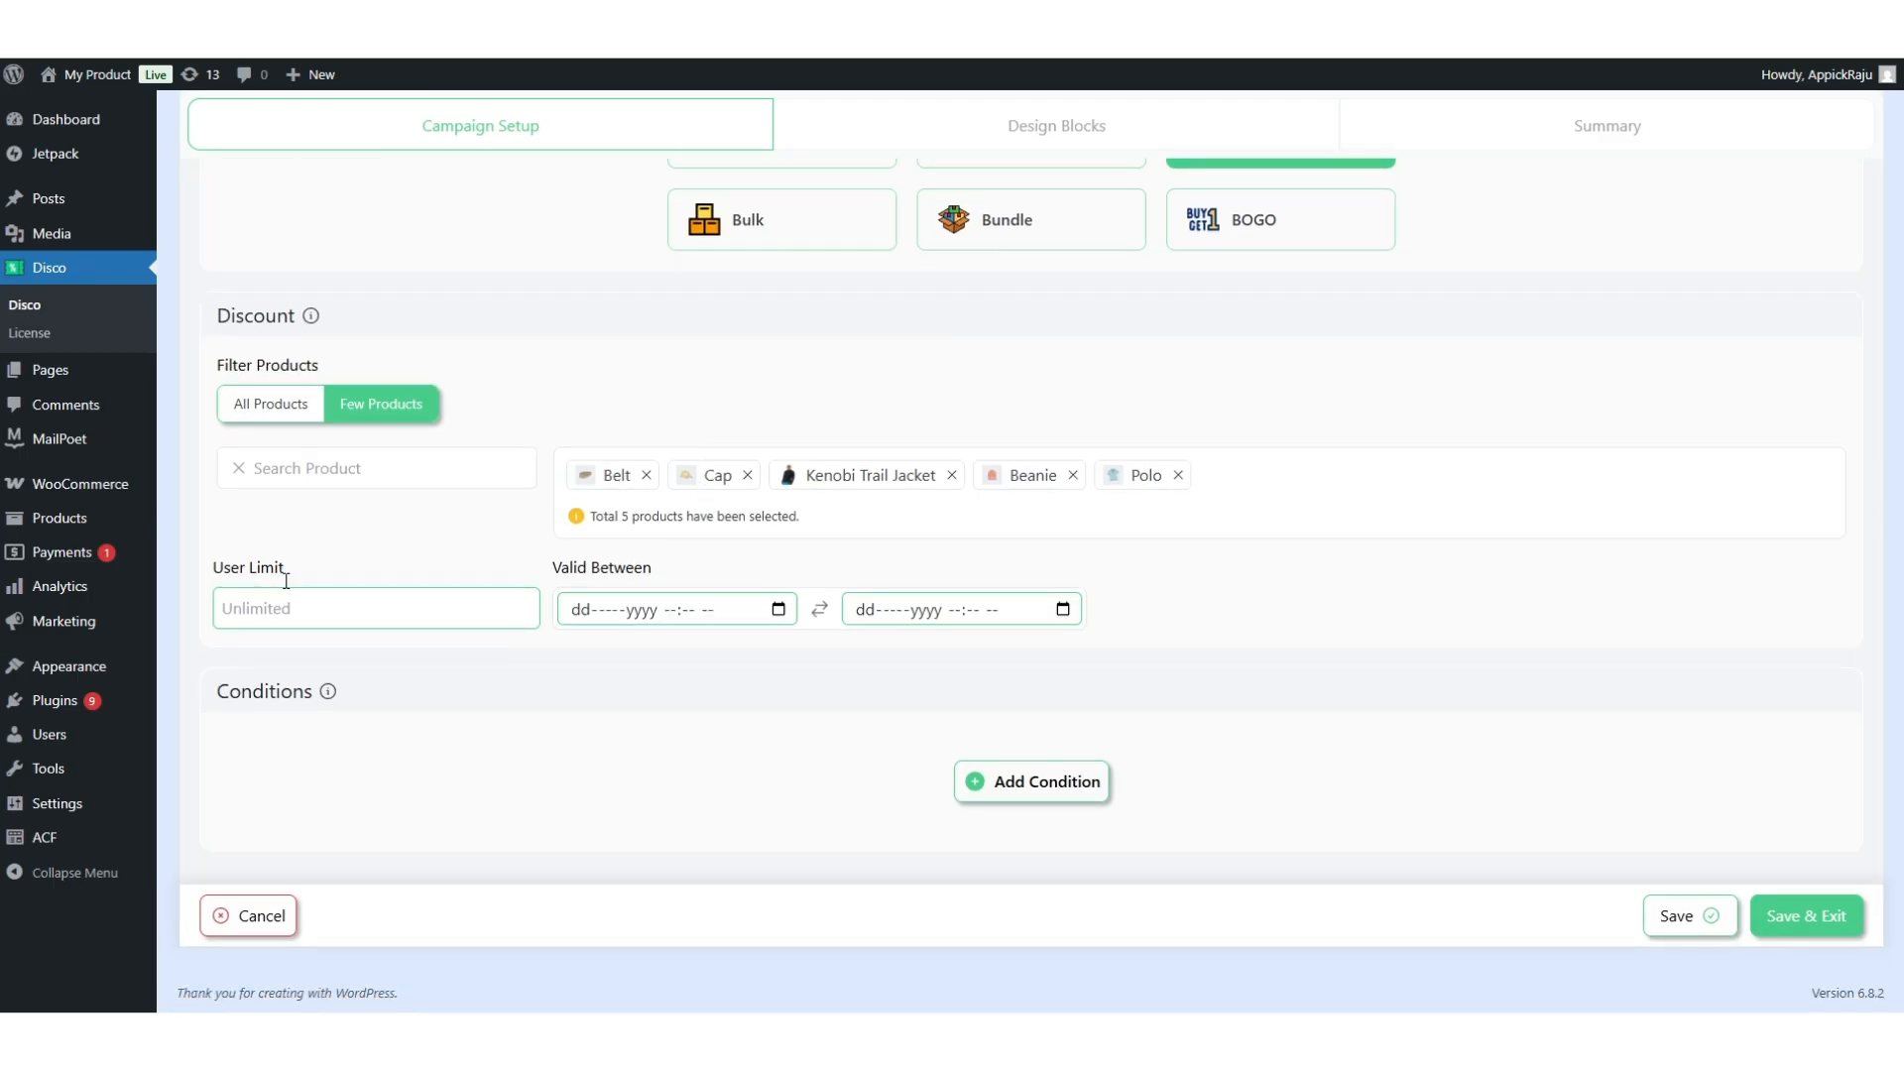
Set a user limit of 50, valid 01-Sep-2025 to 05-Sep-2025, and save the campaign.
click(322, 621)
text(50)
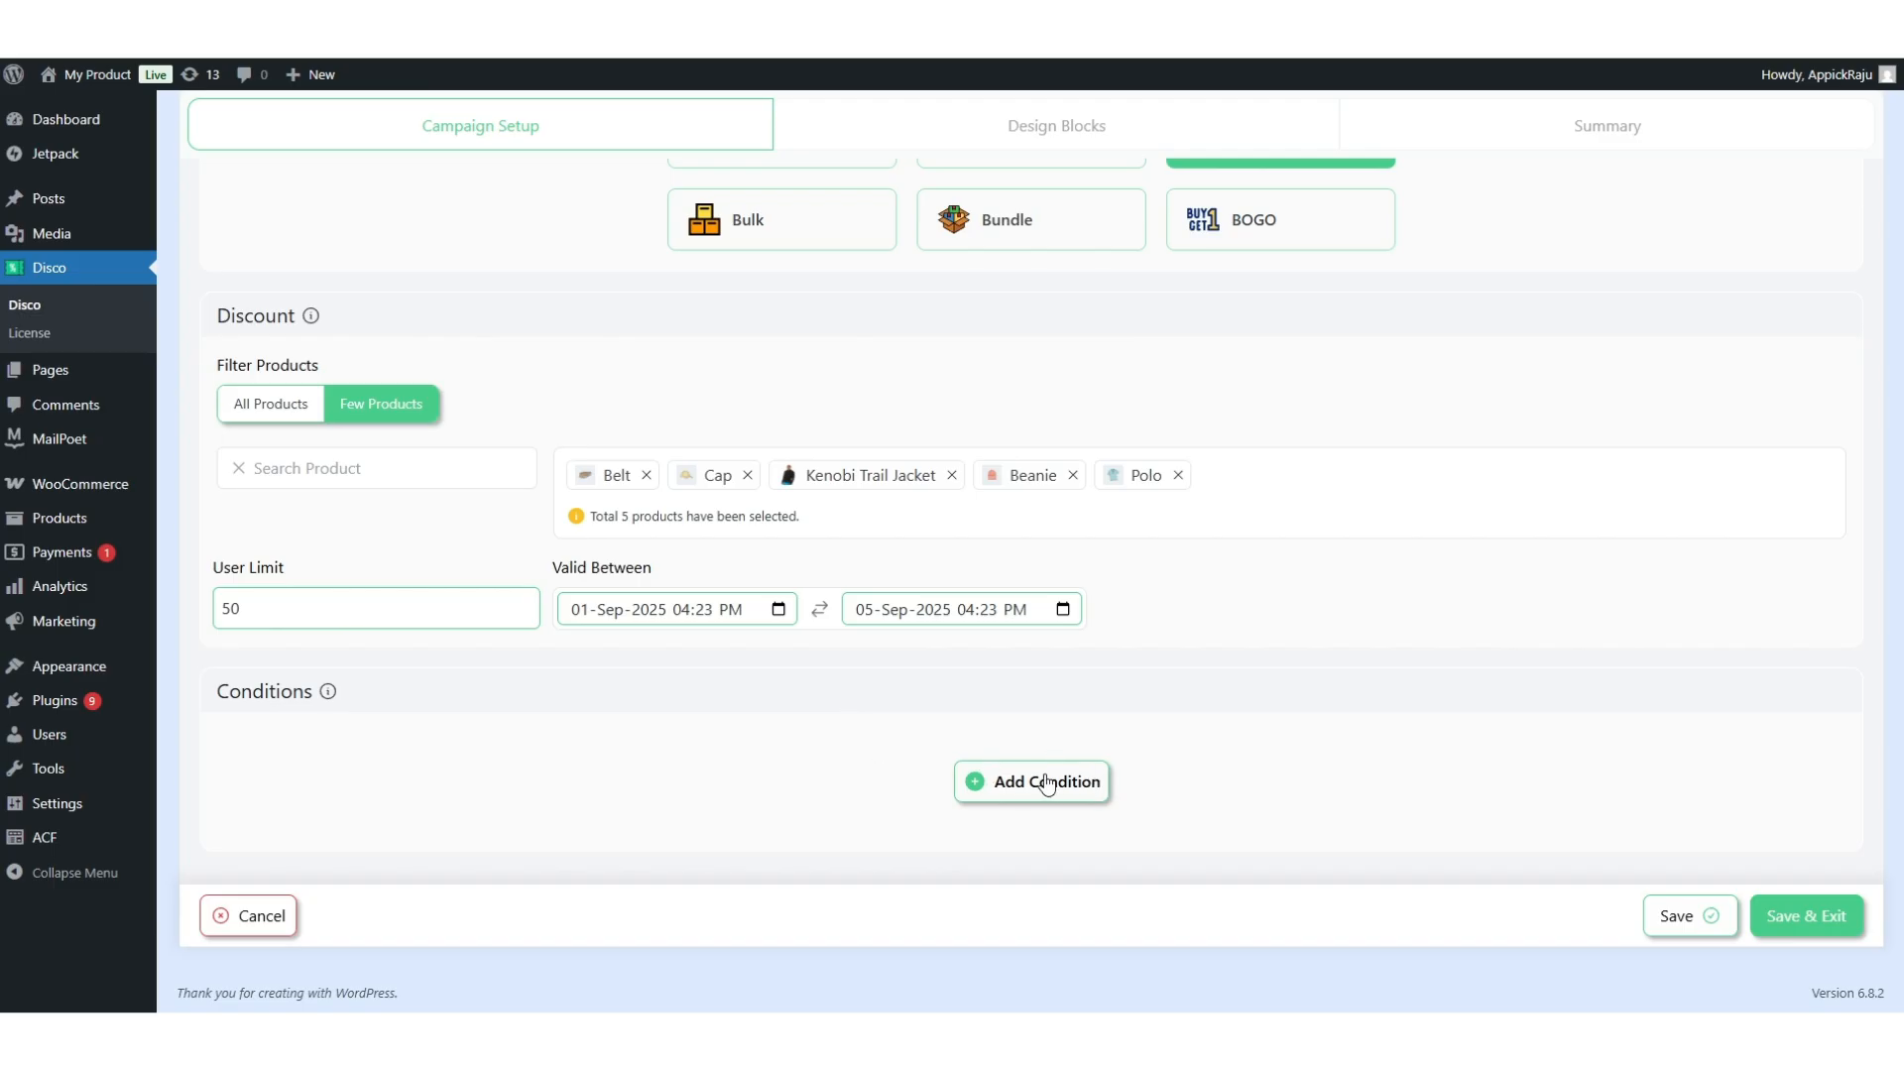
click(1817, 917)
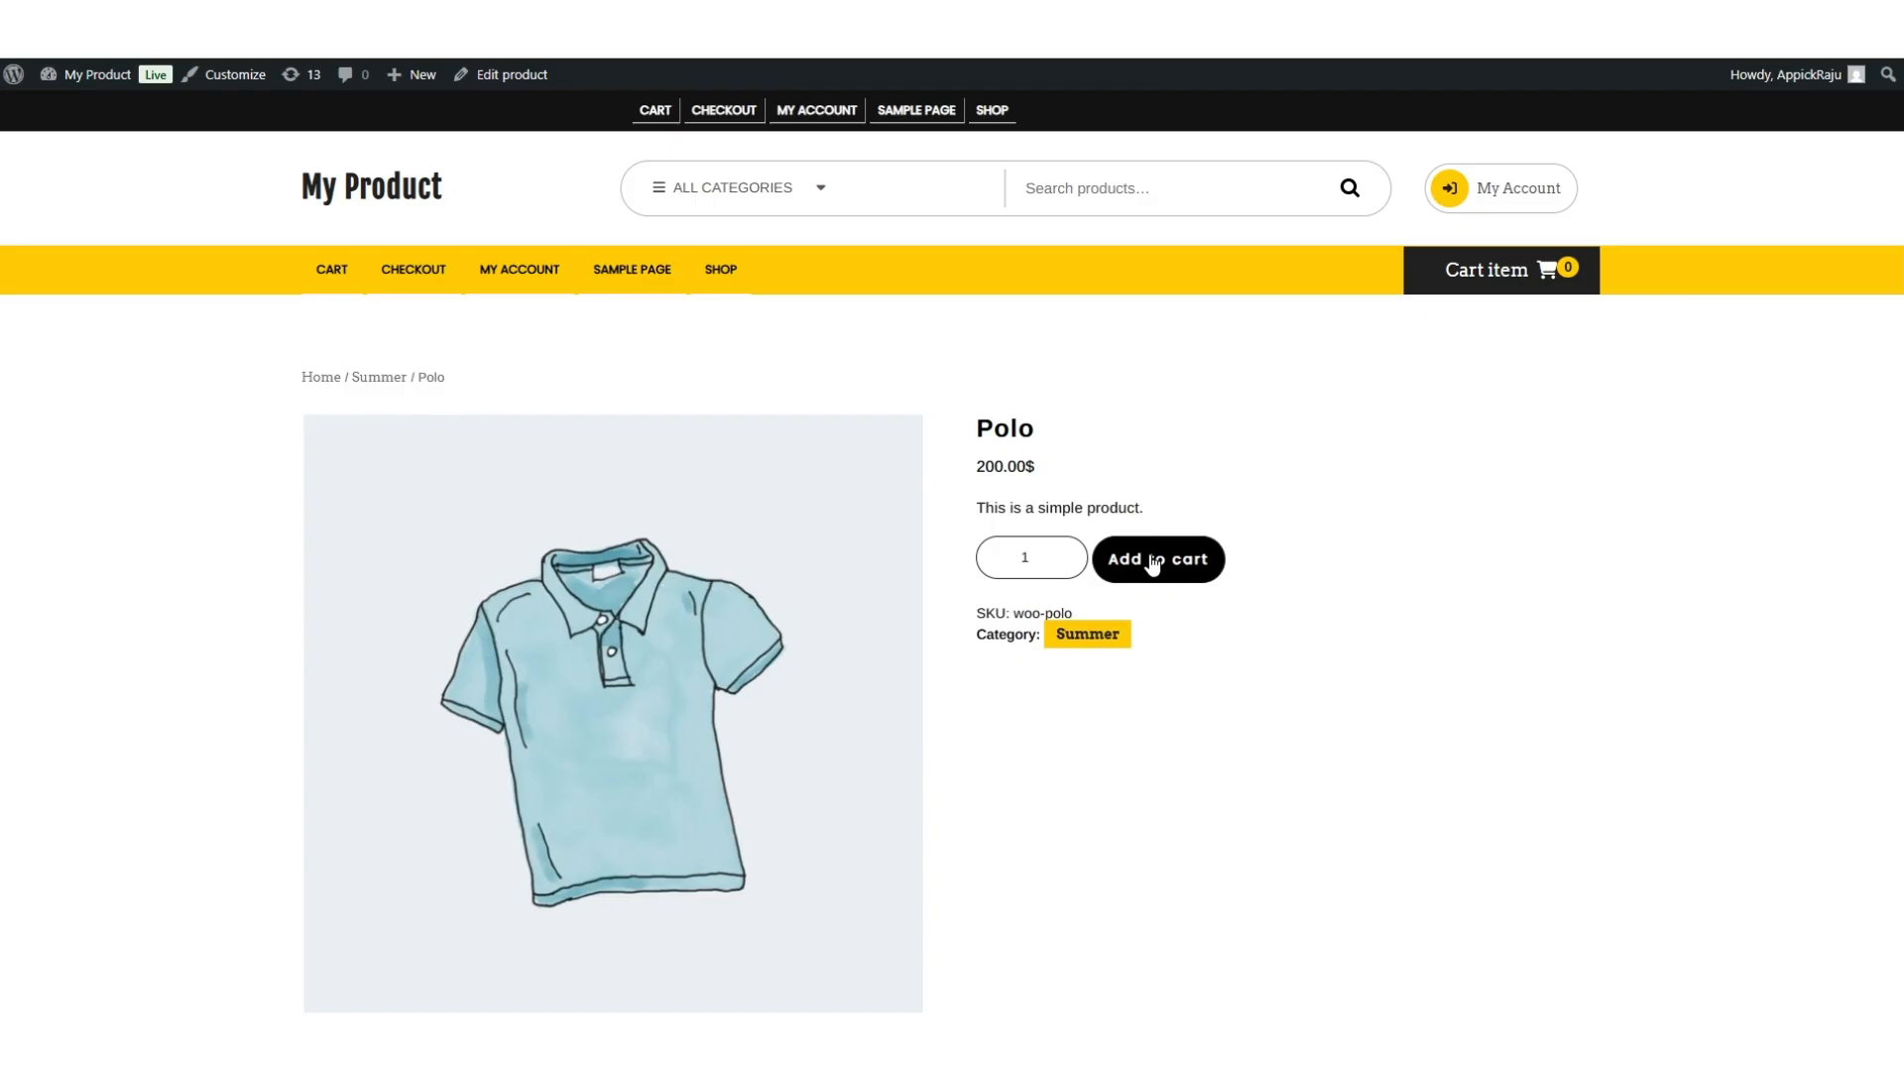
Add Polo to the cart and select Free Shipping for a 200.00$ total.
click(1154, 562)
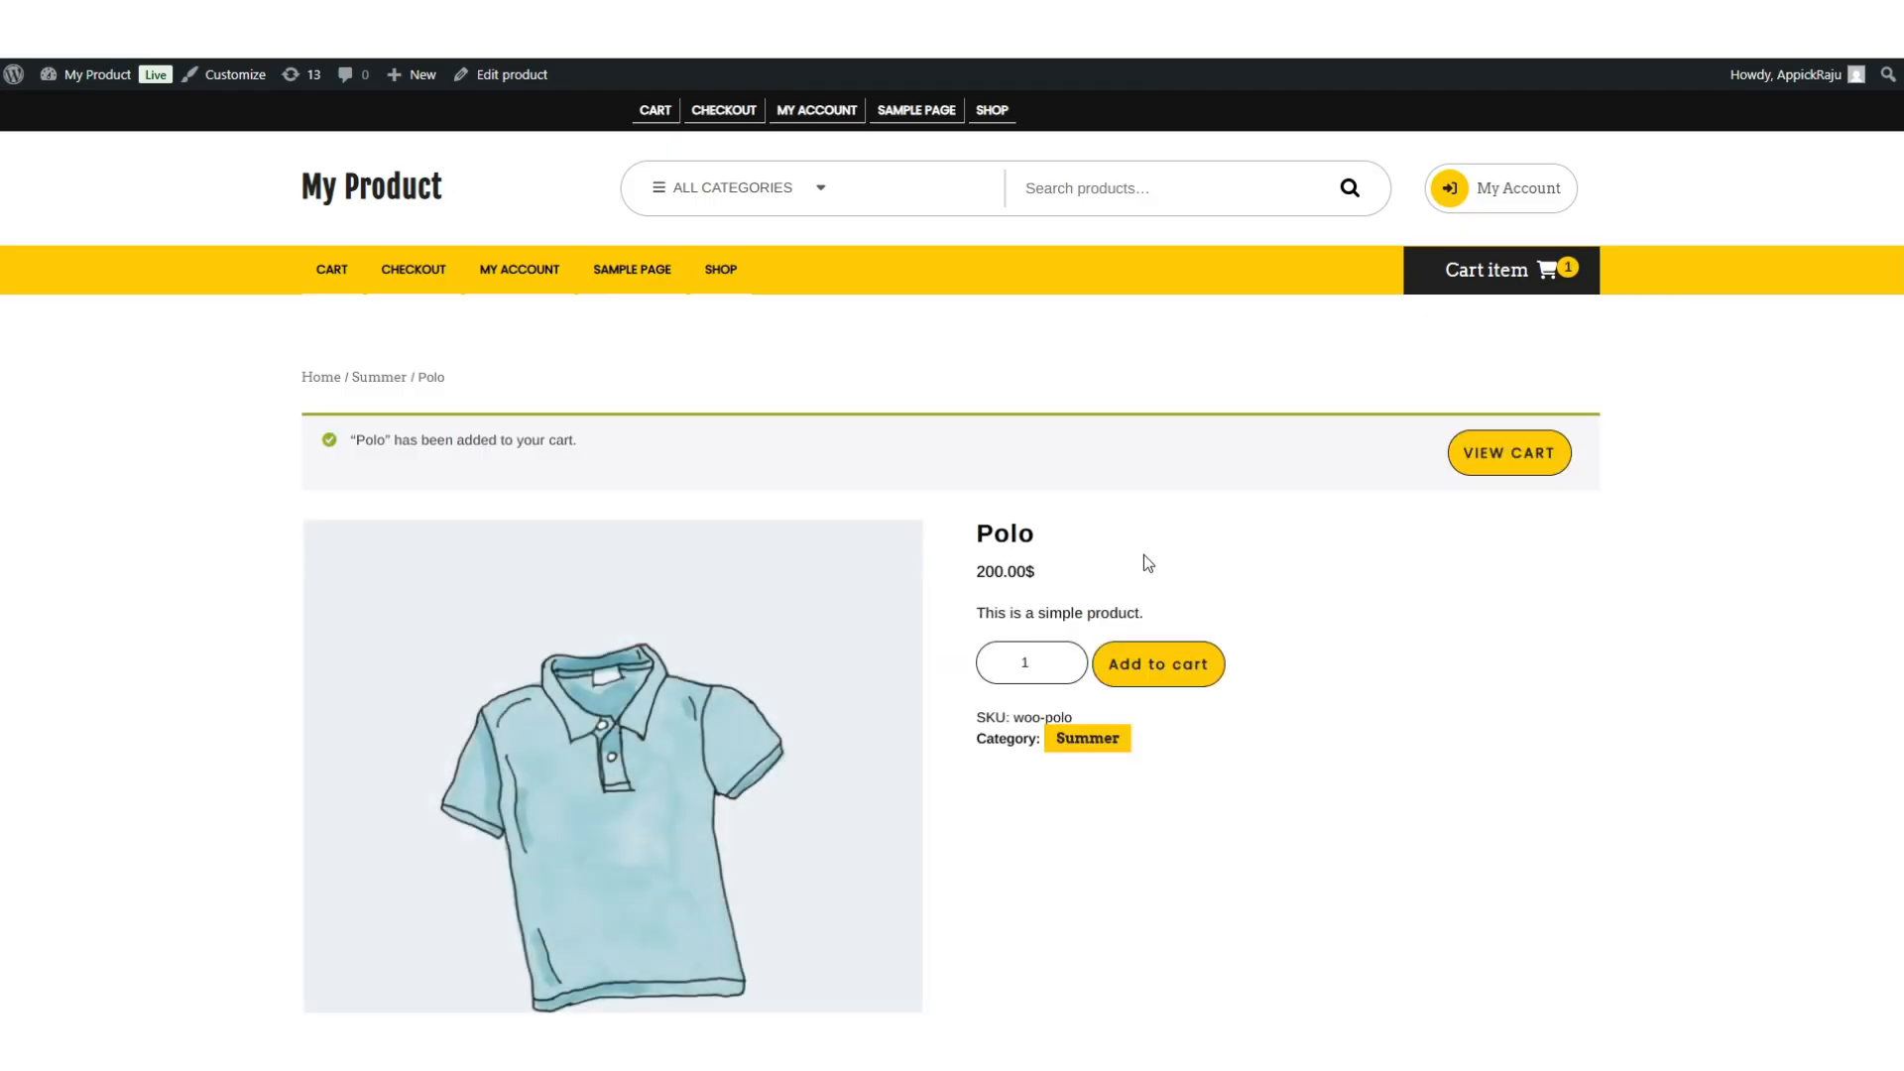
click(1514, 457)
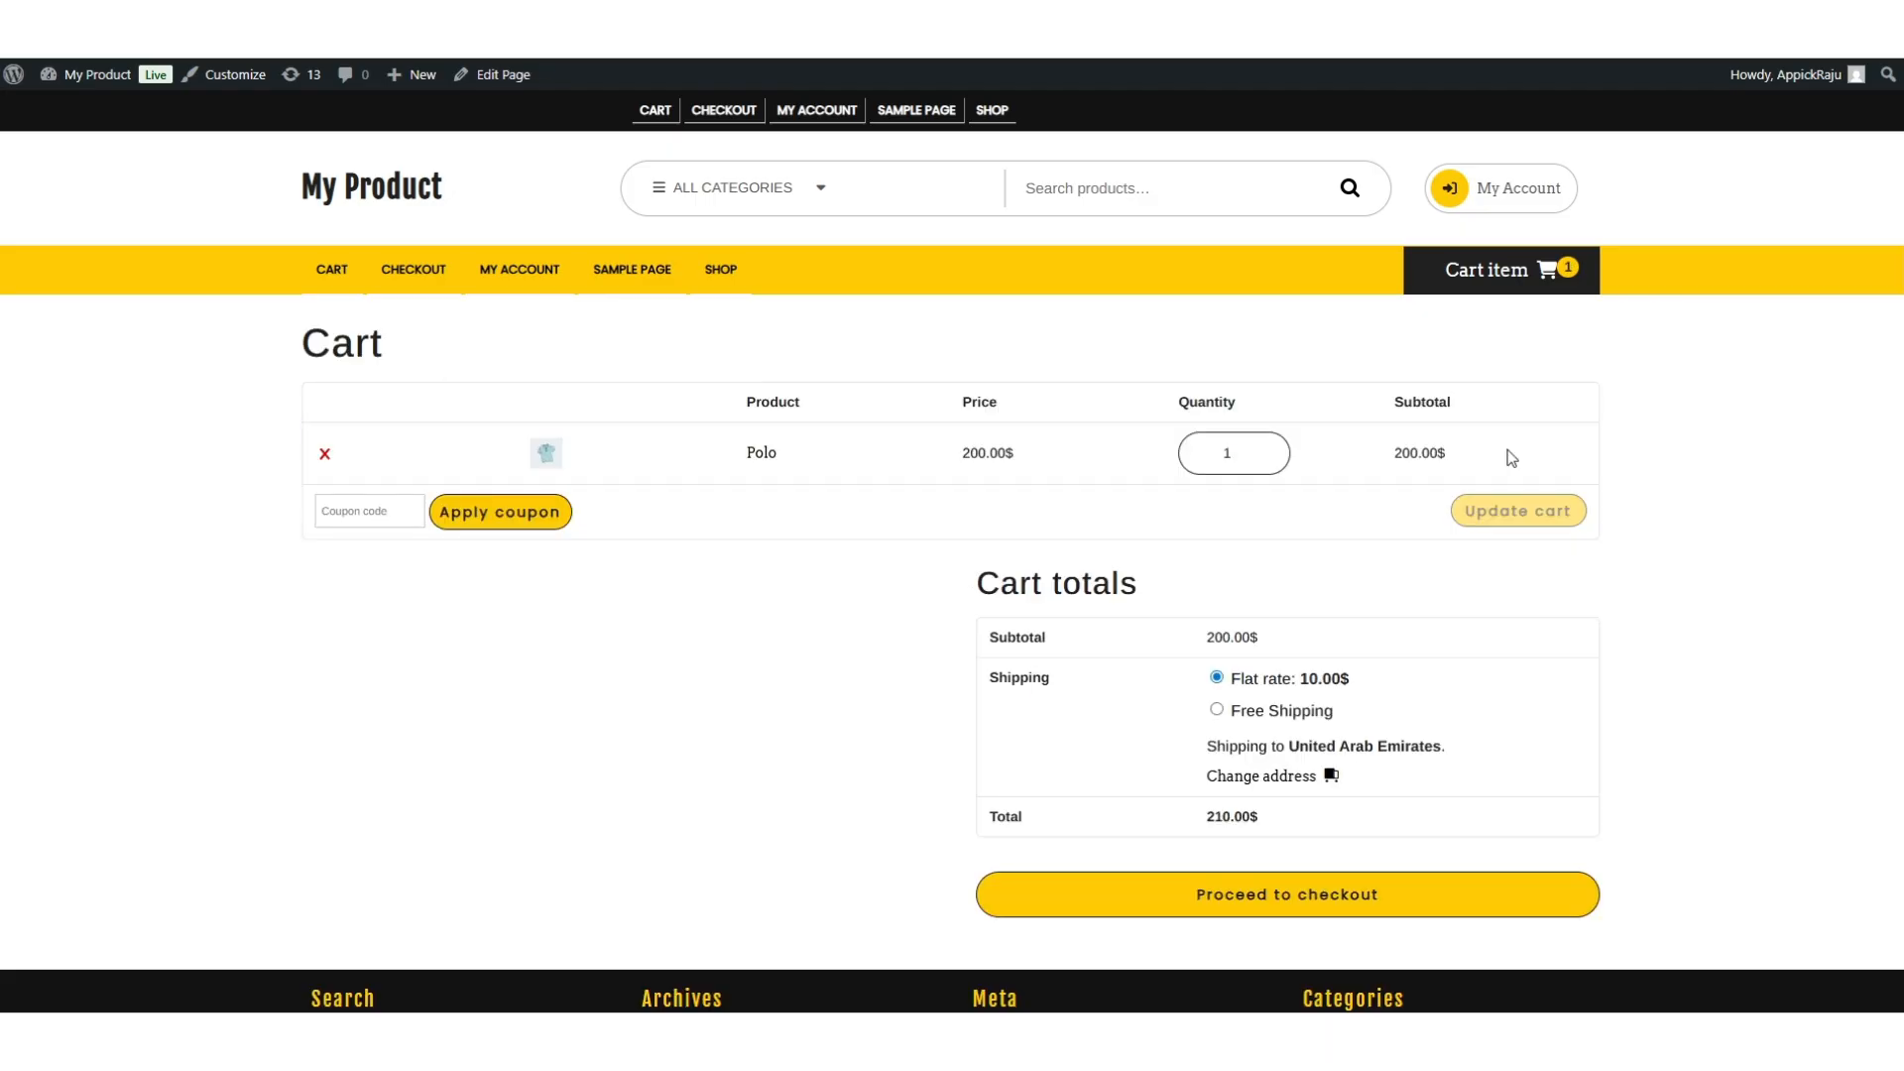
click(1217, 710)
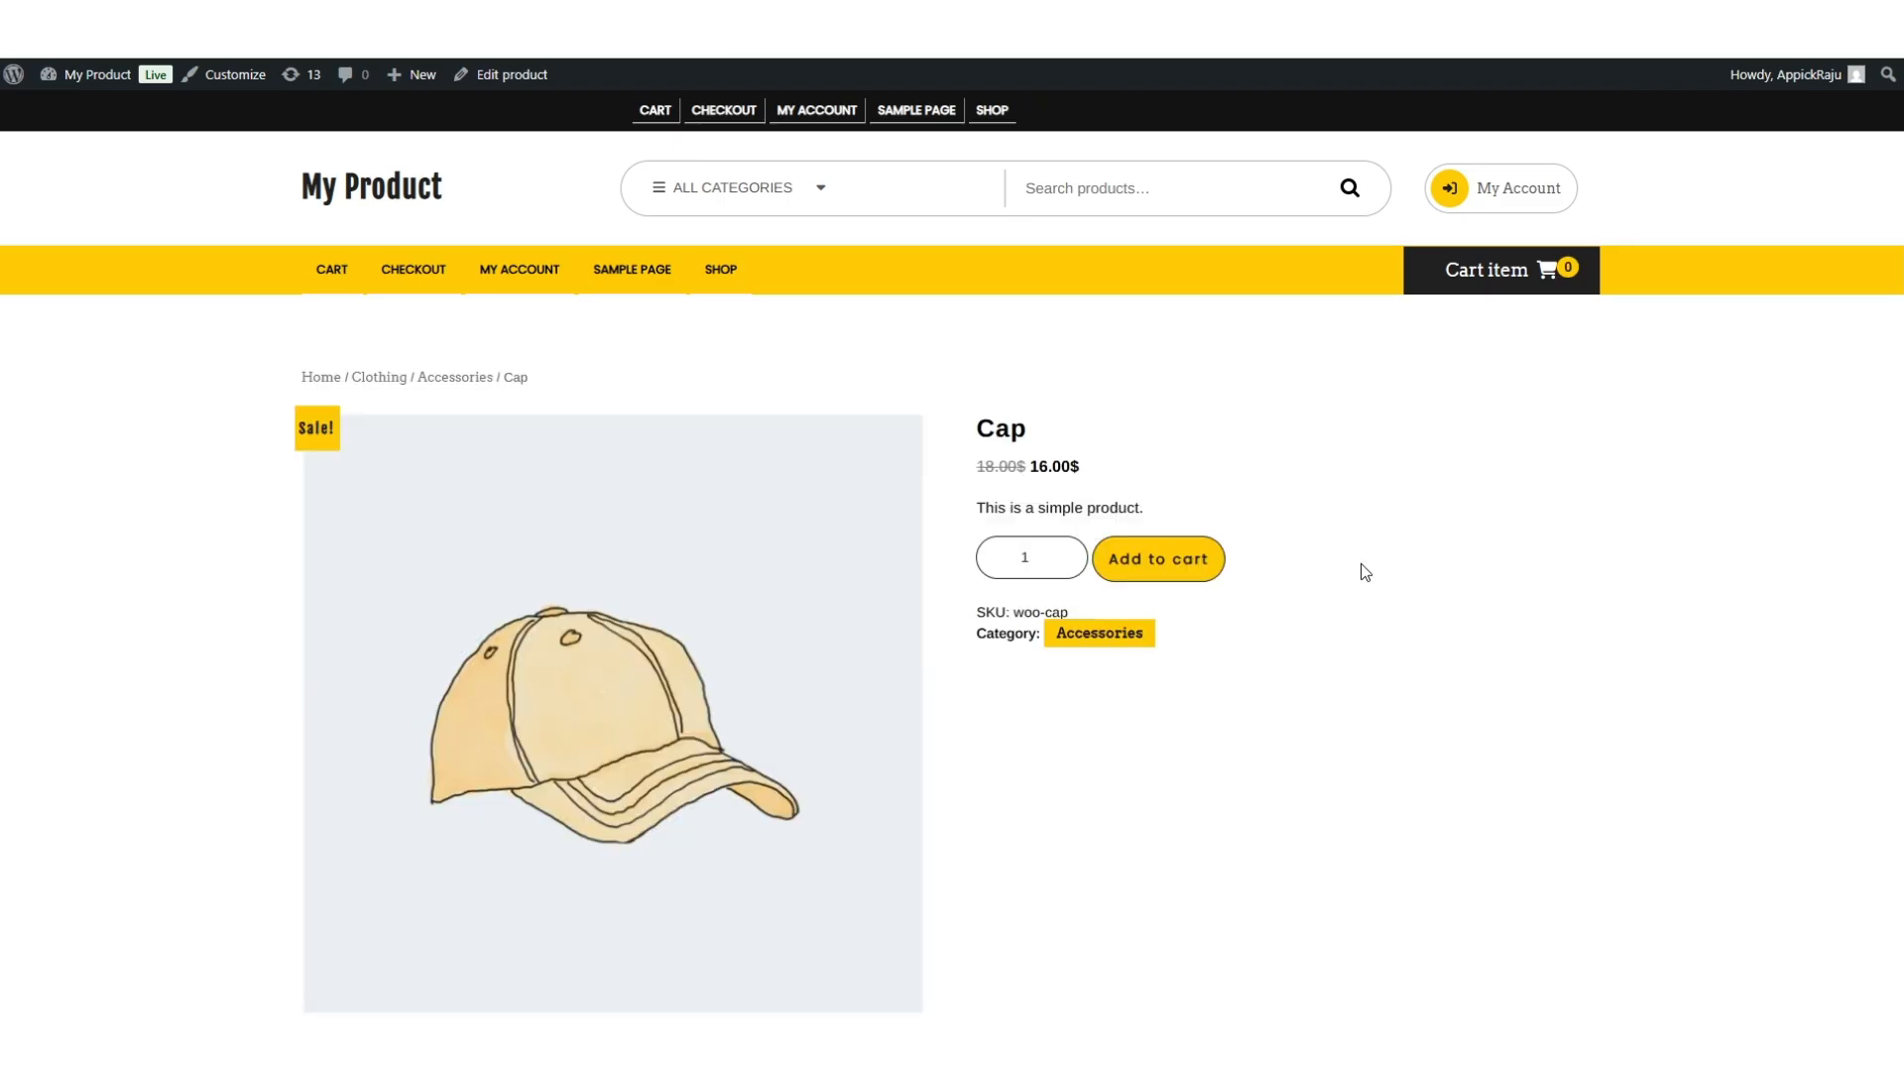
Add Cap and Brown Boot to the cart and check their shipping options.
click(1176, 564)
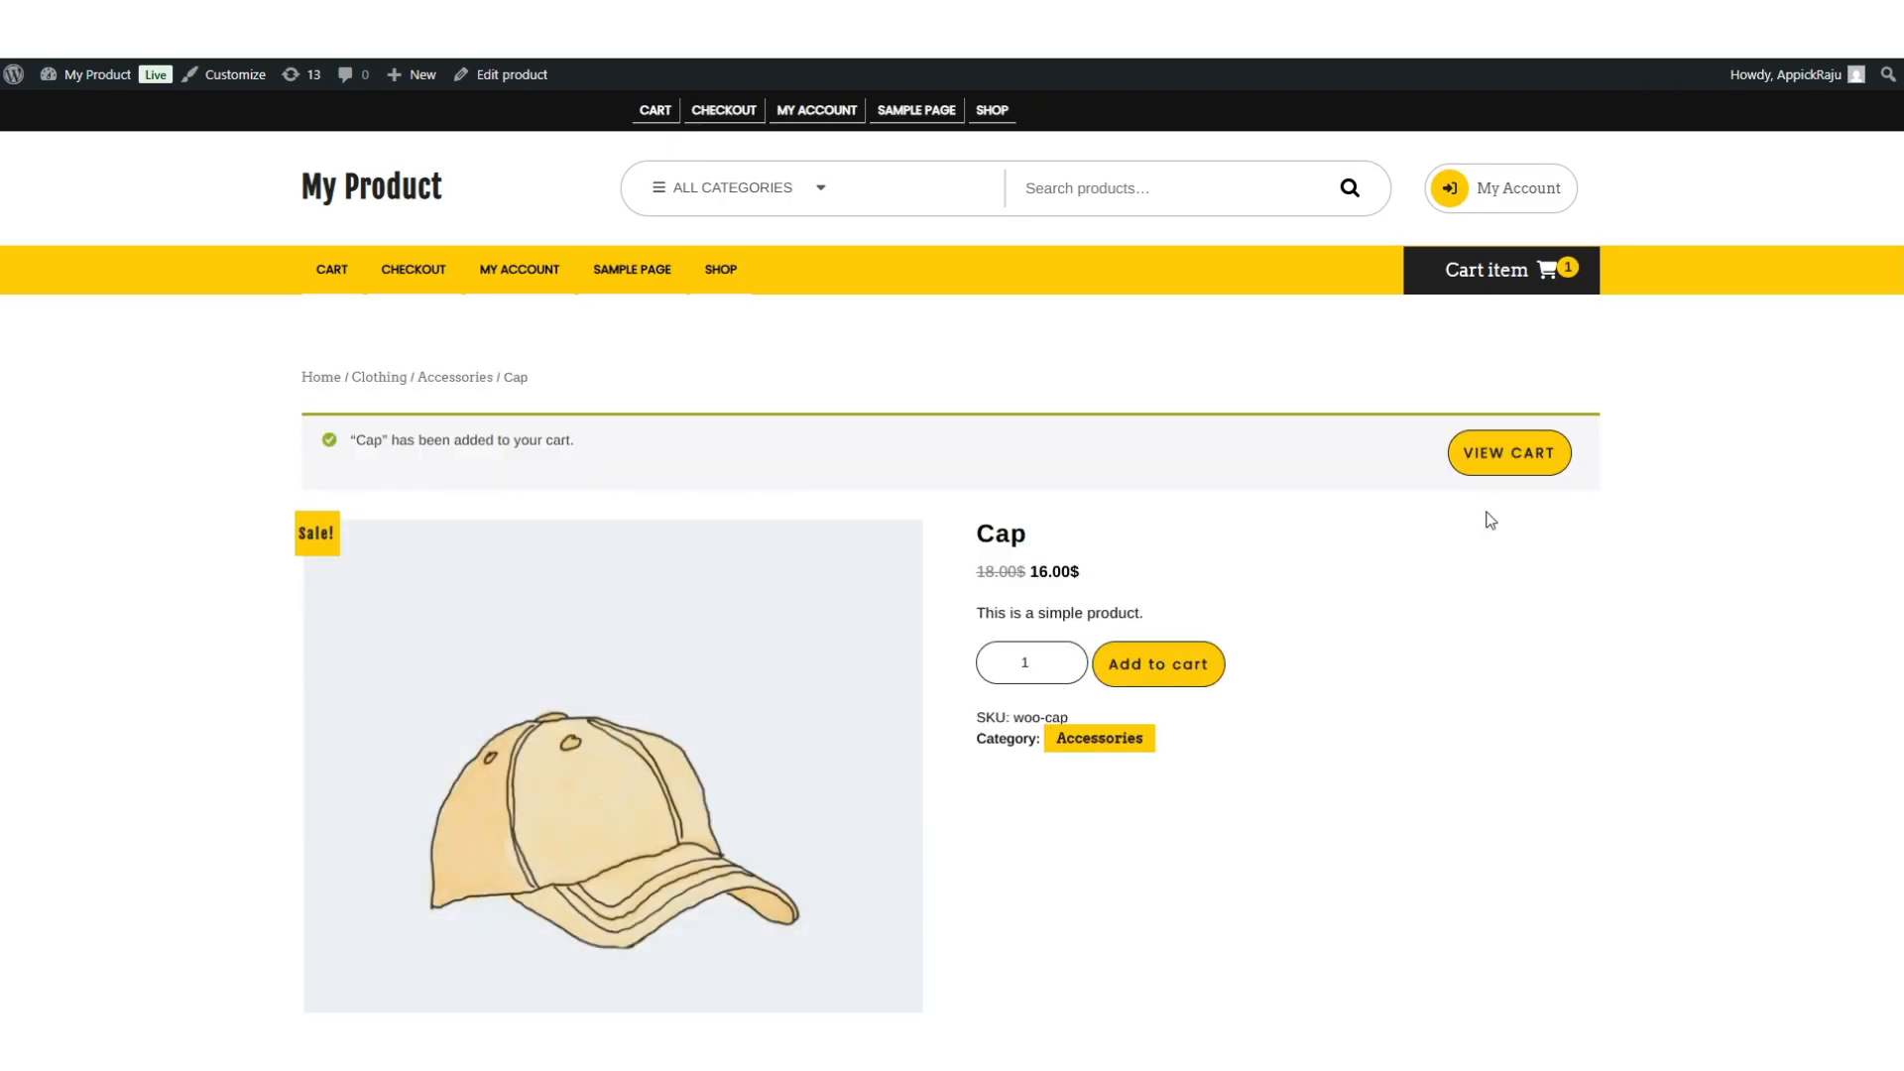
click(1509, 455)
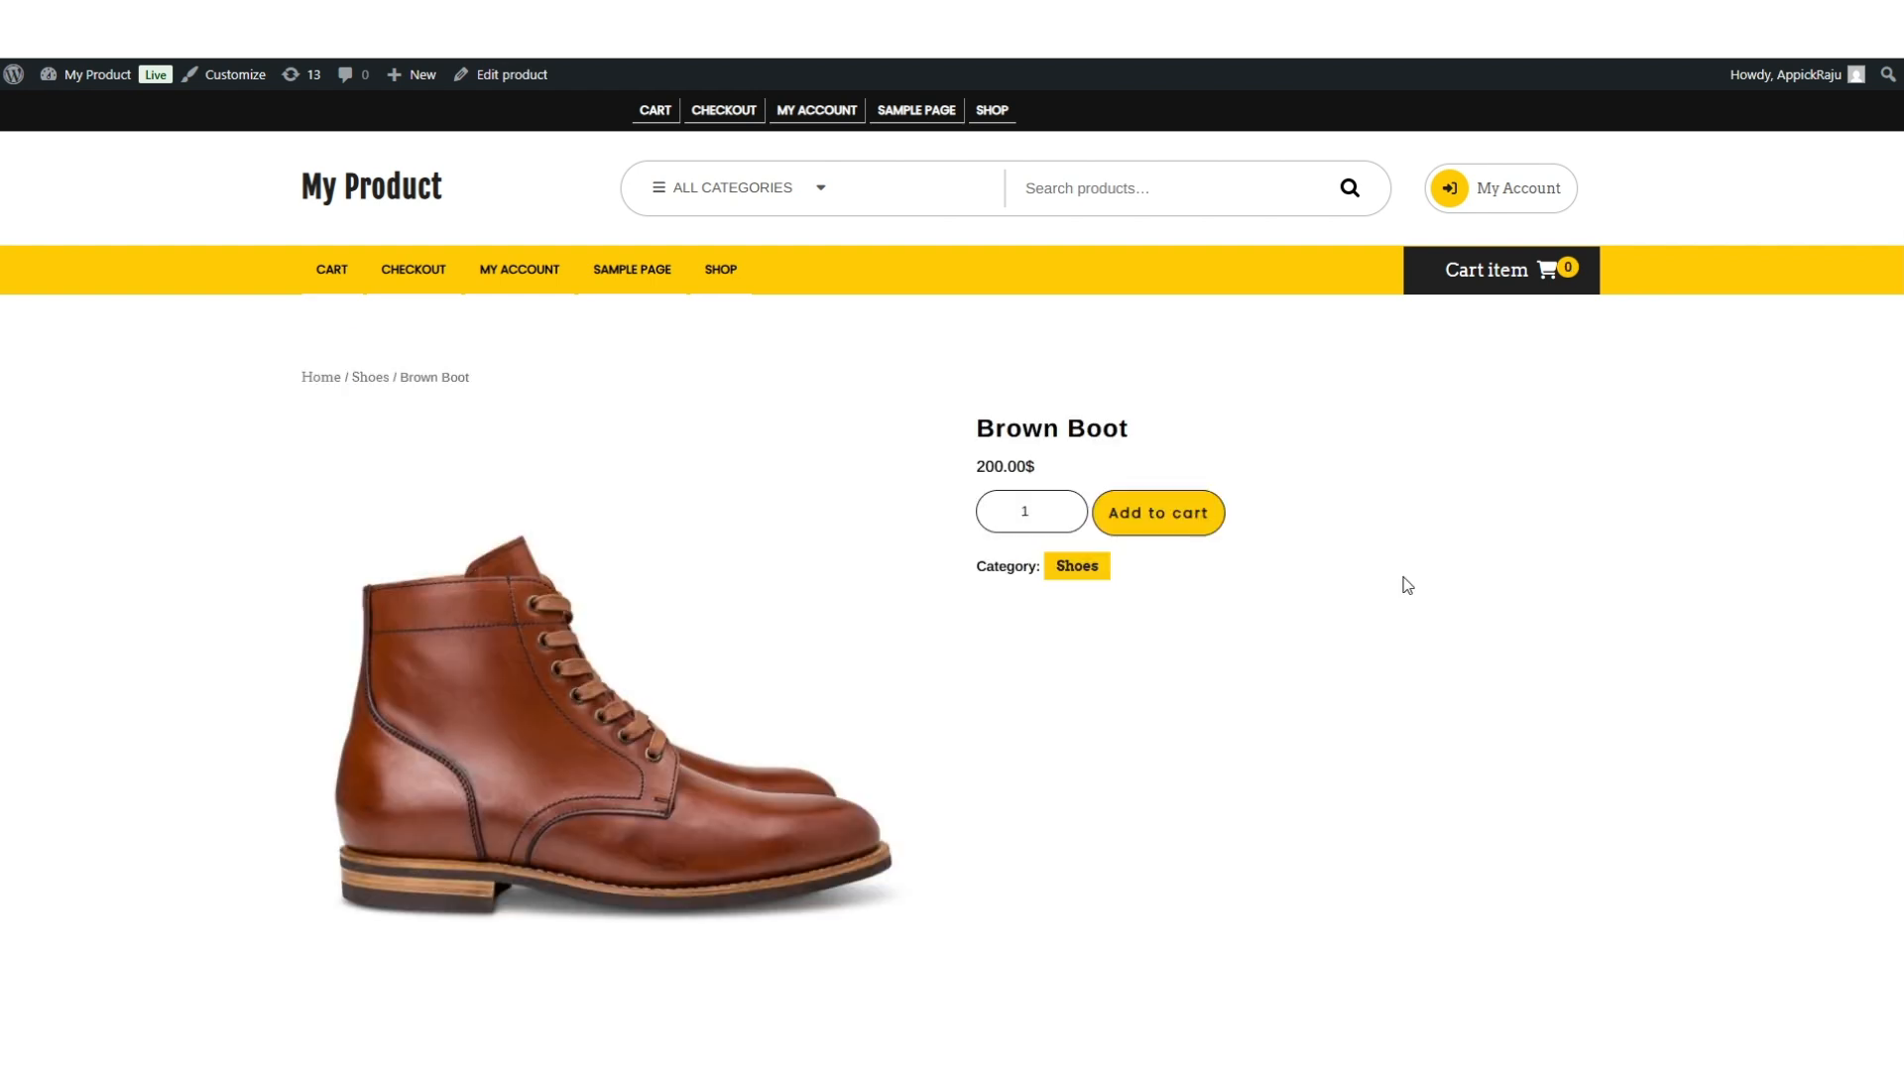
click(1156, 514)
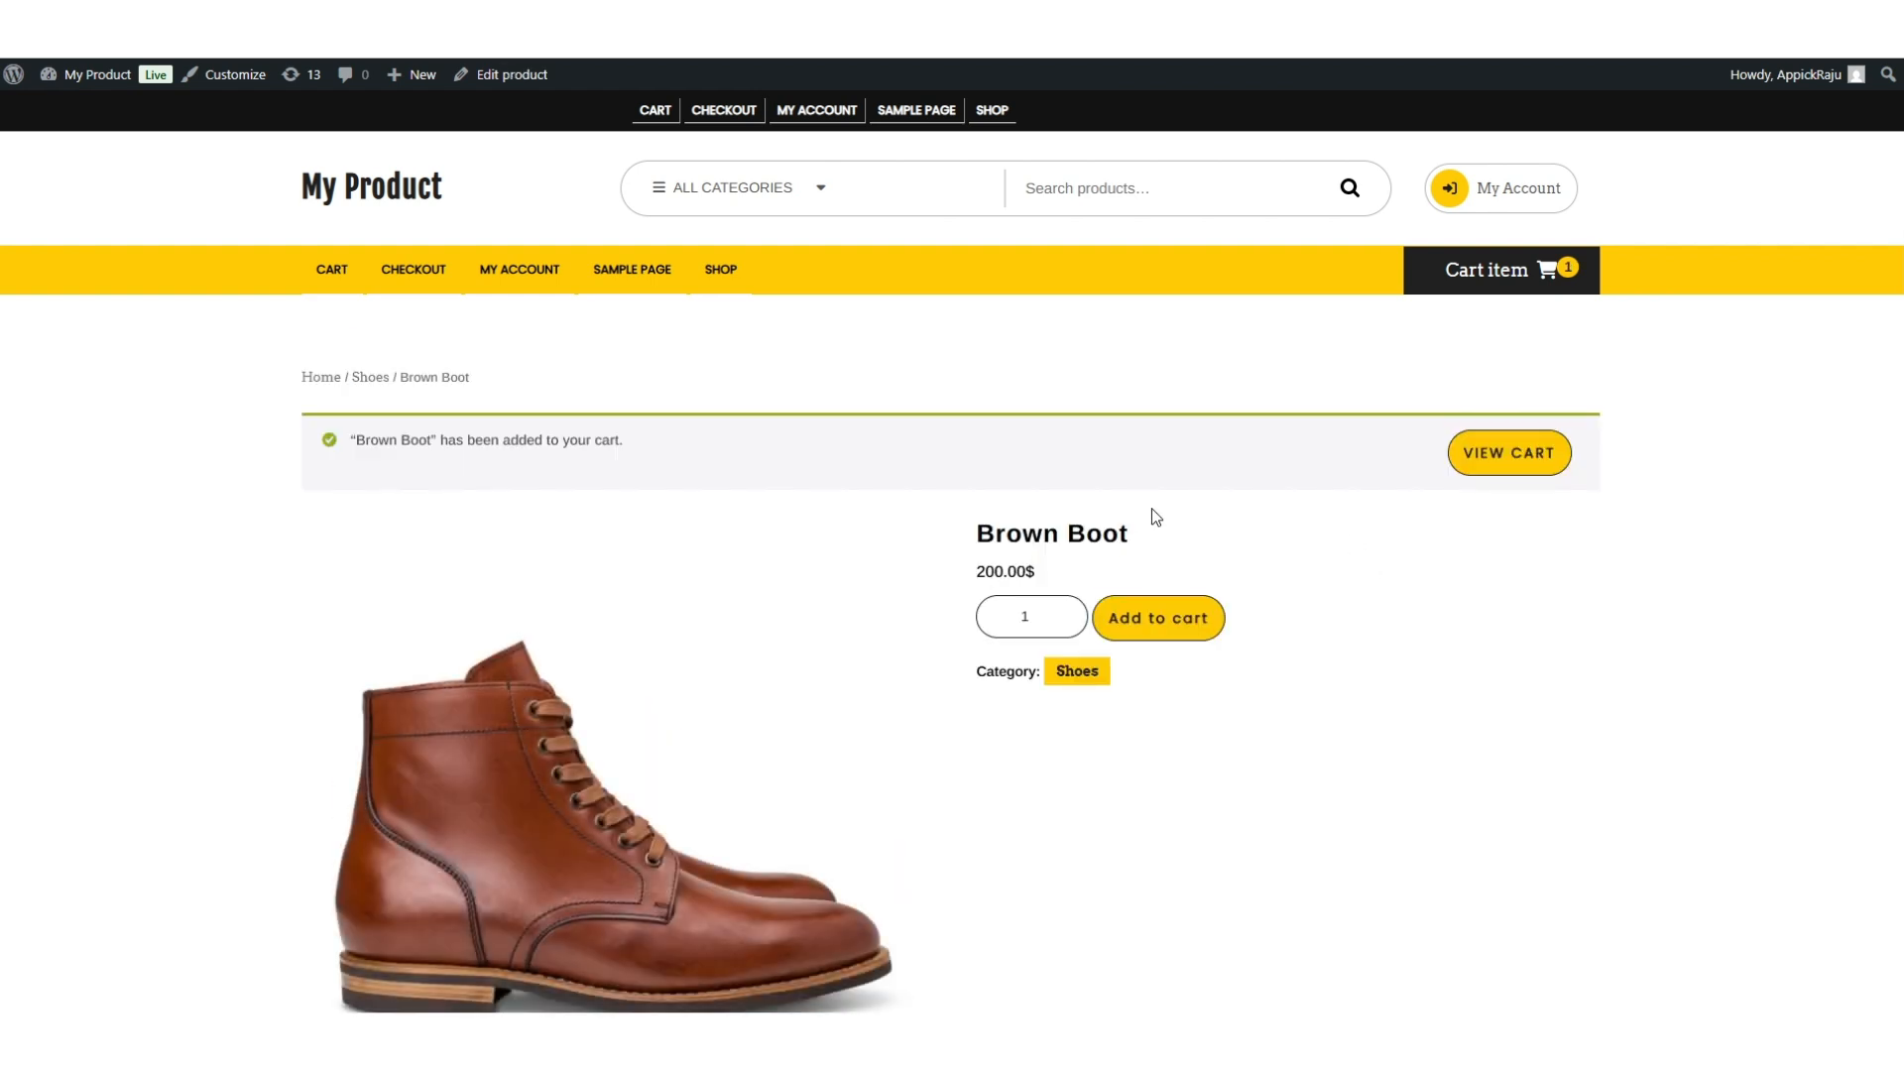
click(1504, 466)
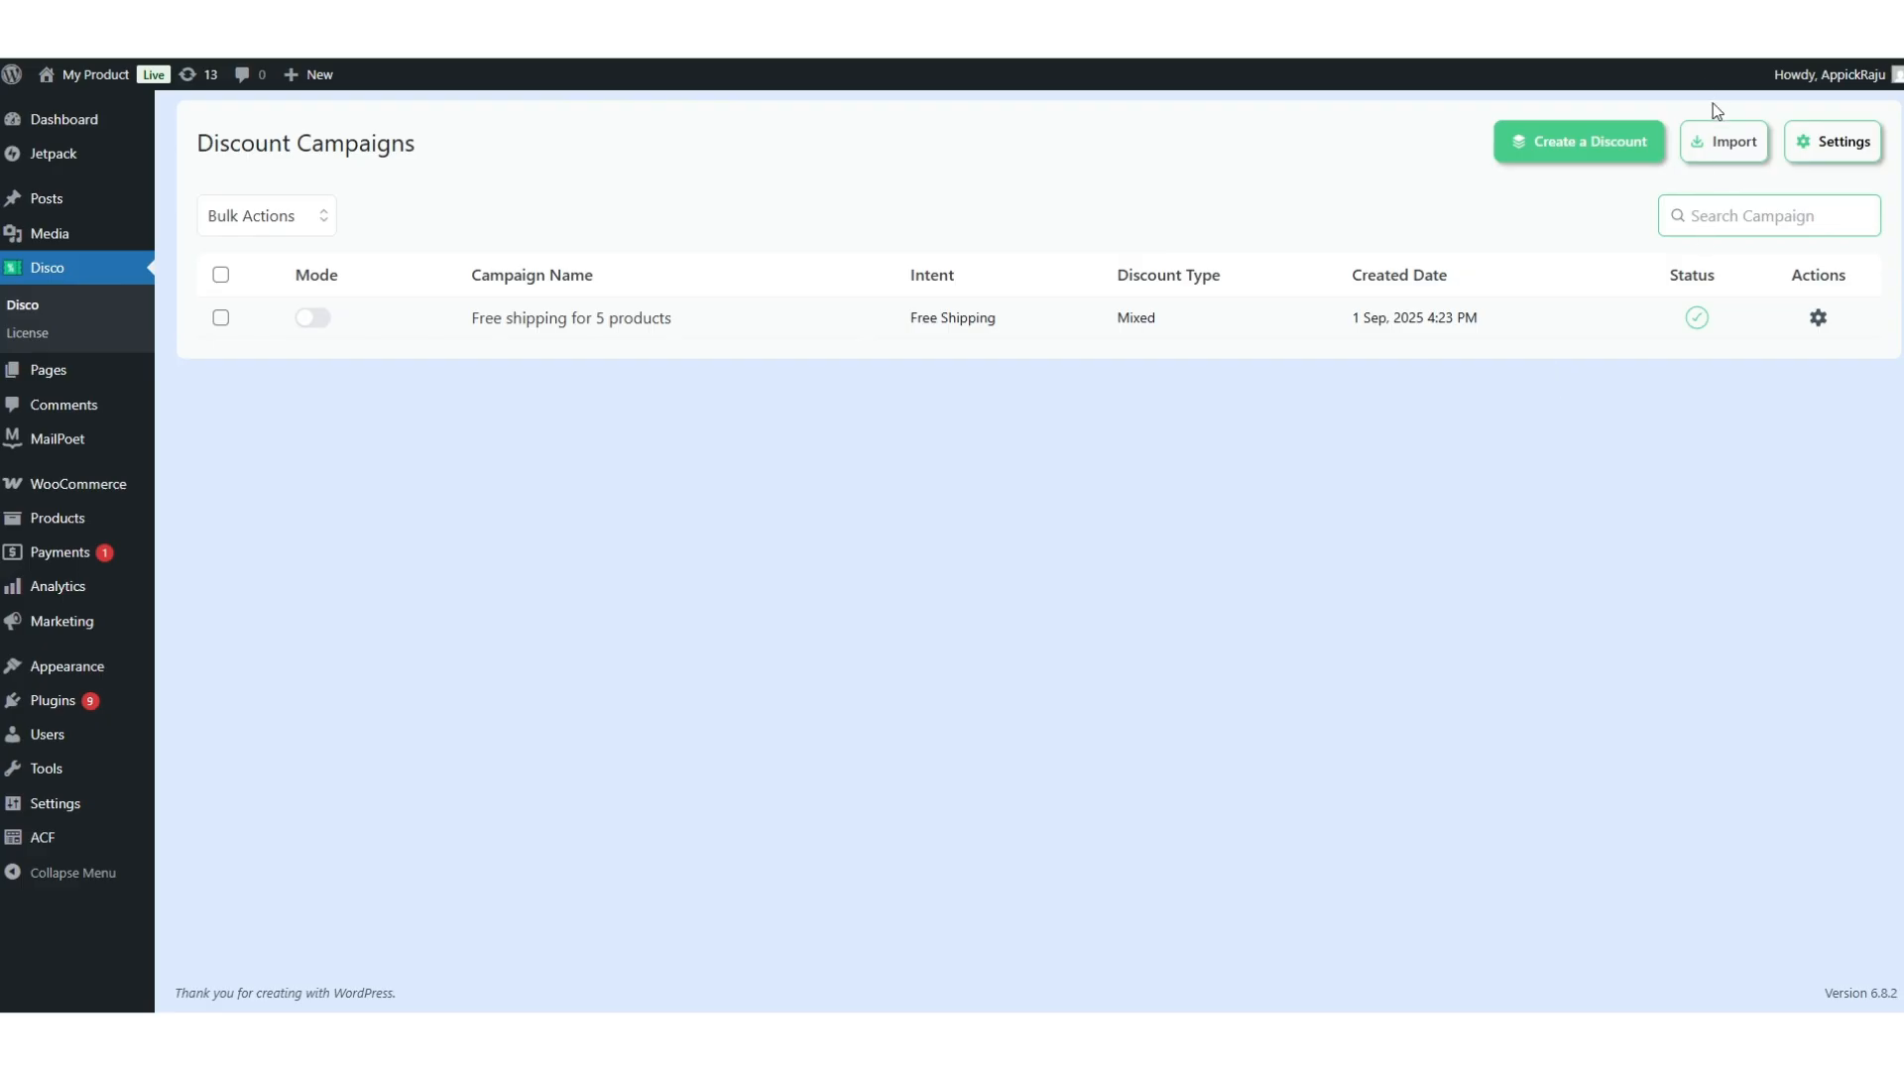
Create a Shipping campaign named 'Free Shipping Over $500' applying to all products.
click(1551, 162)
click(980, 278)
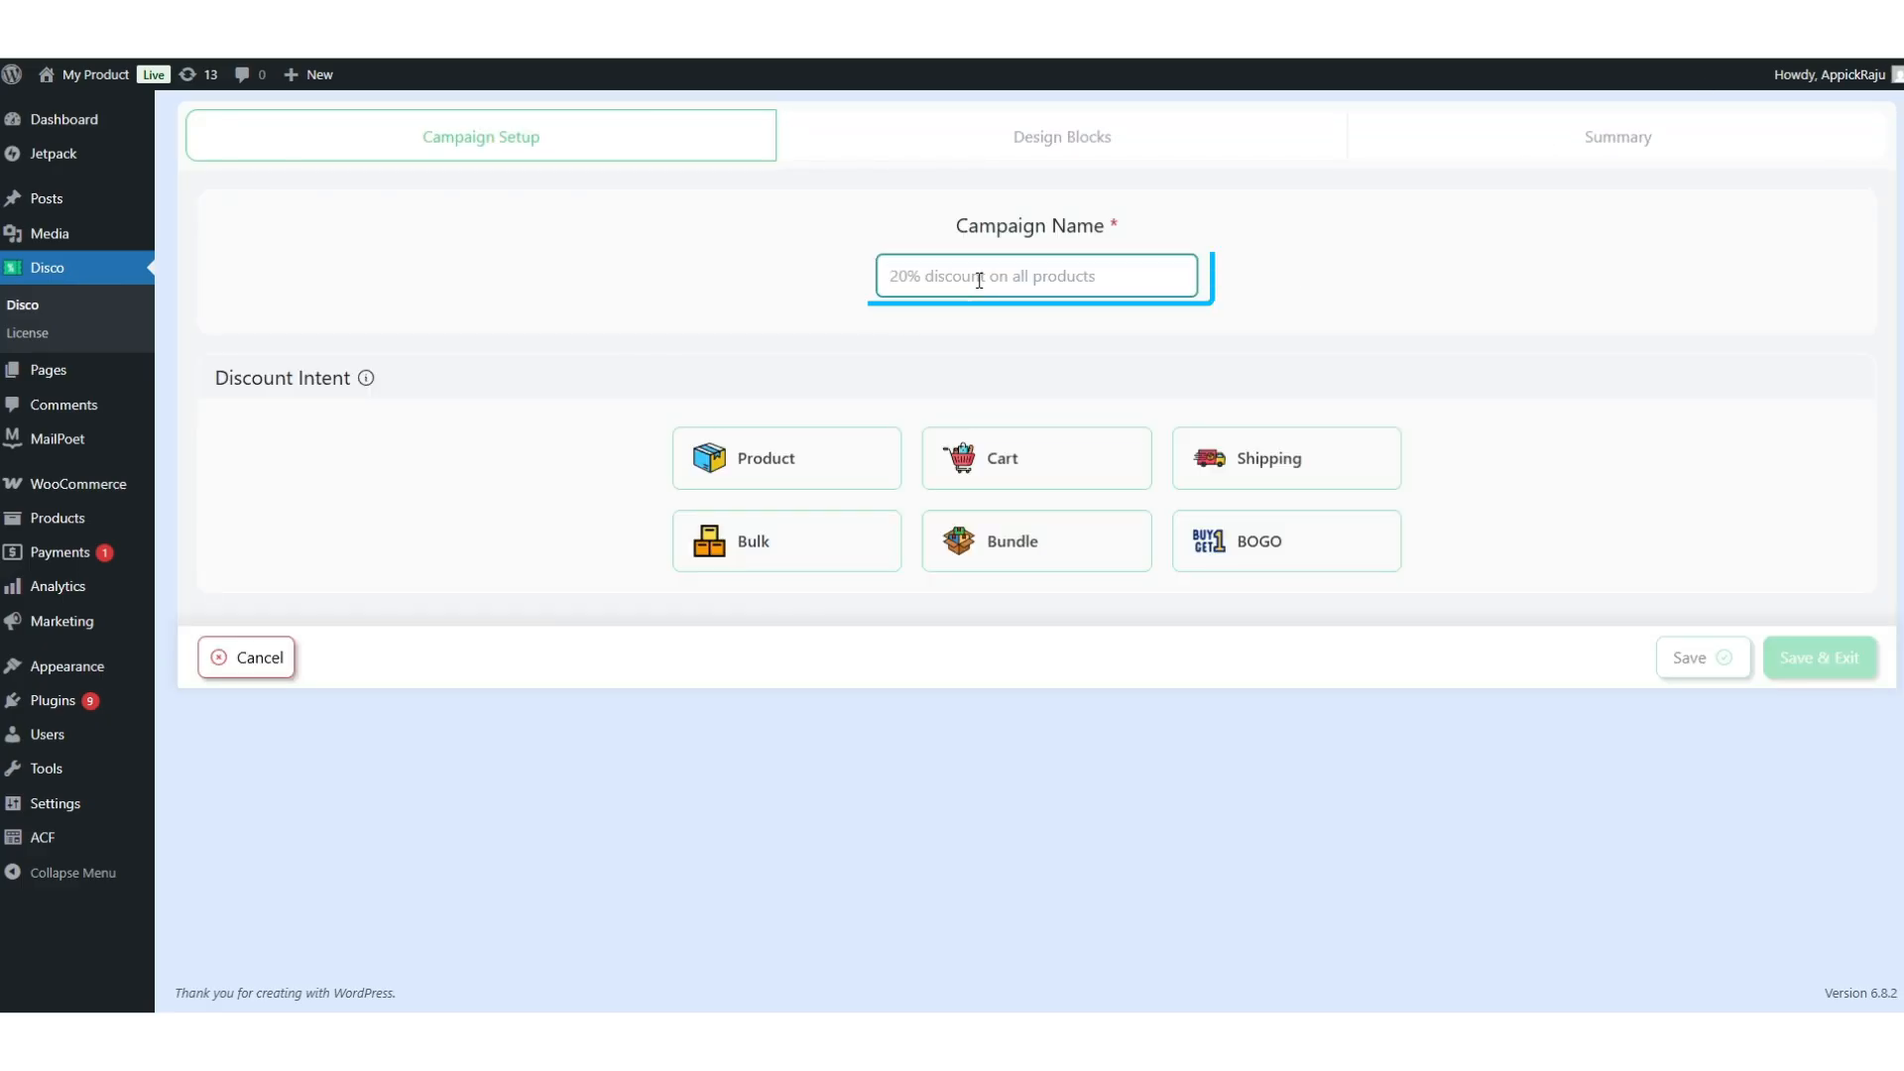
text(Free Shipping Over $500)
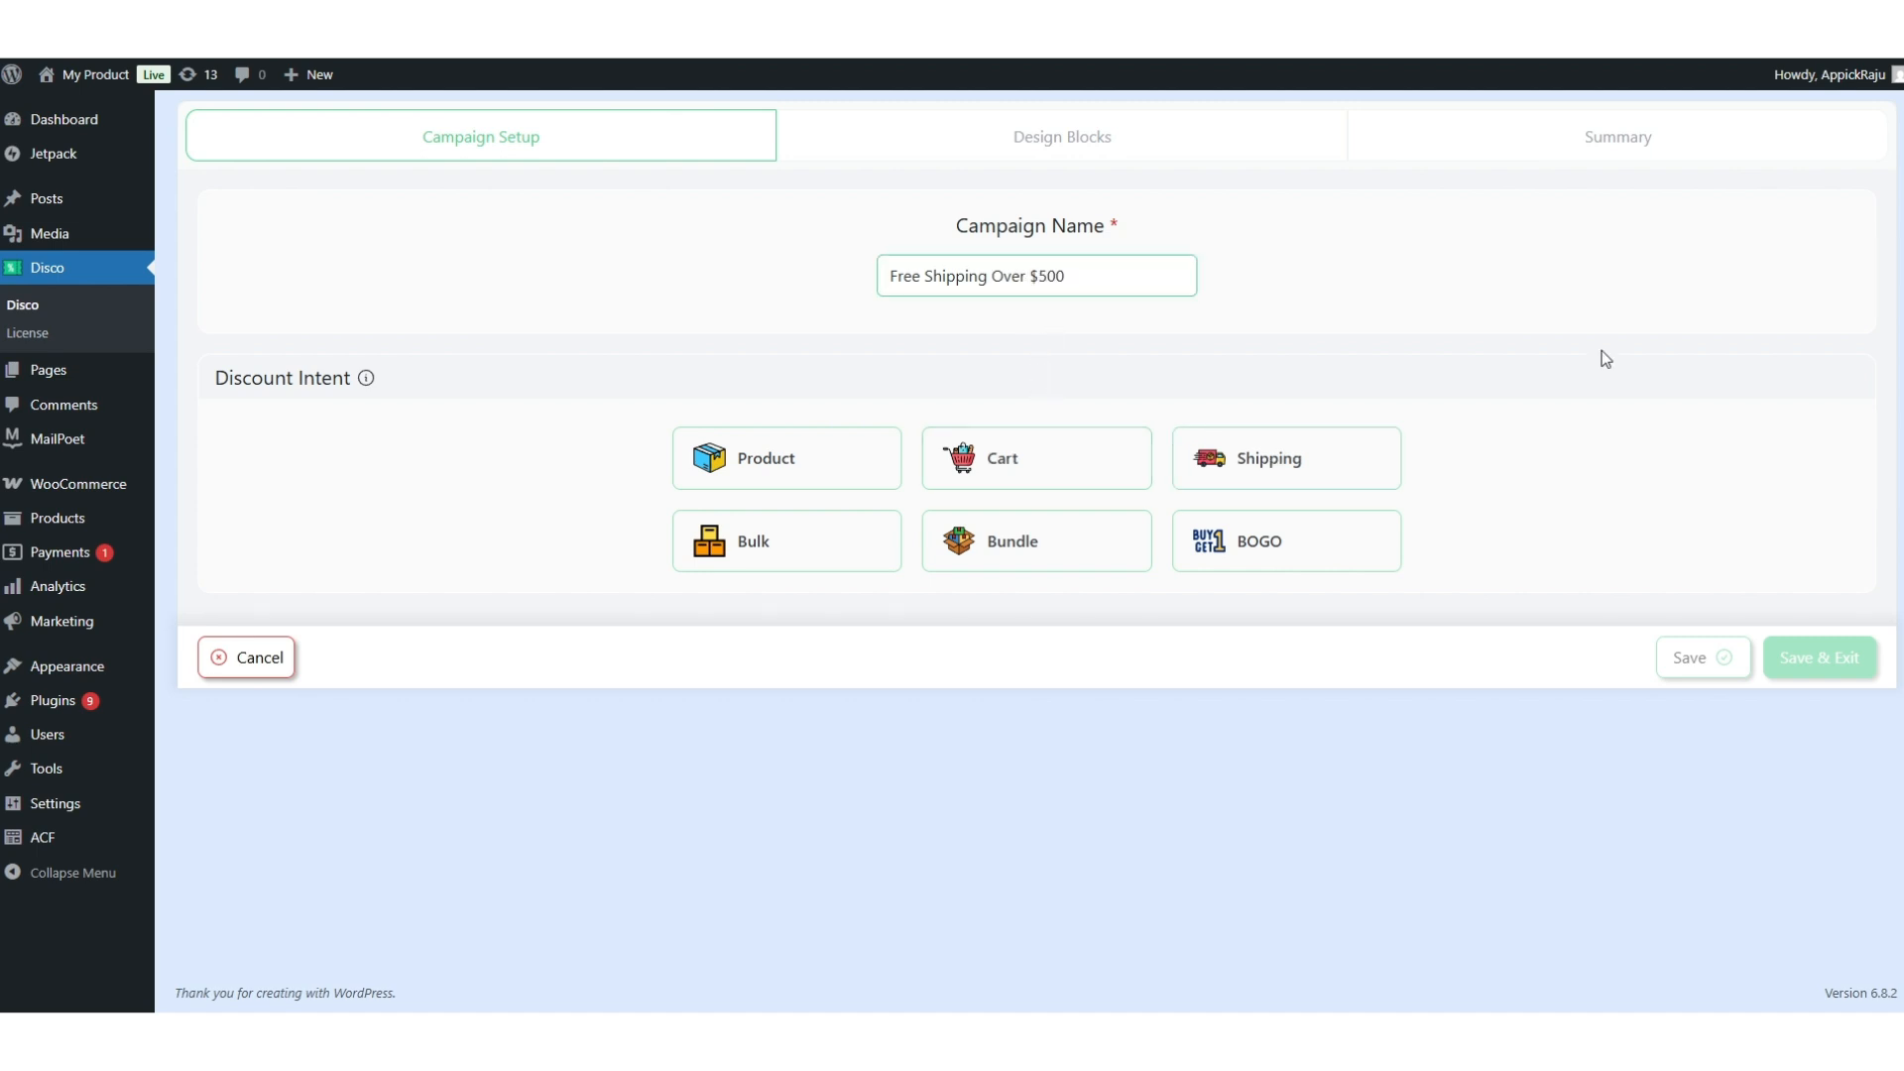
click(1287, 466)
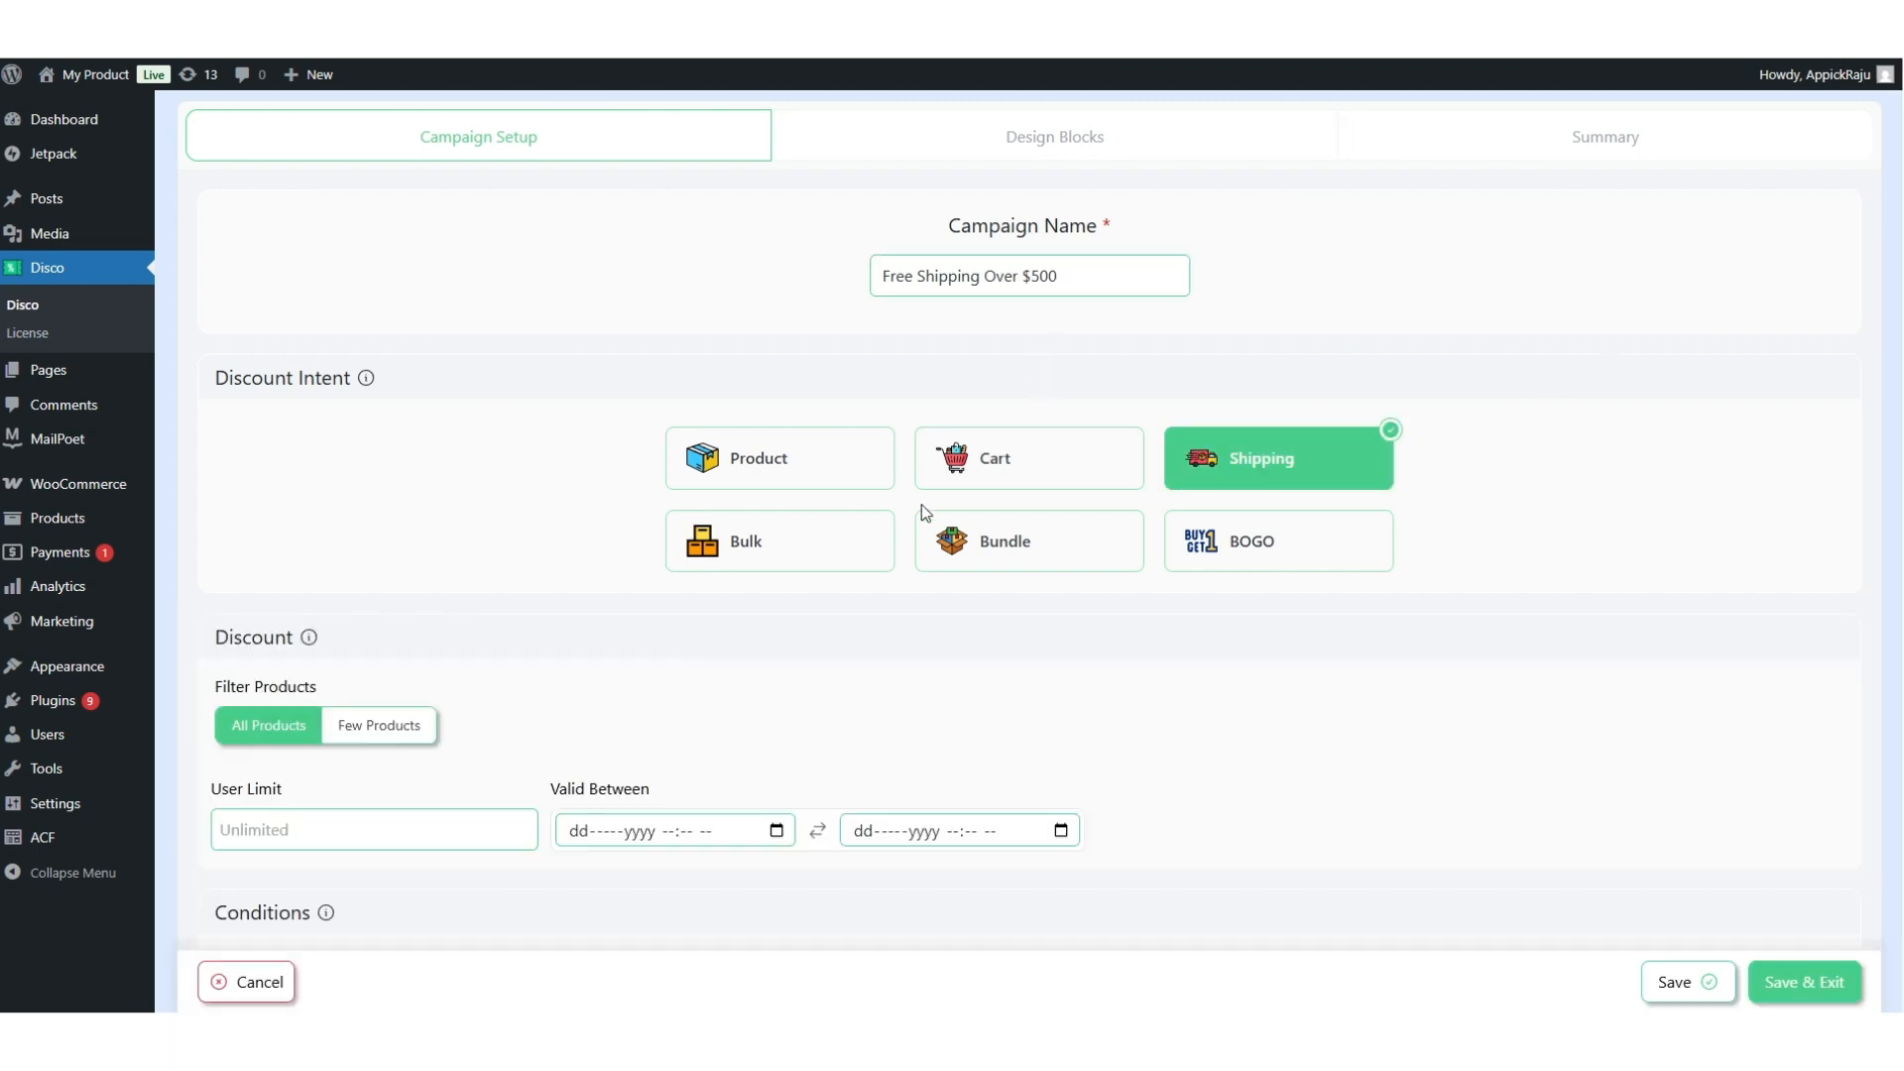
scroll(722, 662, down, 1)
scroll(723, 662, down, 2)
click(379, 525)
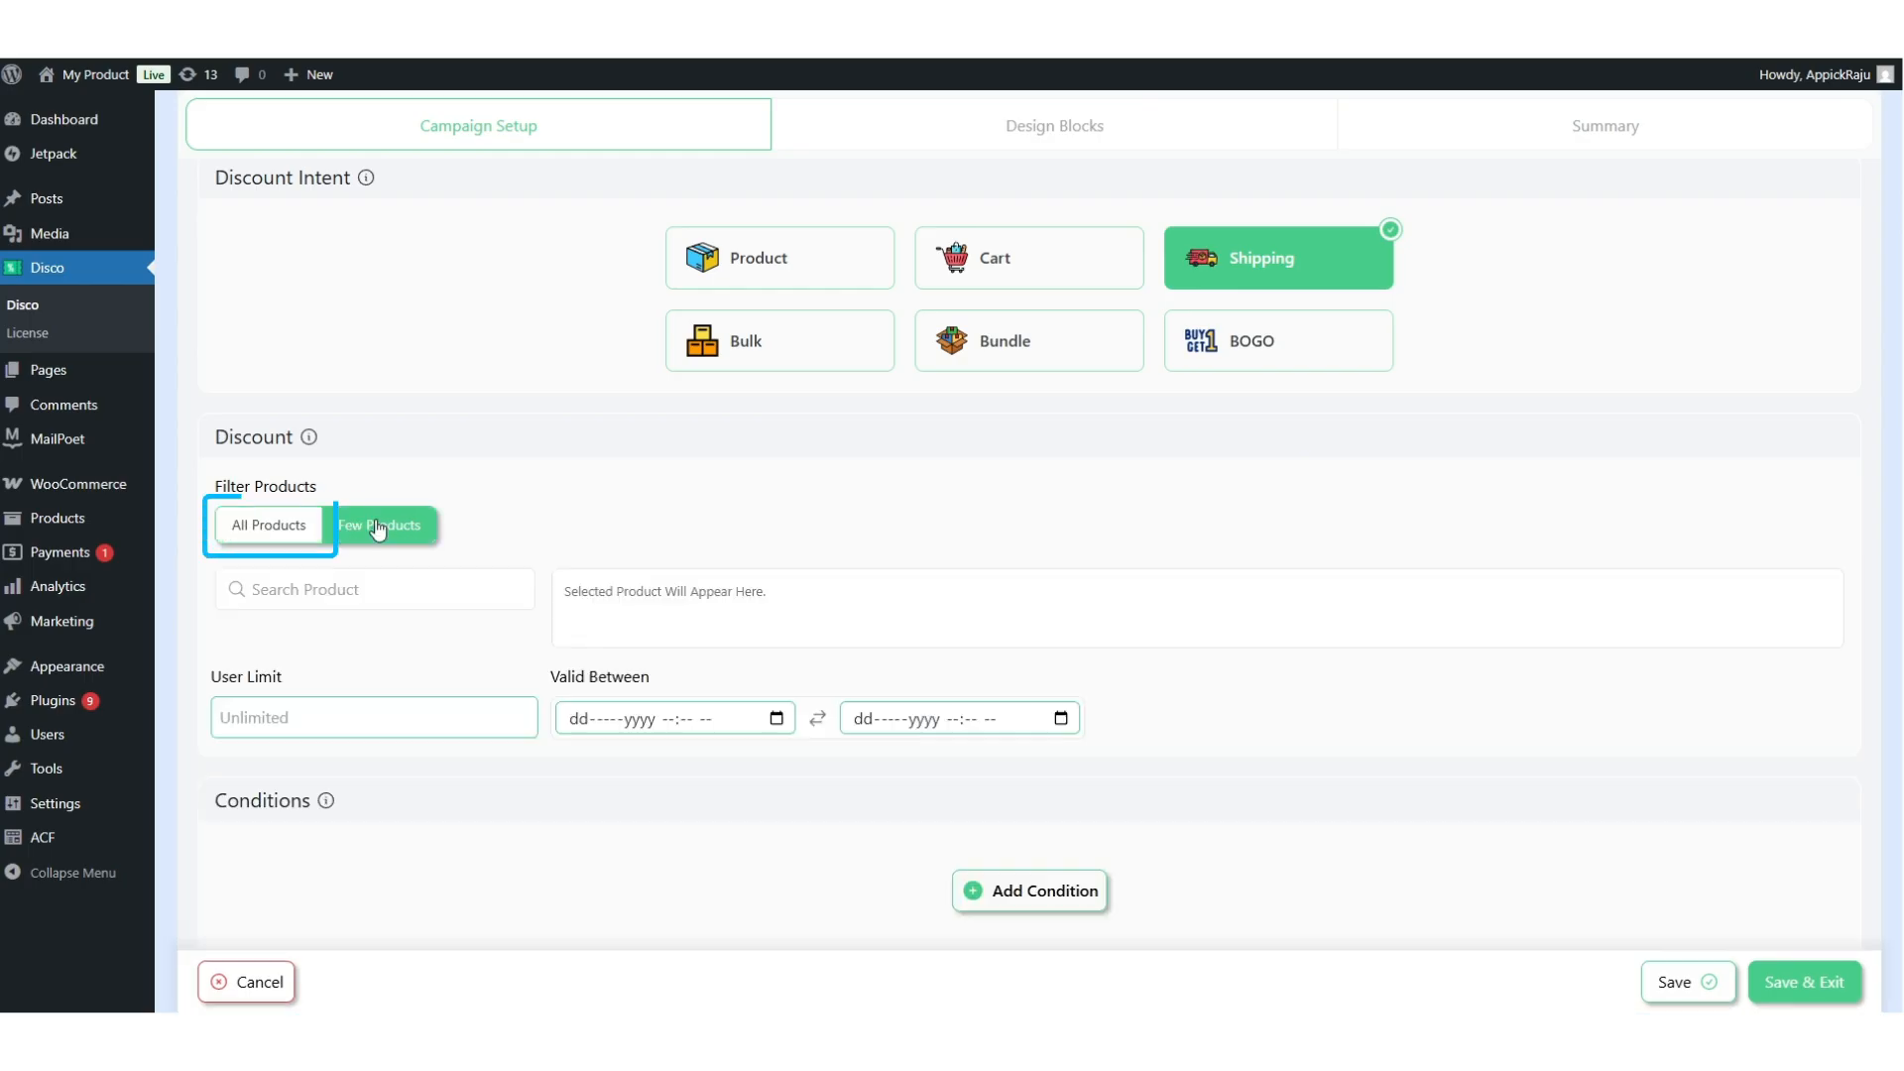
click(277, 527)
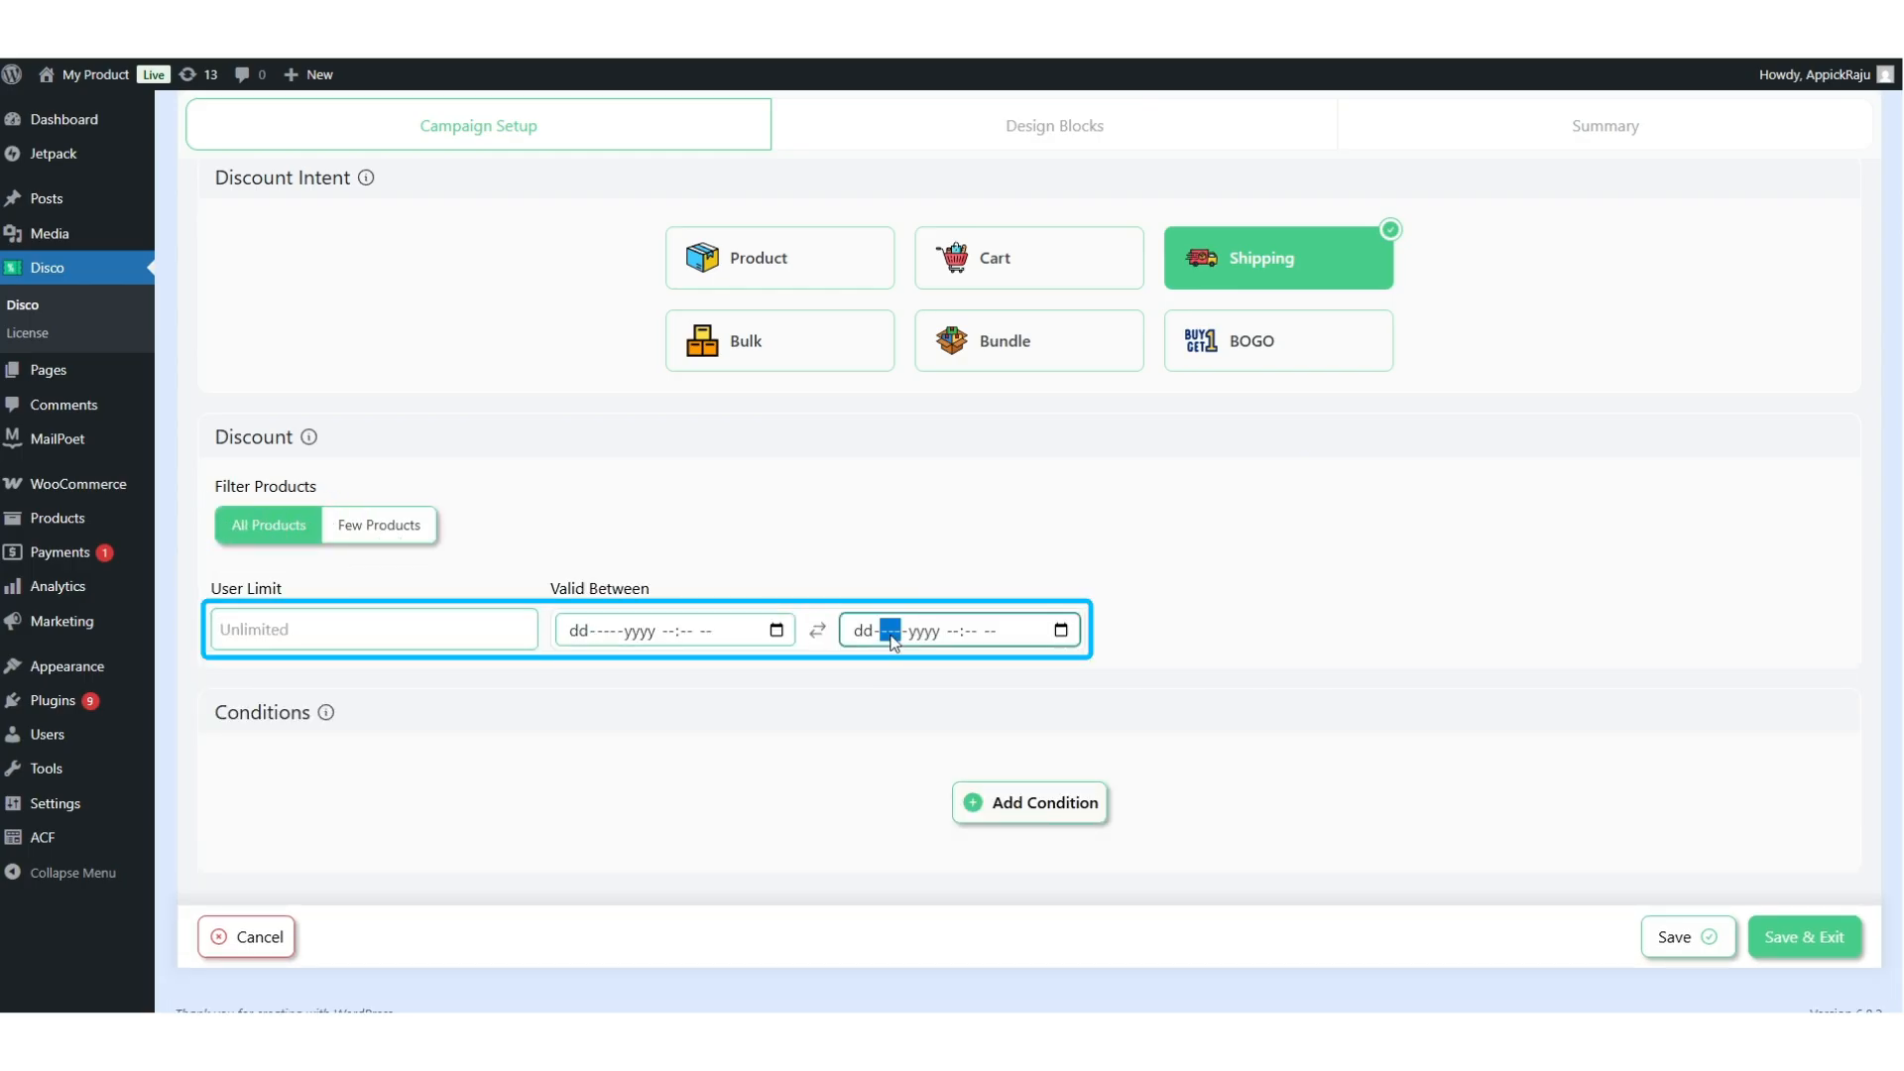
Add a Cart Subtotal Greater Than or Equal 500 condition and save the campaign.
click(1014, 786)
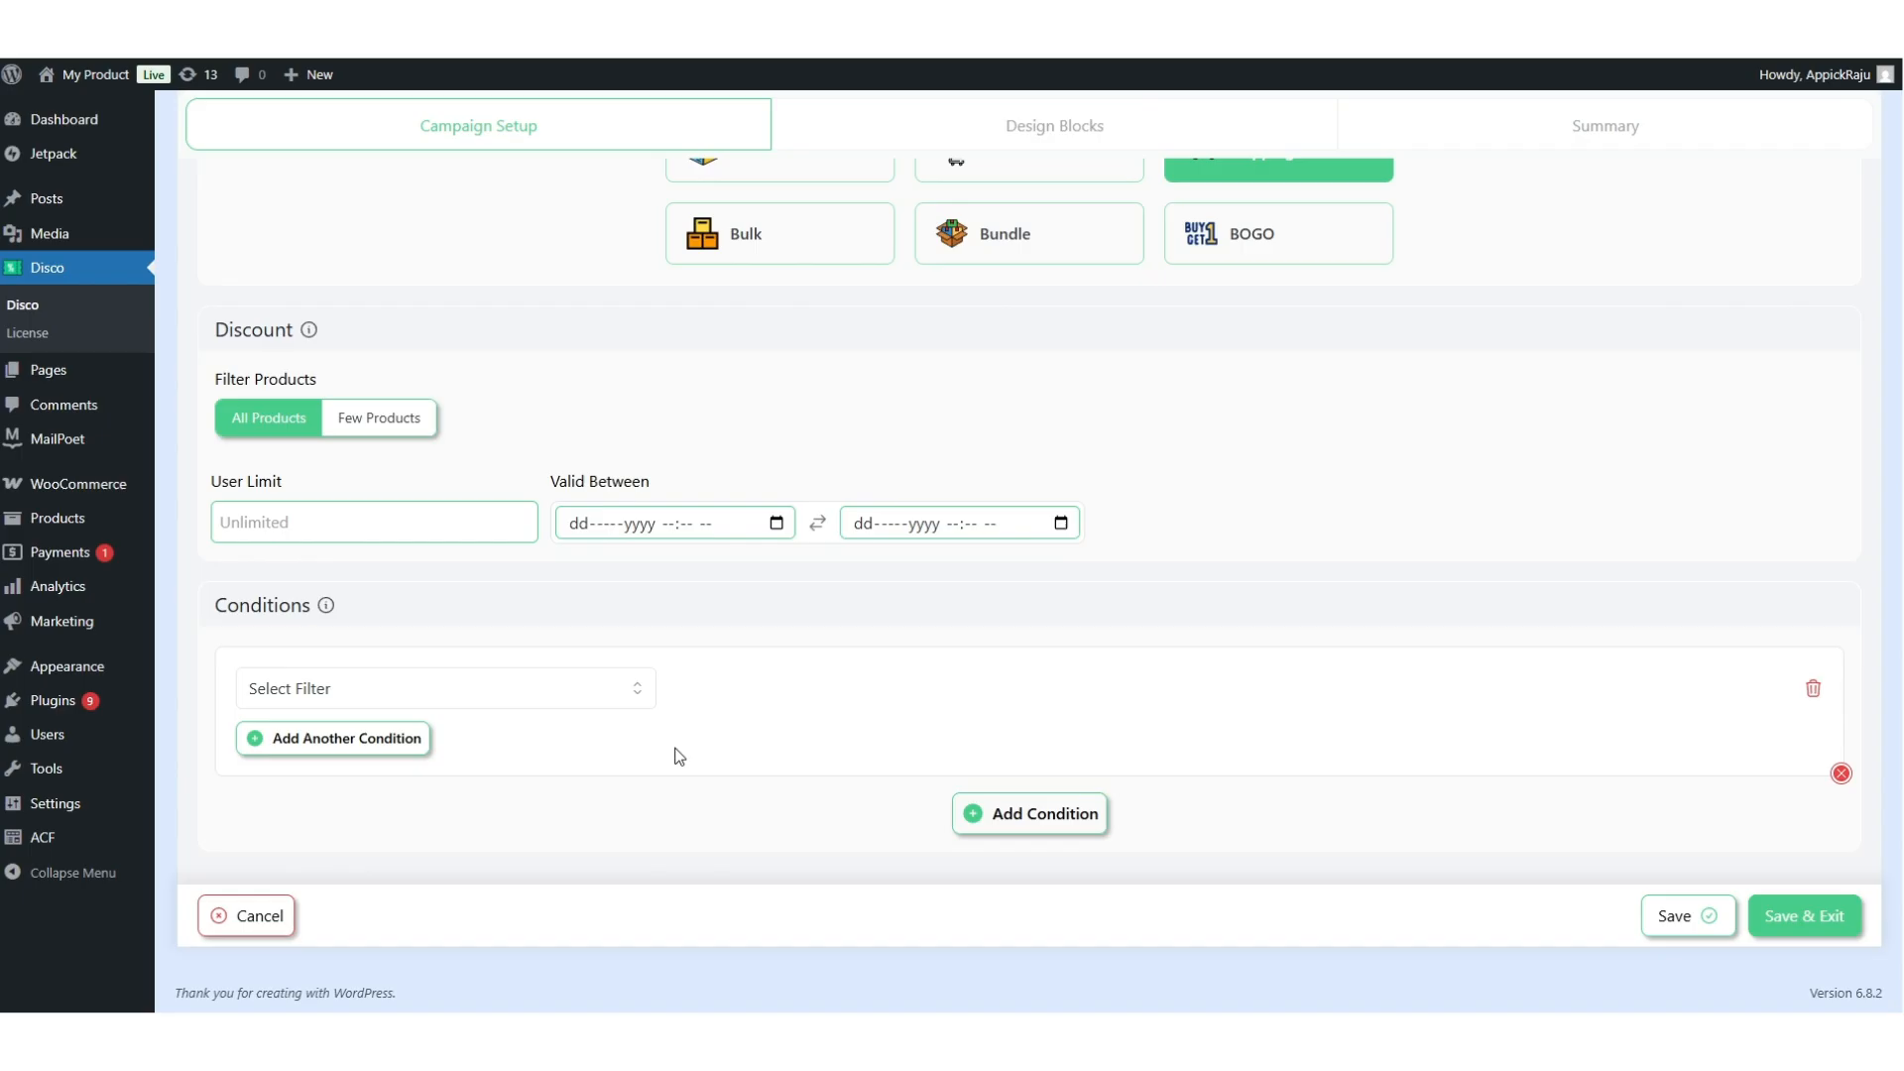
click(348, 689)
scroll(417, 824, down, 3)
scroll(419, 826, down, 15)
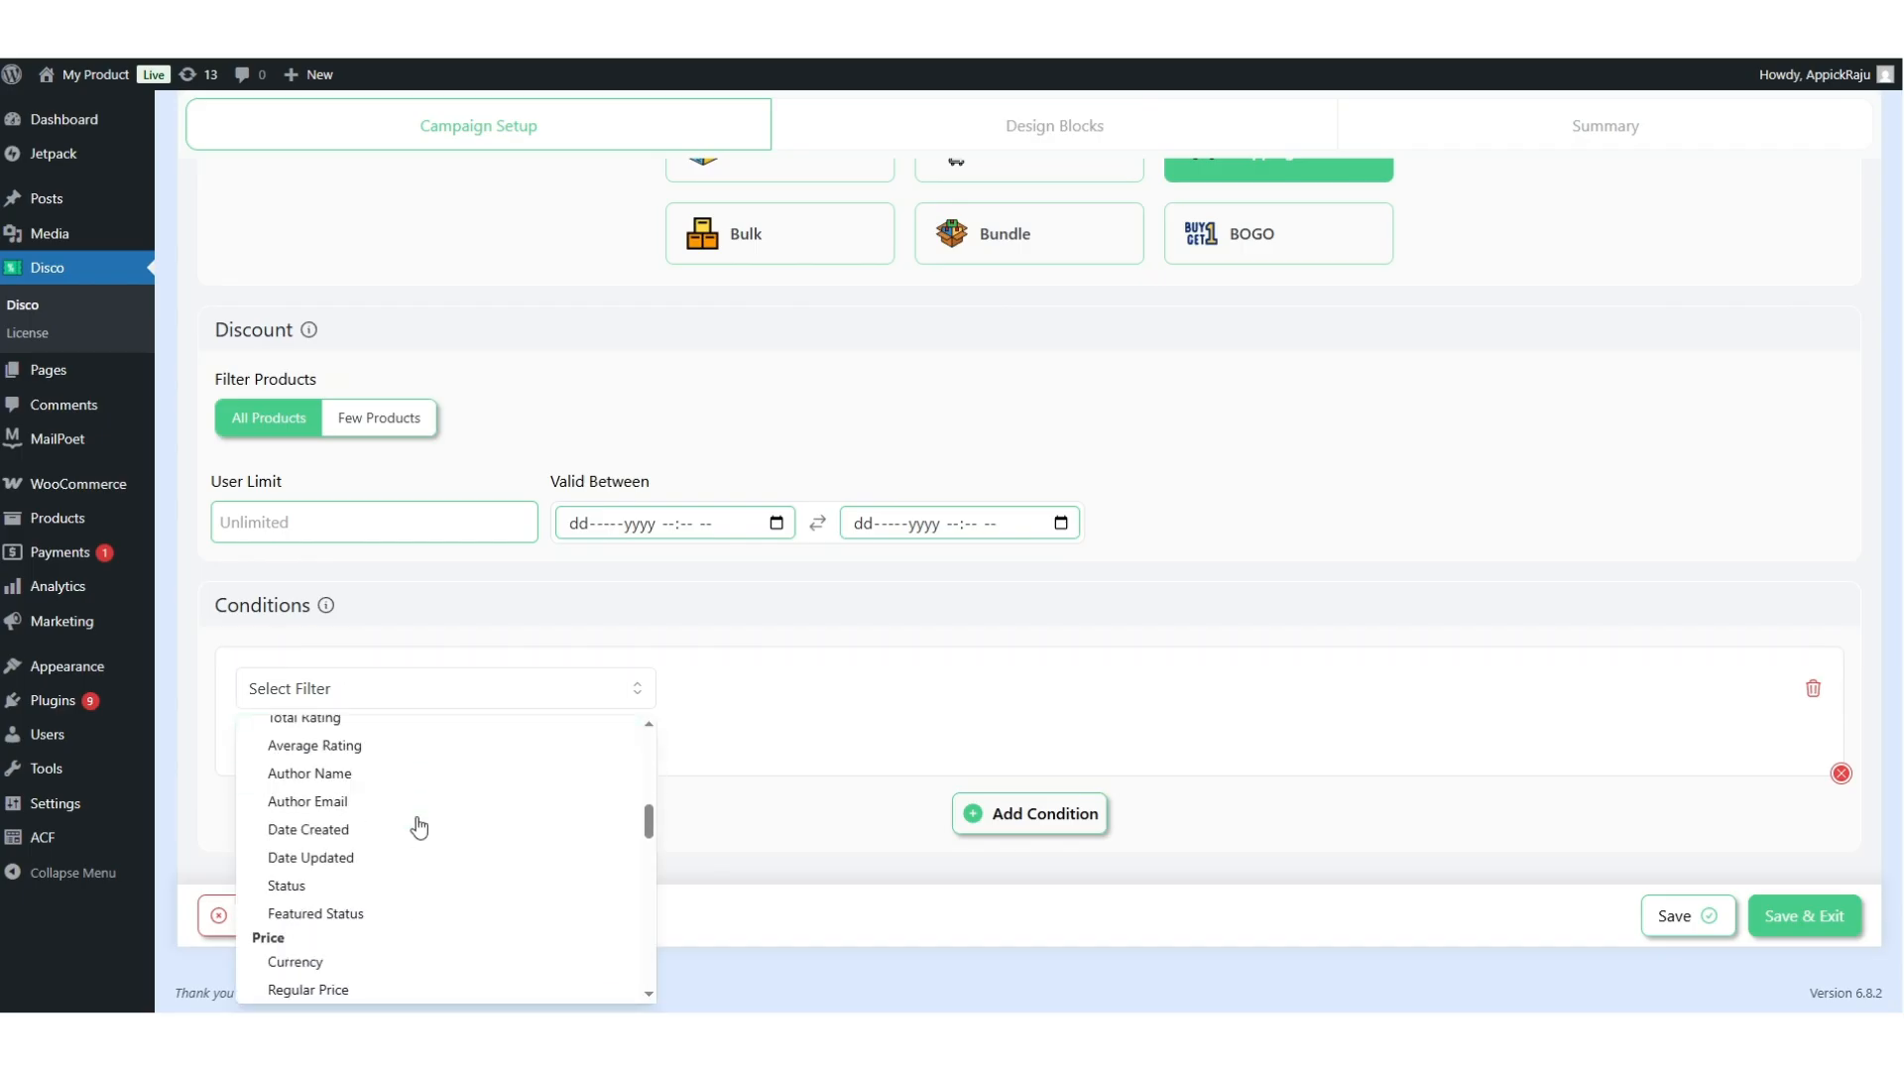
scroll(419, 826, down, 2)
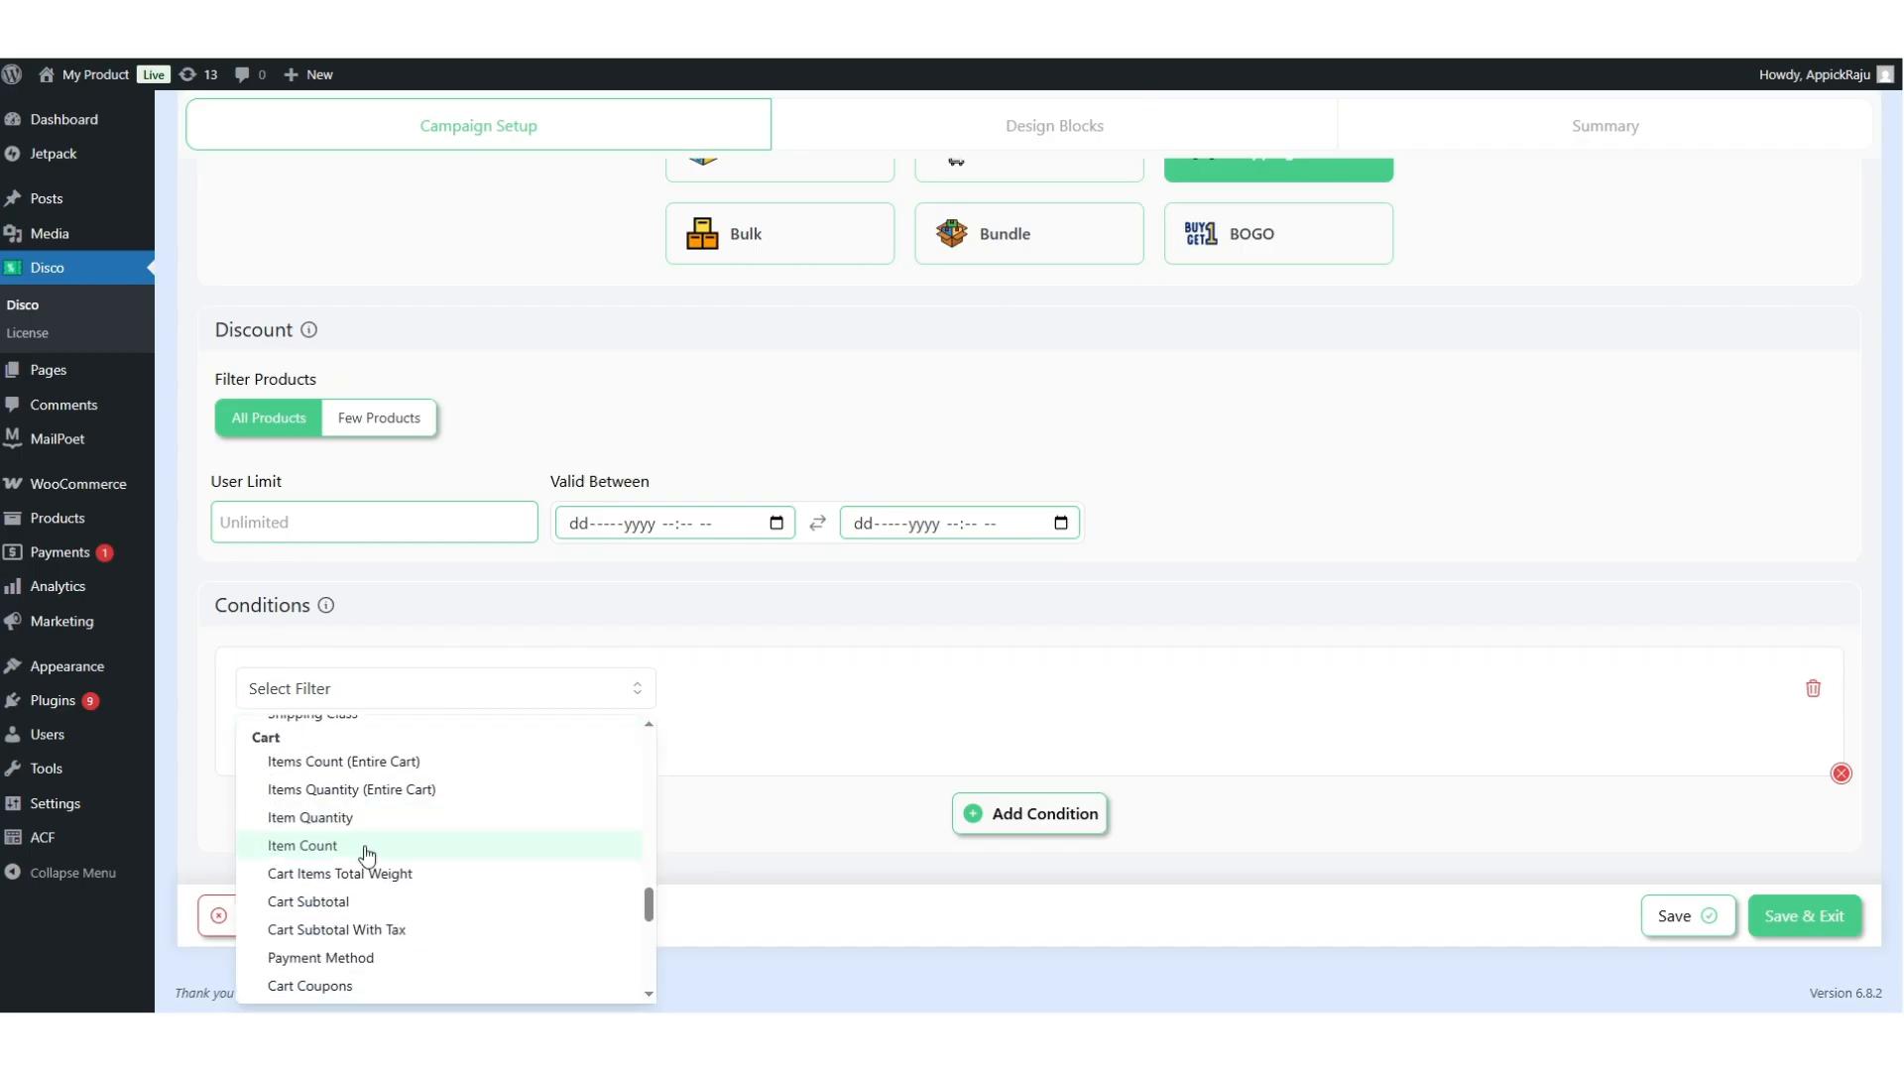
click(327, 905)
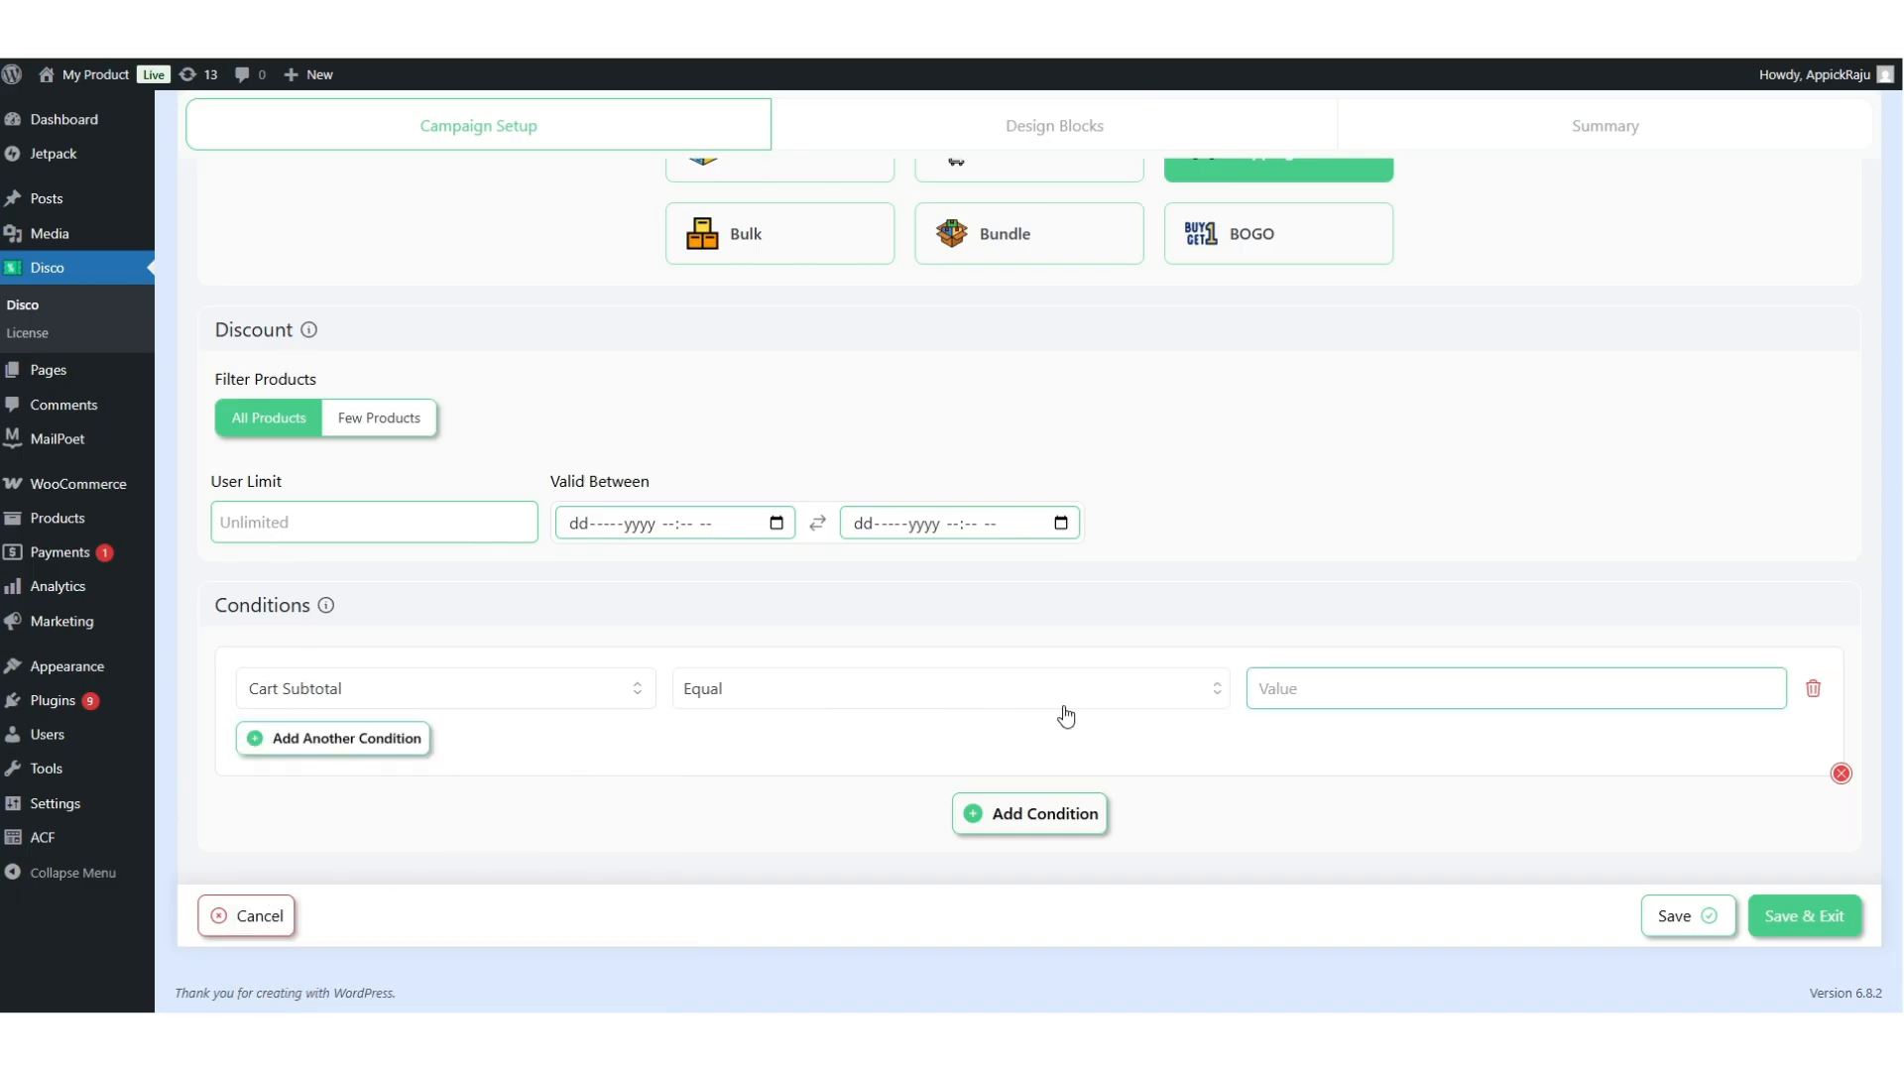
click(1152, 704)
click(838, 808)
click(1309, 698)
text(500)
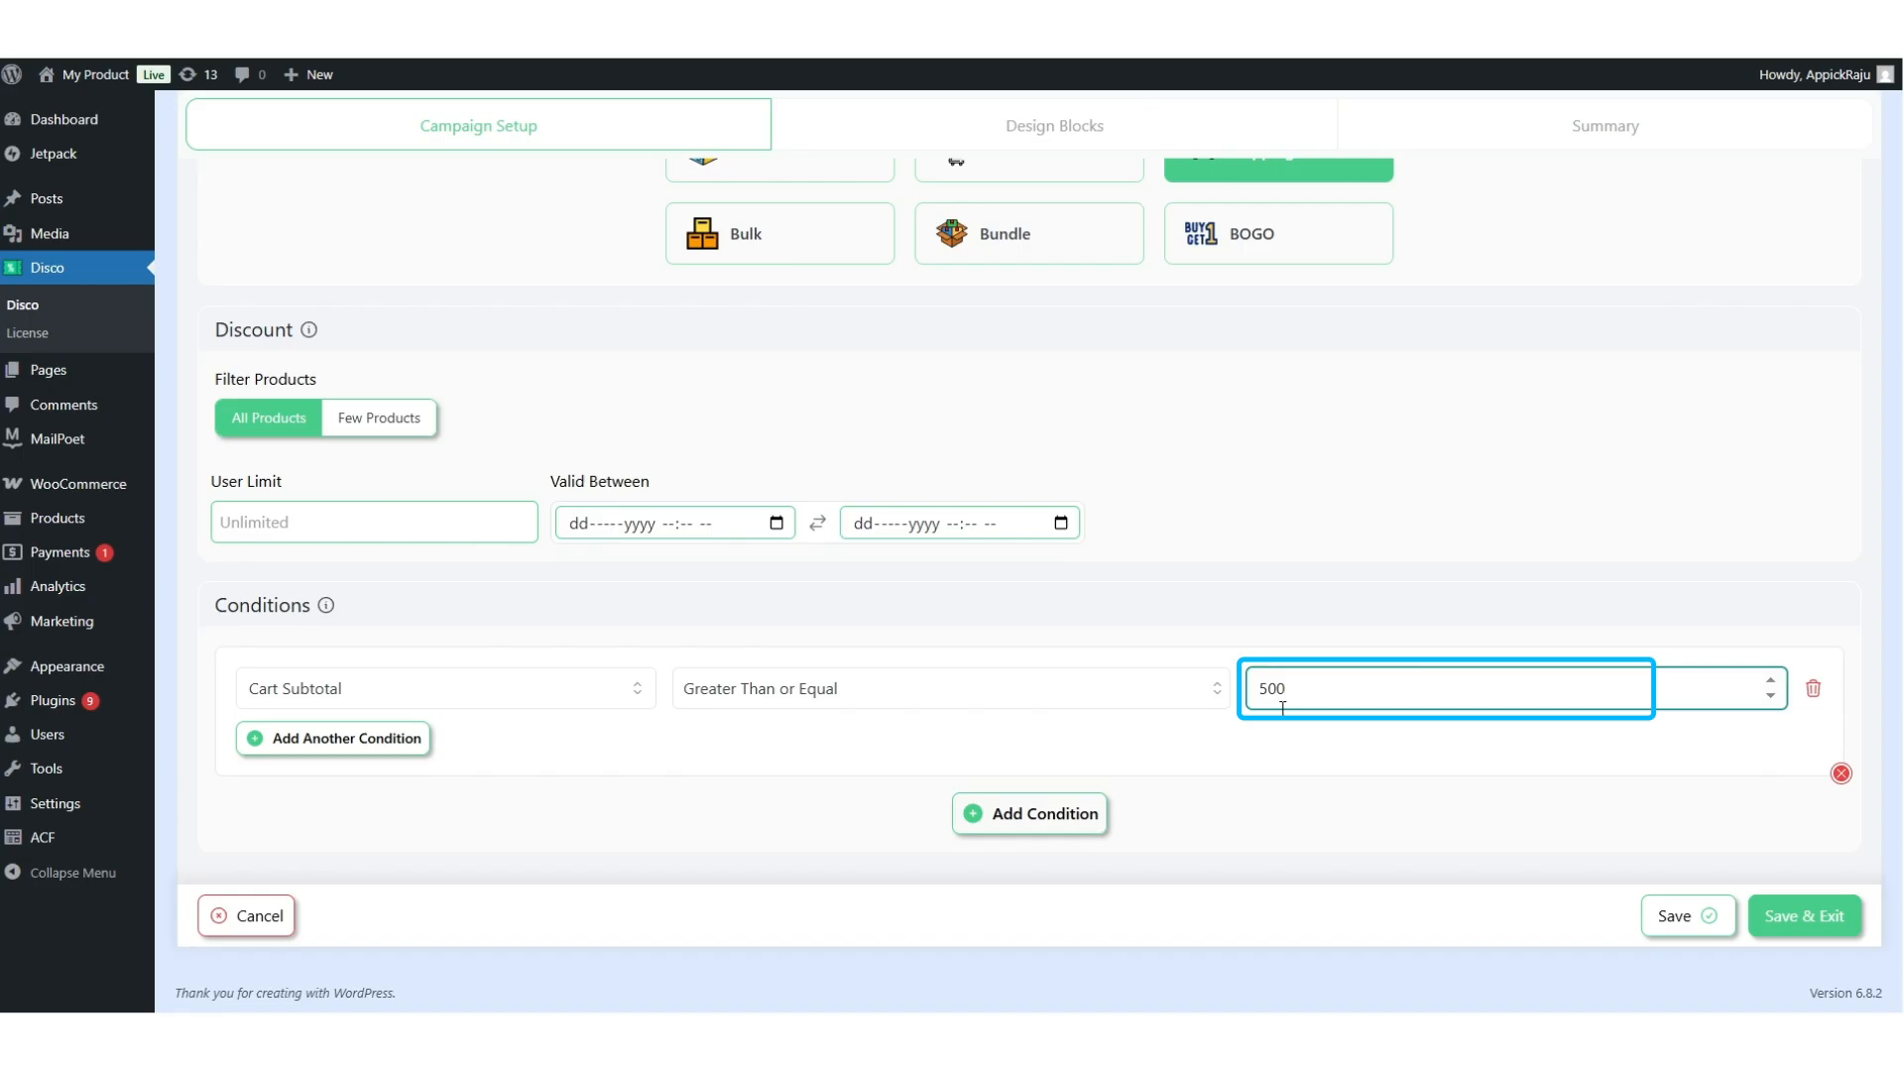
click(1777, 916)
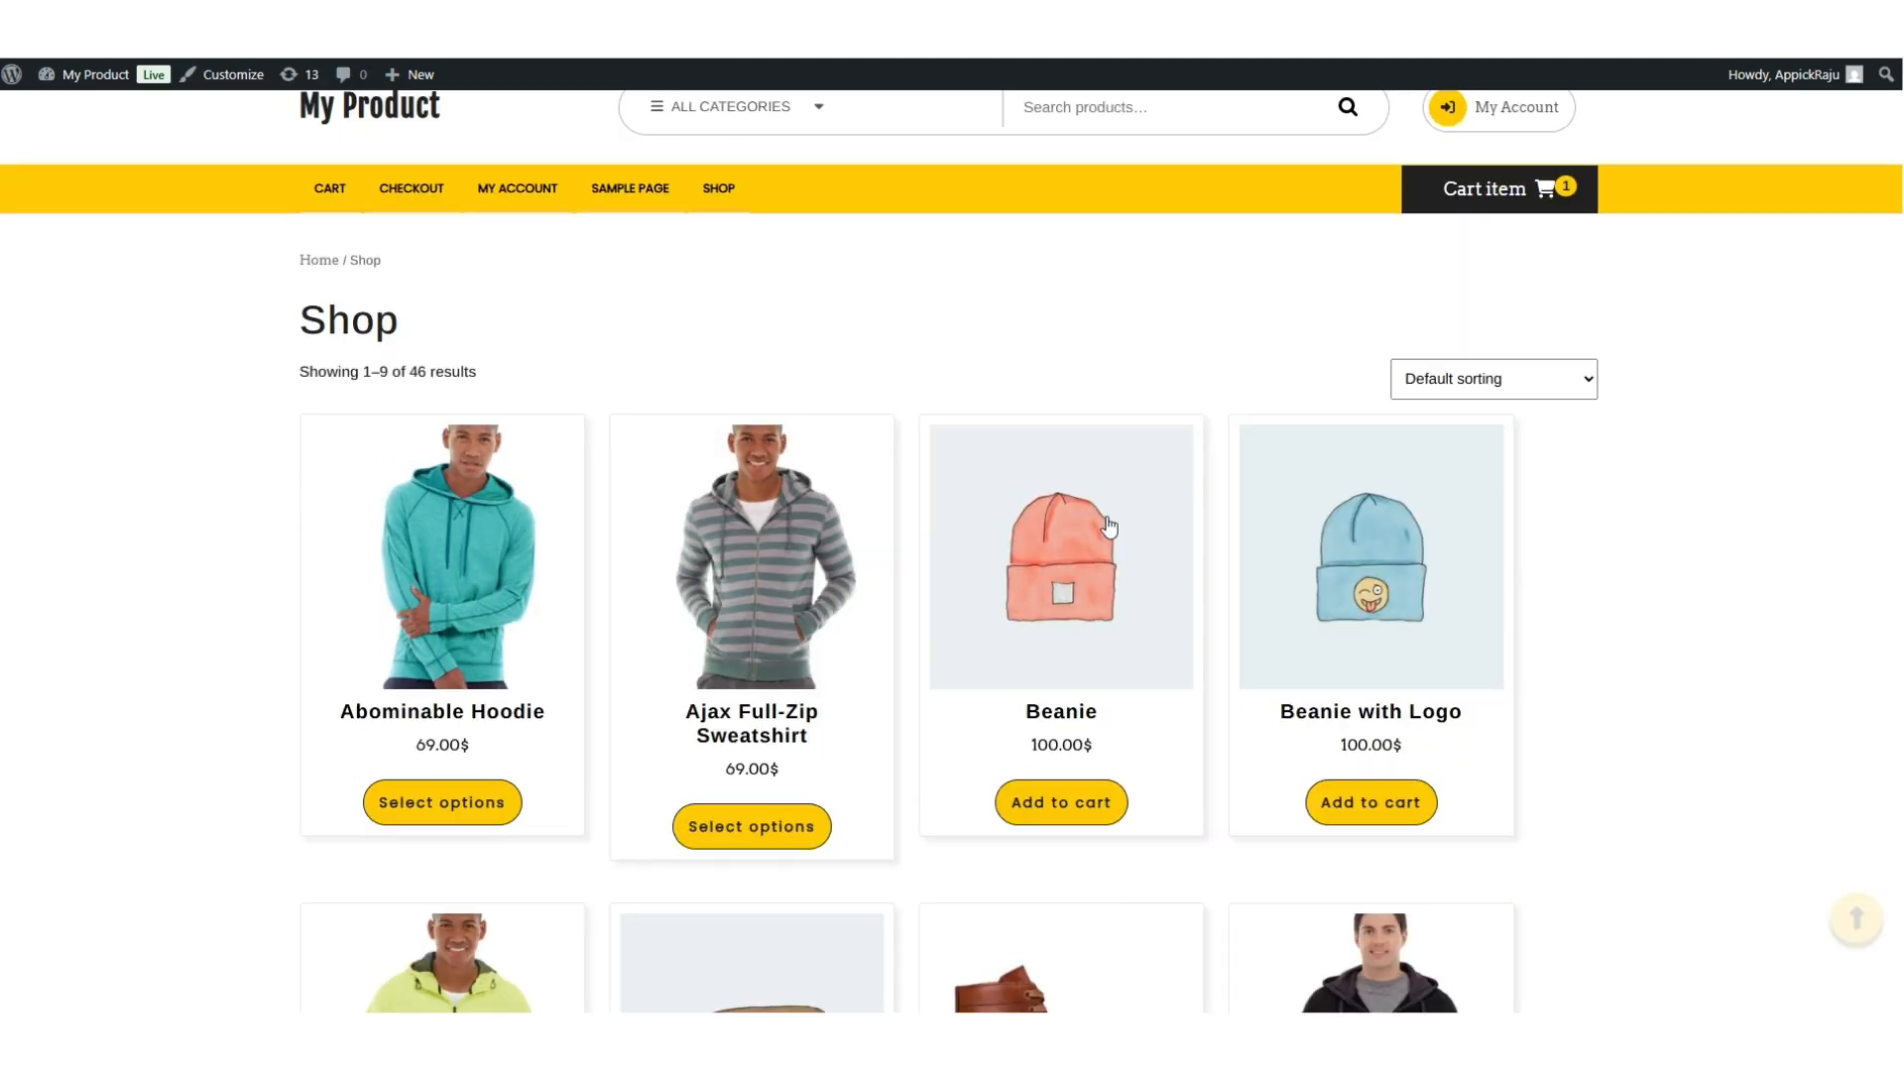
Add five Beanies to the cart and select Free Shipping for a 500.00$ total.
scroll(1162, 573, down, 1)
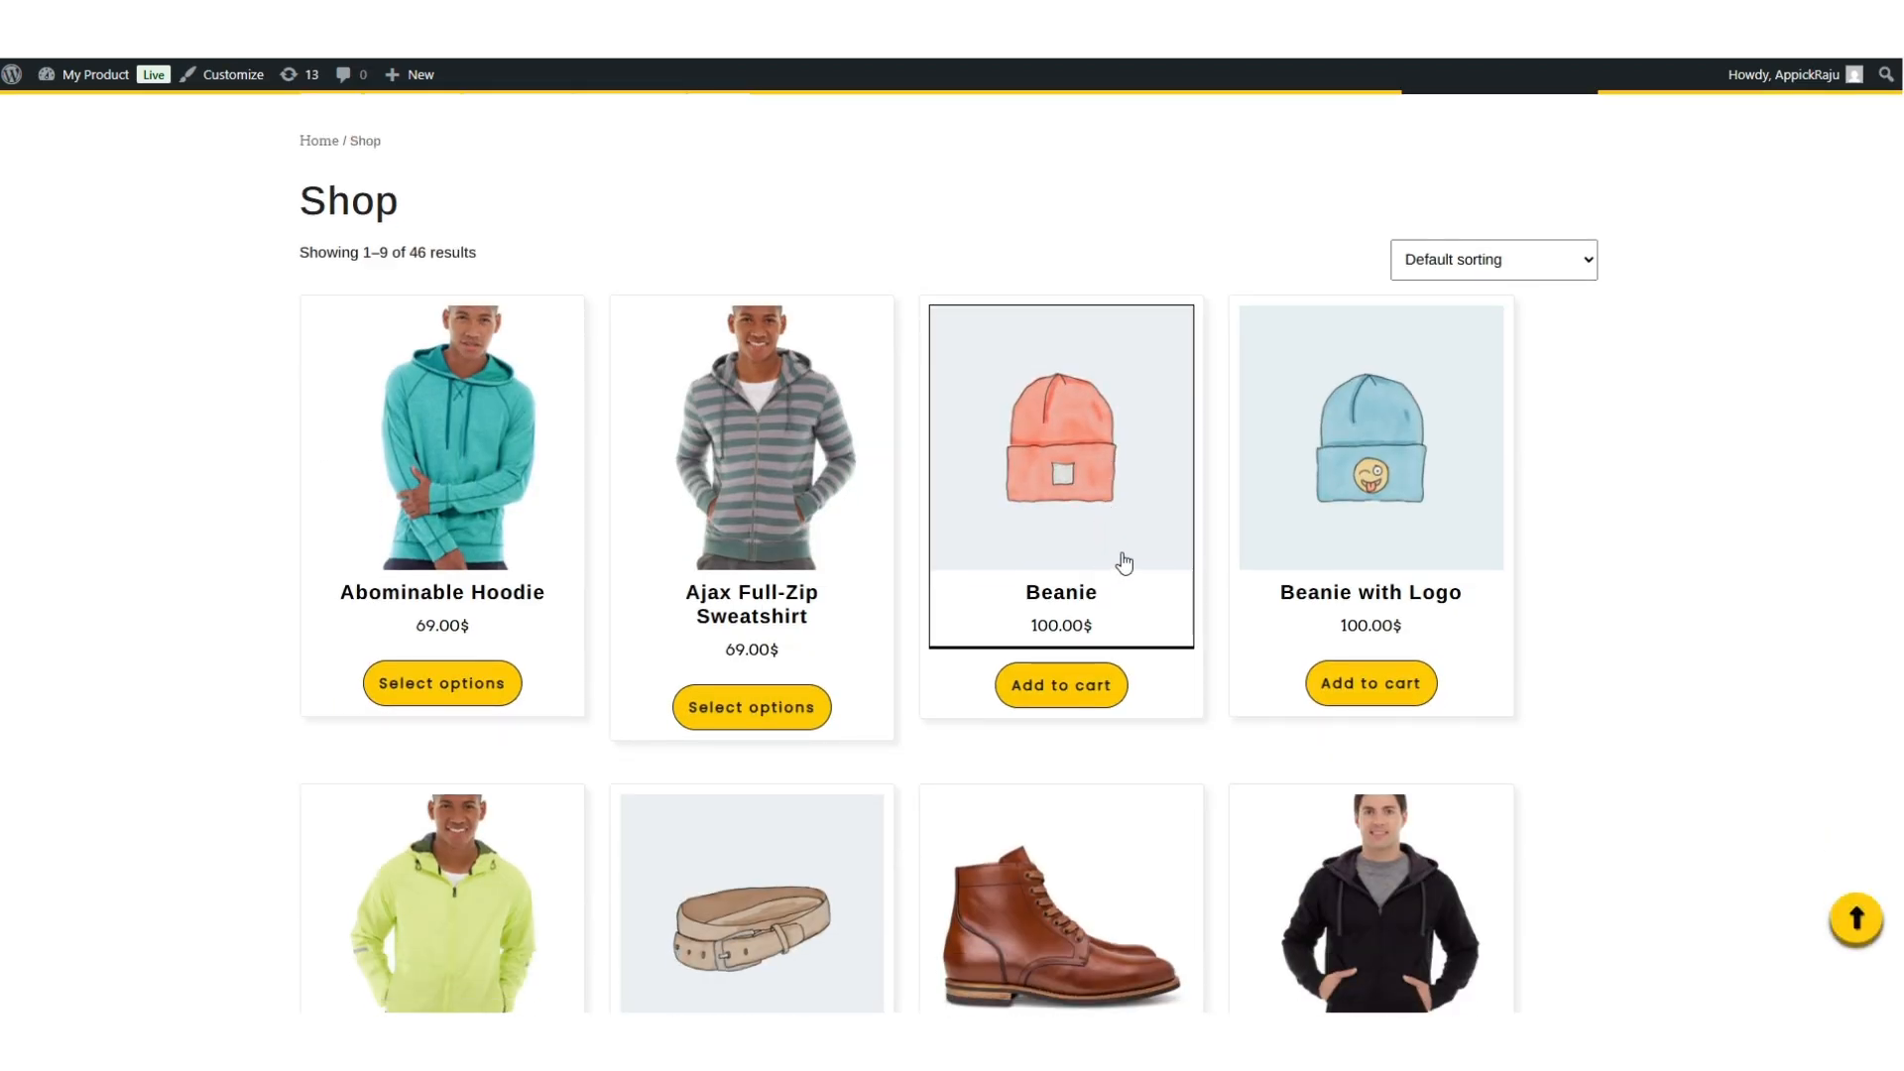
click(1122, 562)
click(1067, 587)
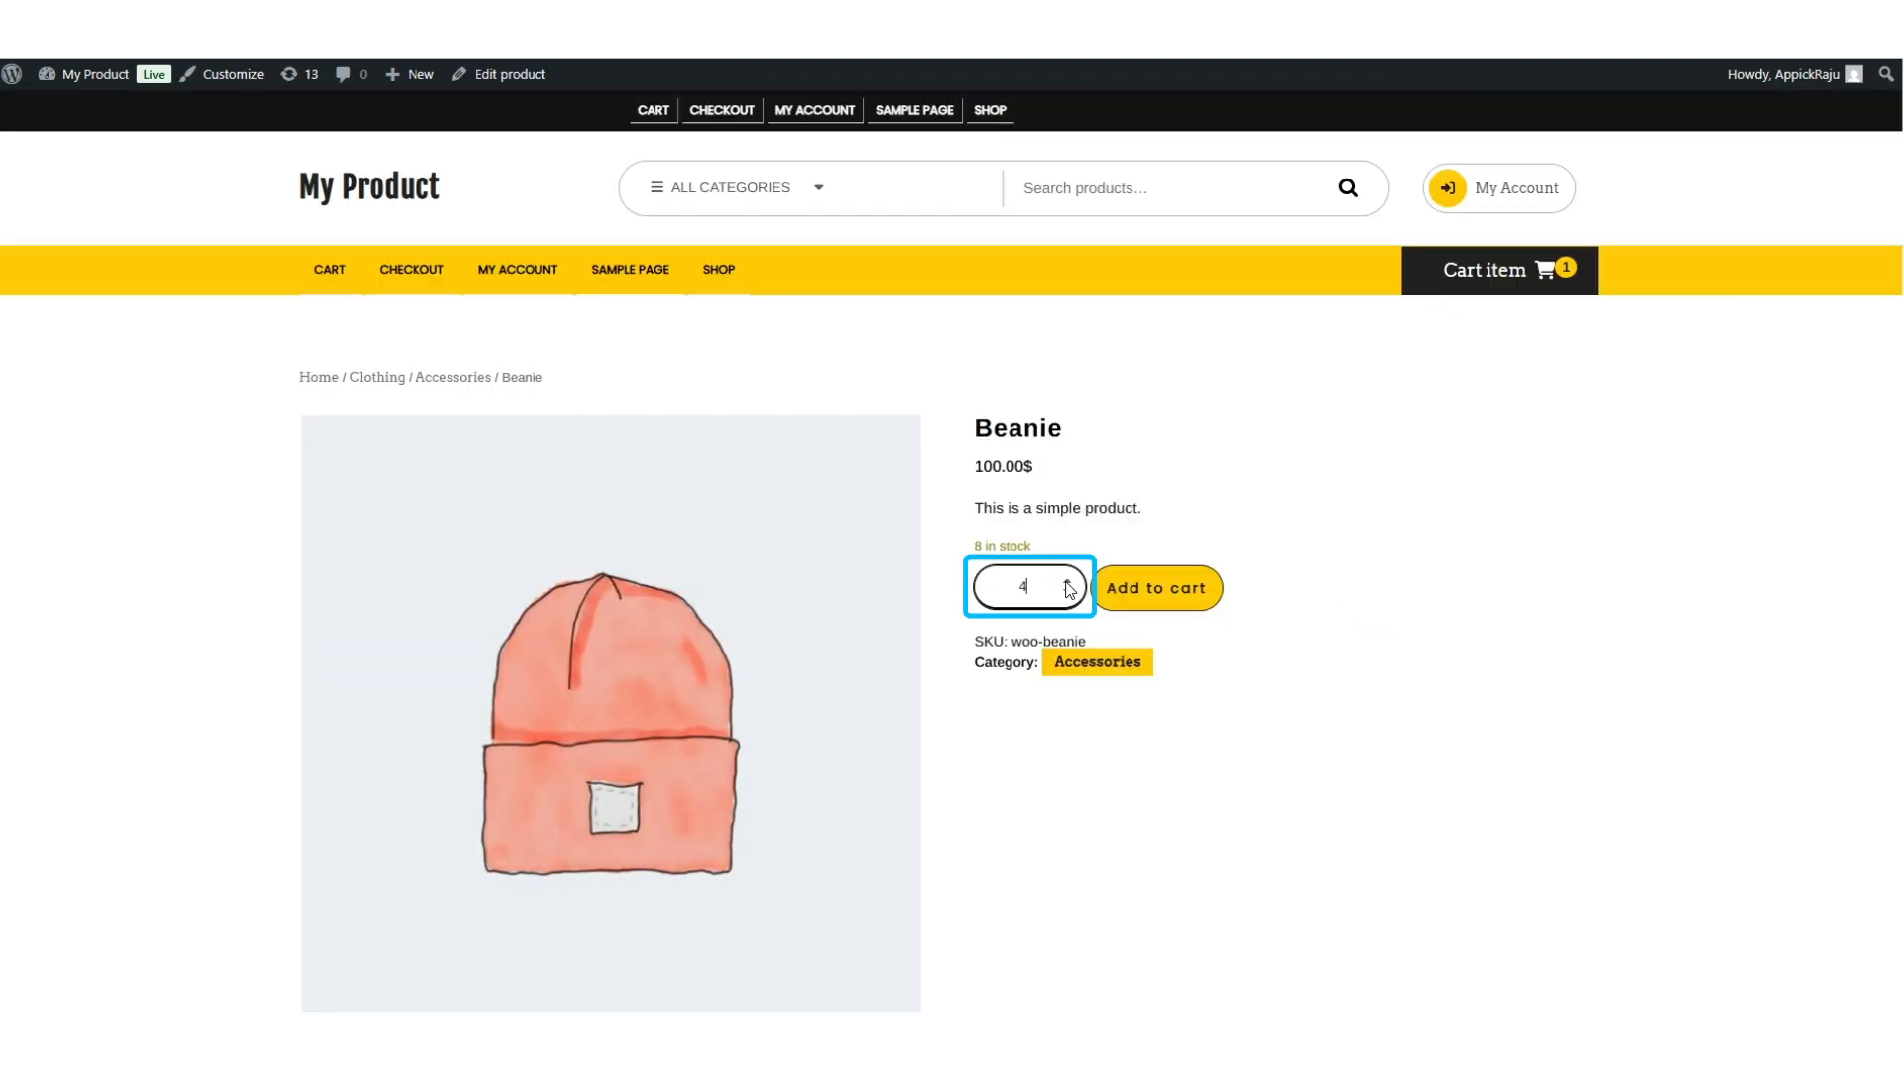
click(1130, 593)
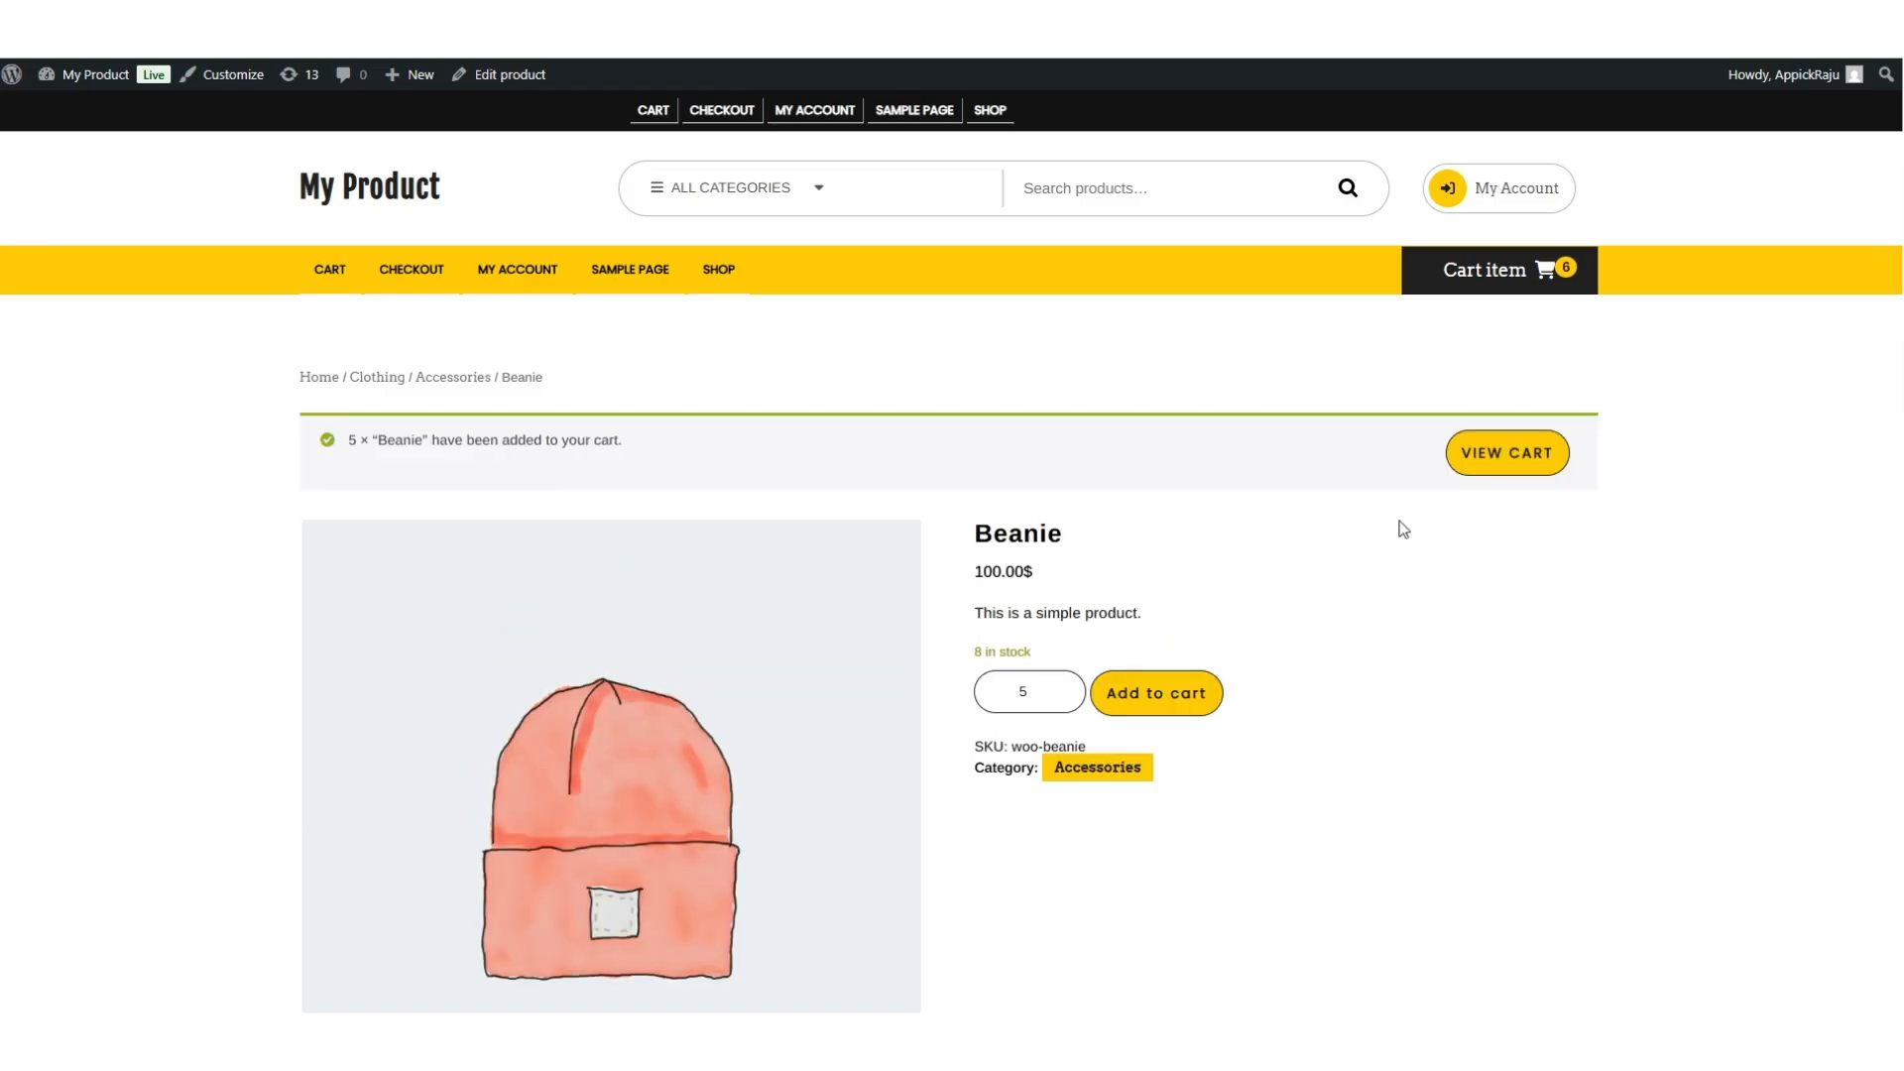
click(1493, 455)
scroll(992, 406, down, 1)
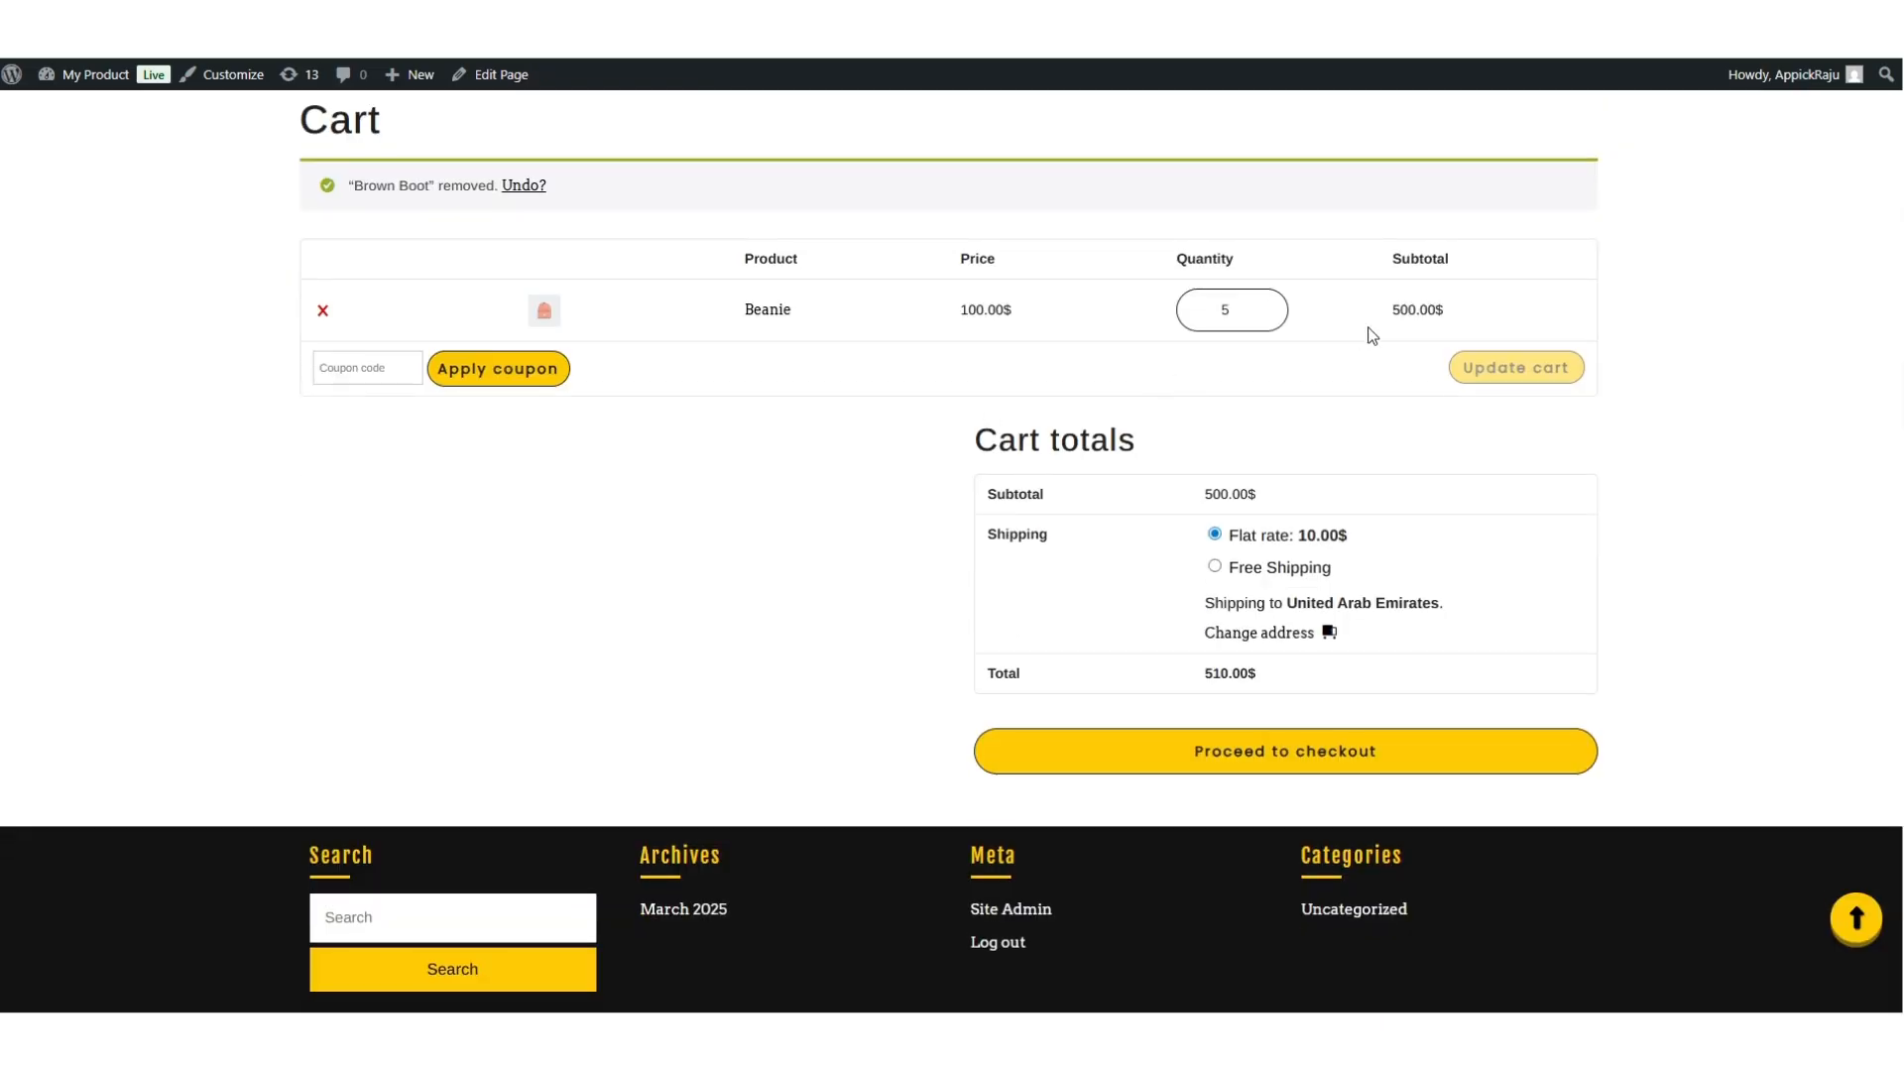
click(1216, 569)
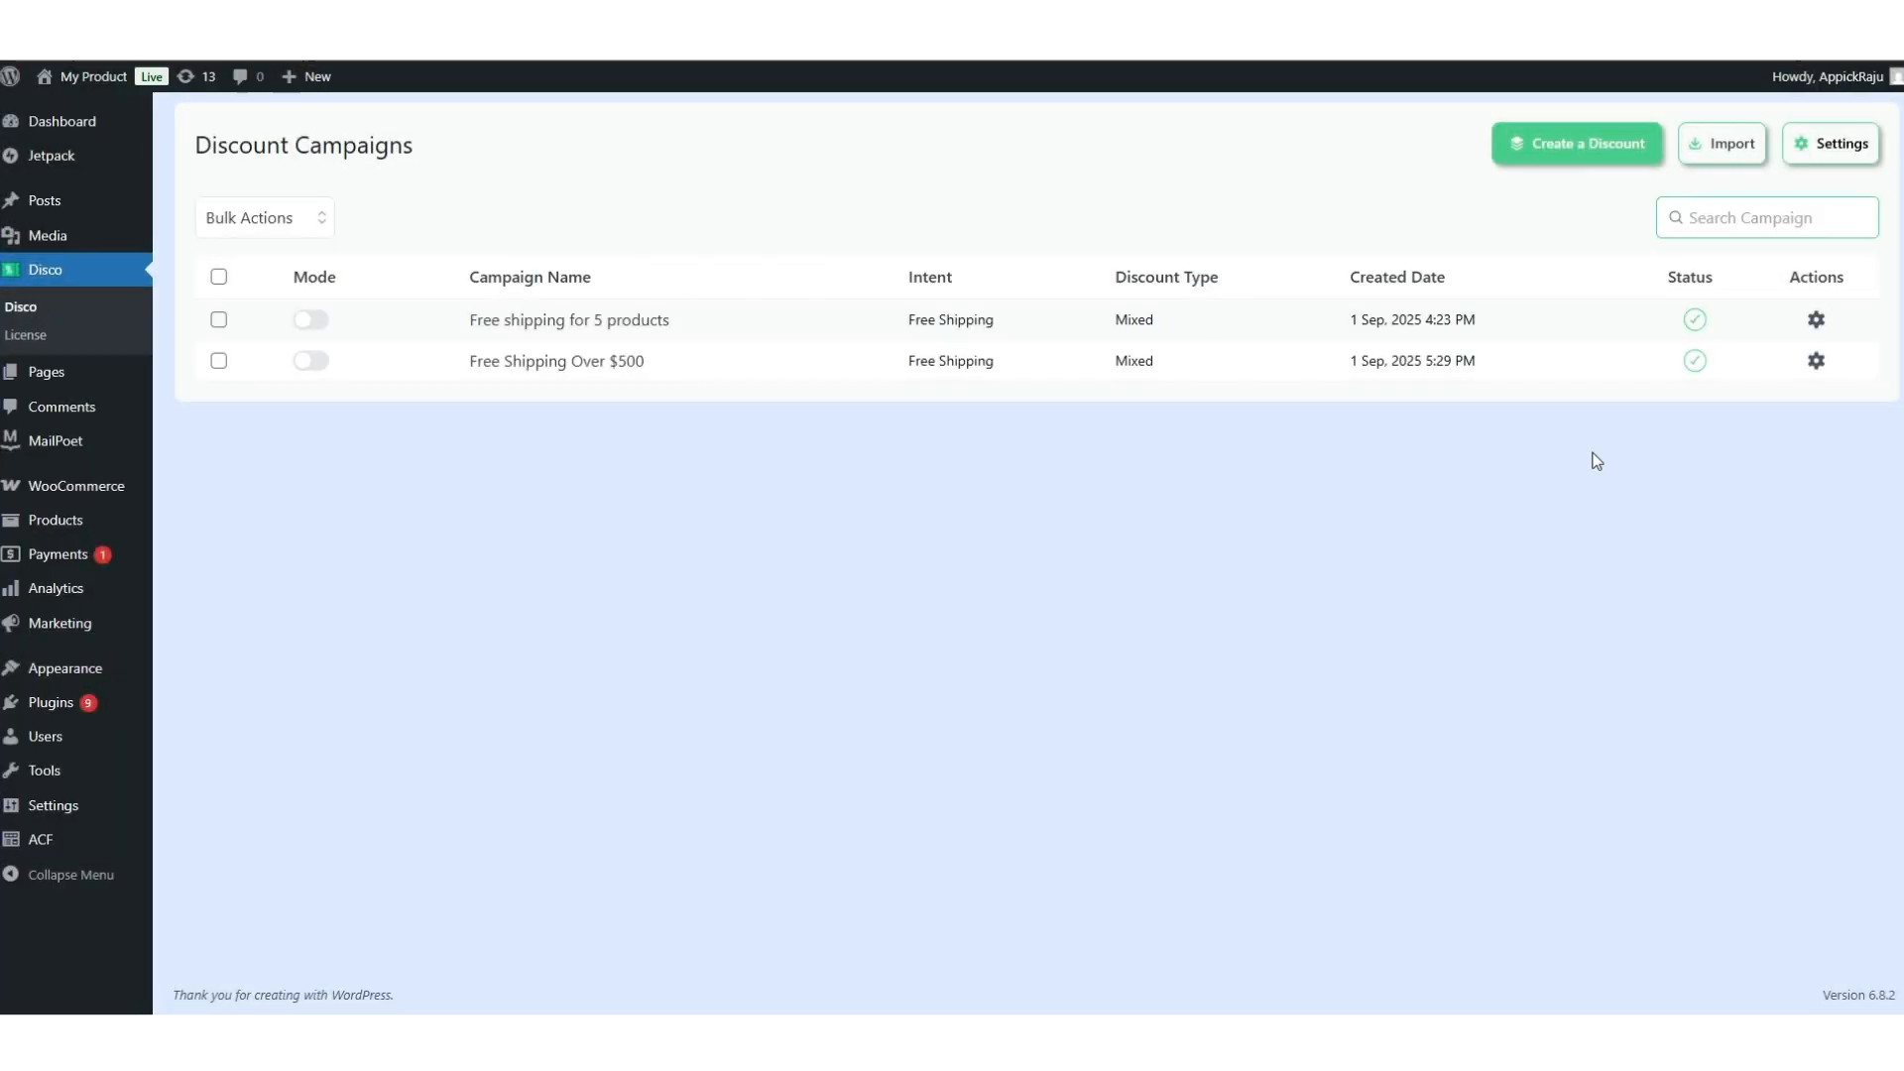
Create a Shipping campaign named 'Free Shipping for 5+ Items' applying to all products.
click(1567, 148)
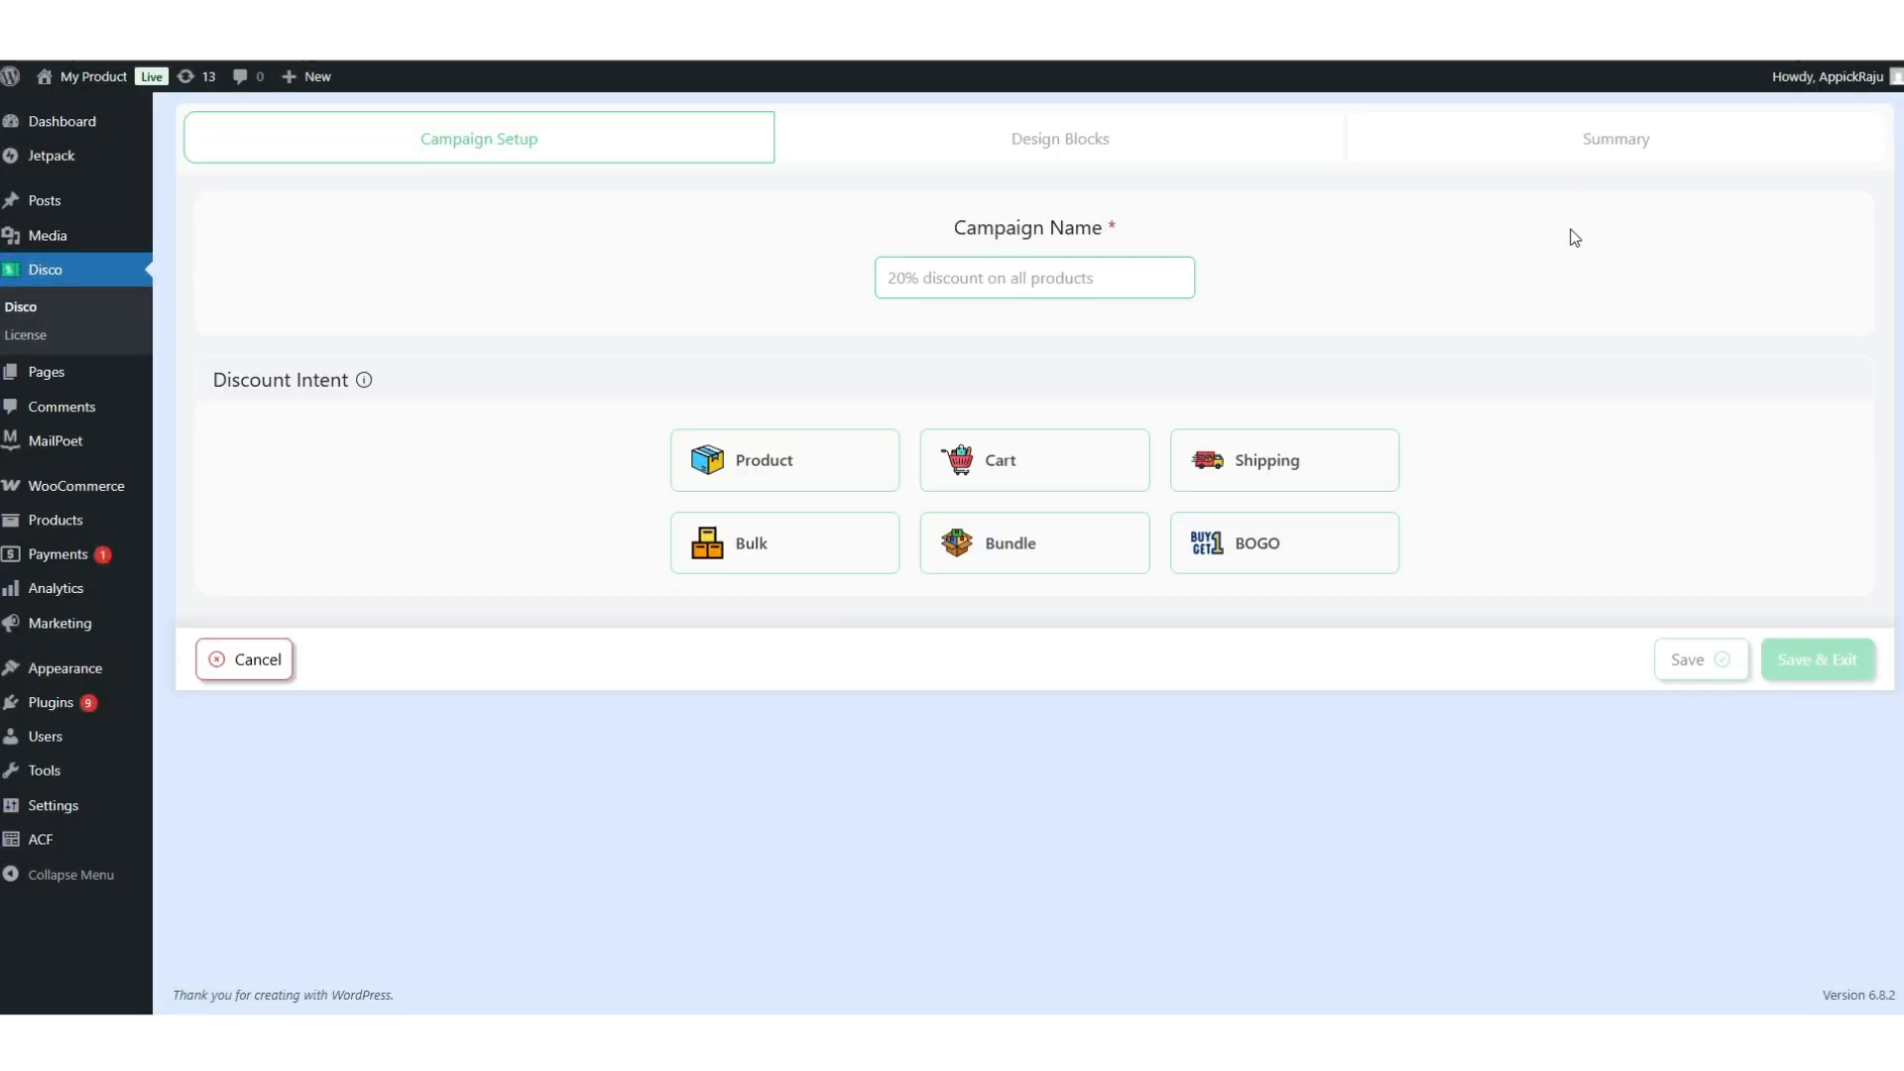
click(978, 279)
text(Free Shippin)
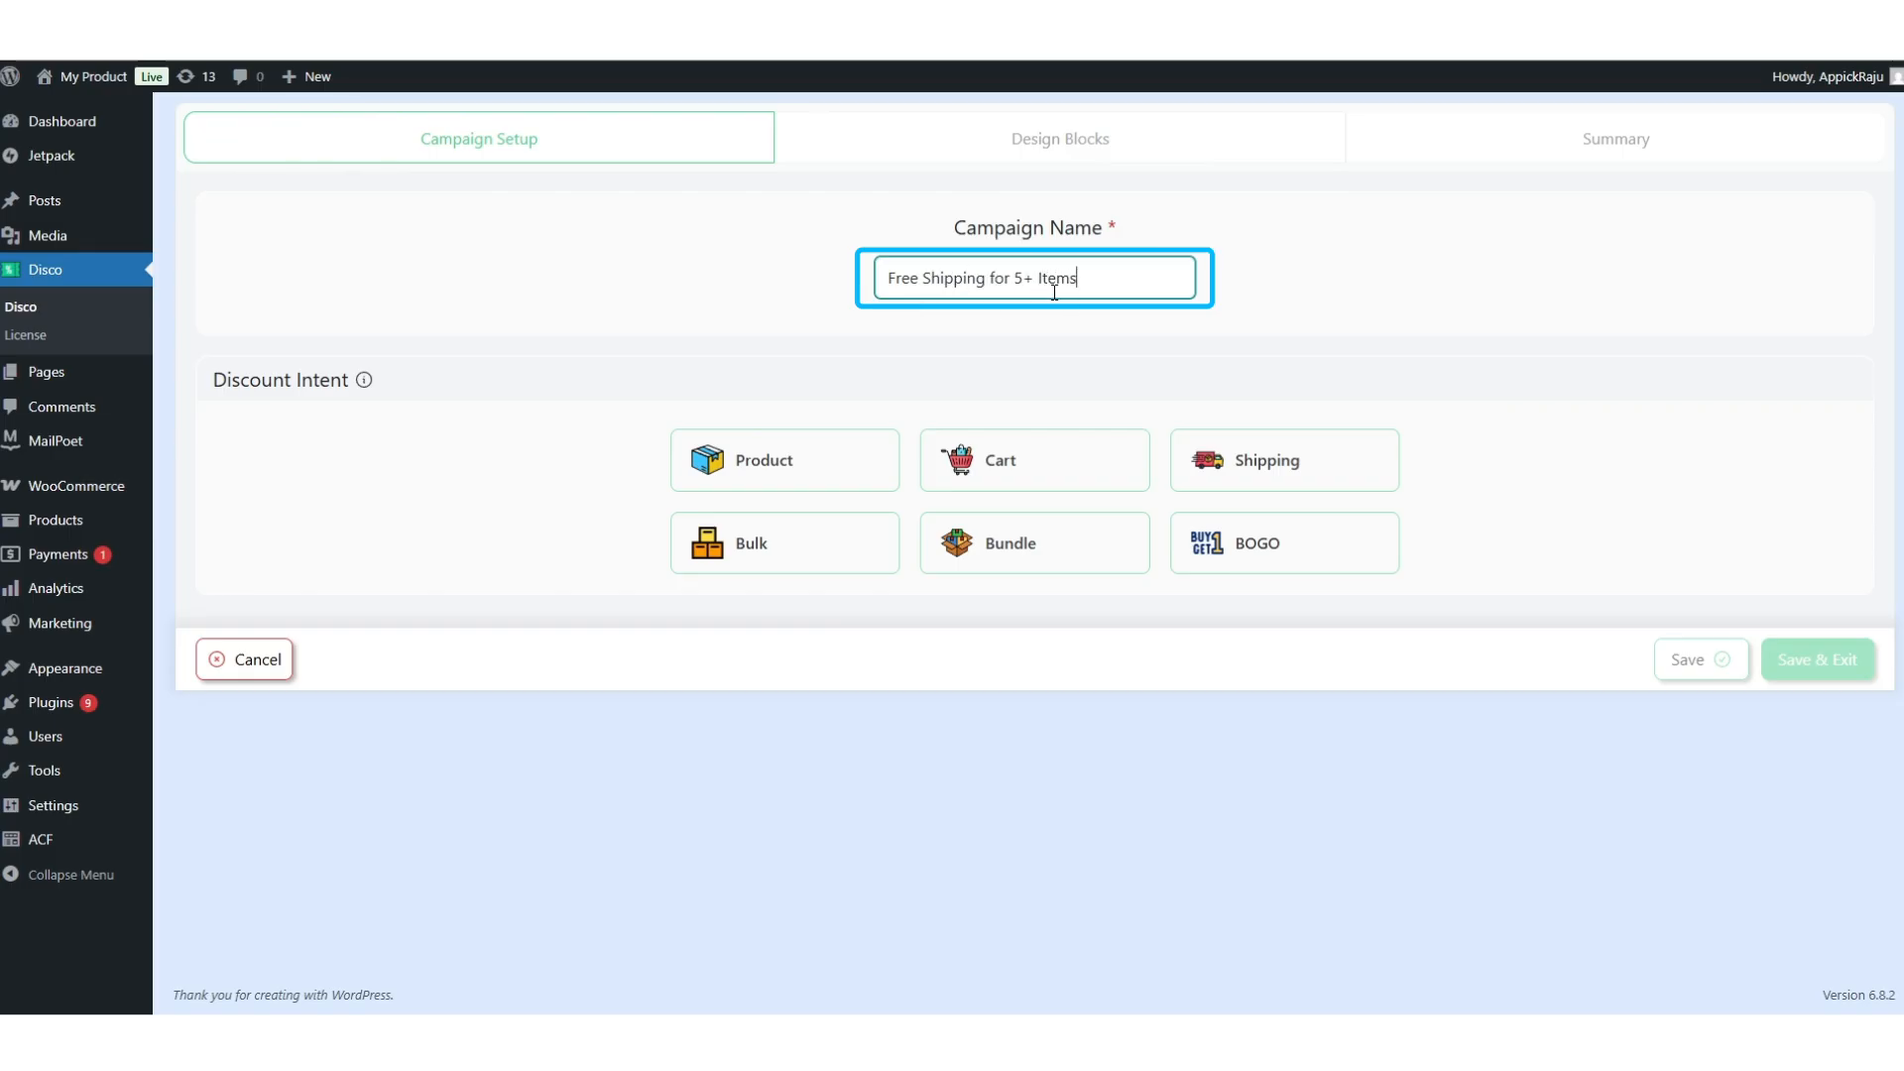
text(g for 5+ Items)
click(1256, 343)
click(1261, 466)
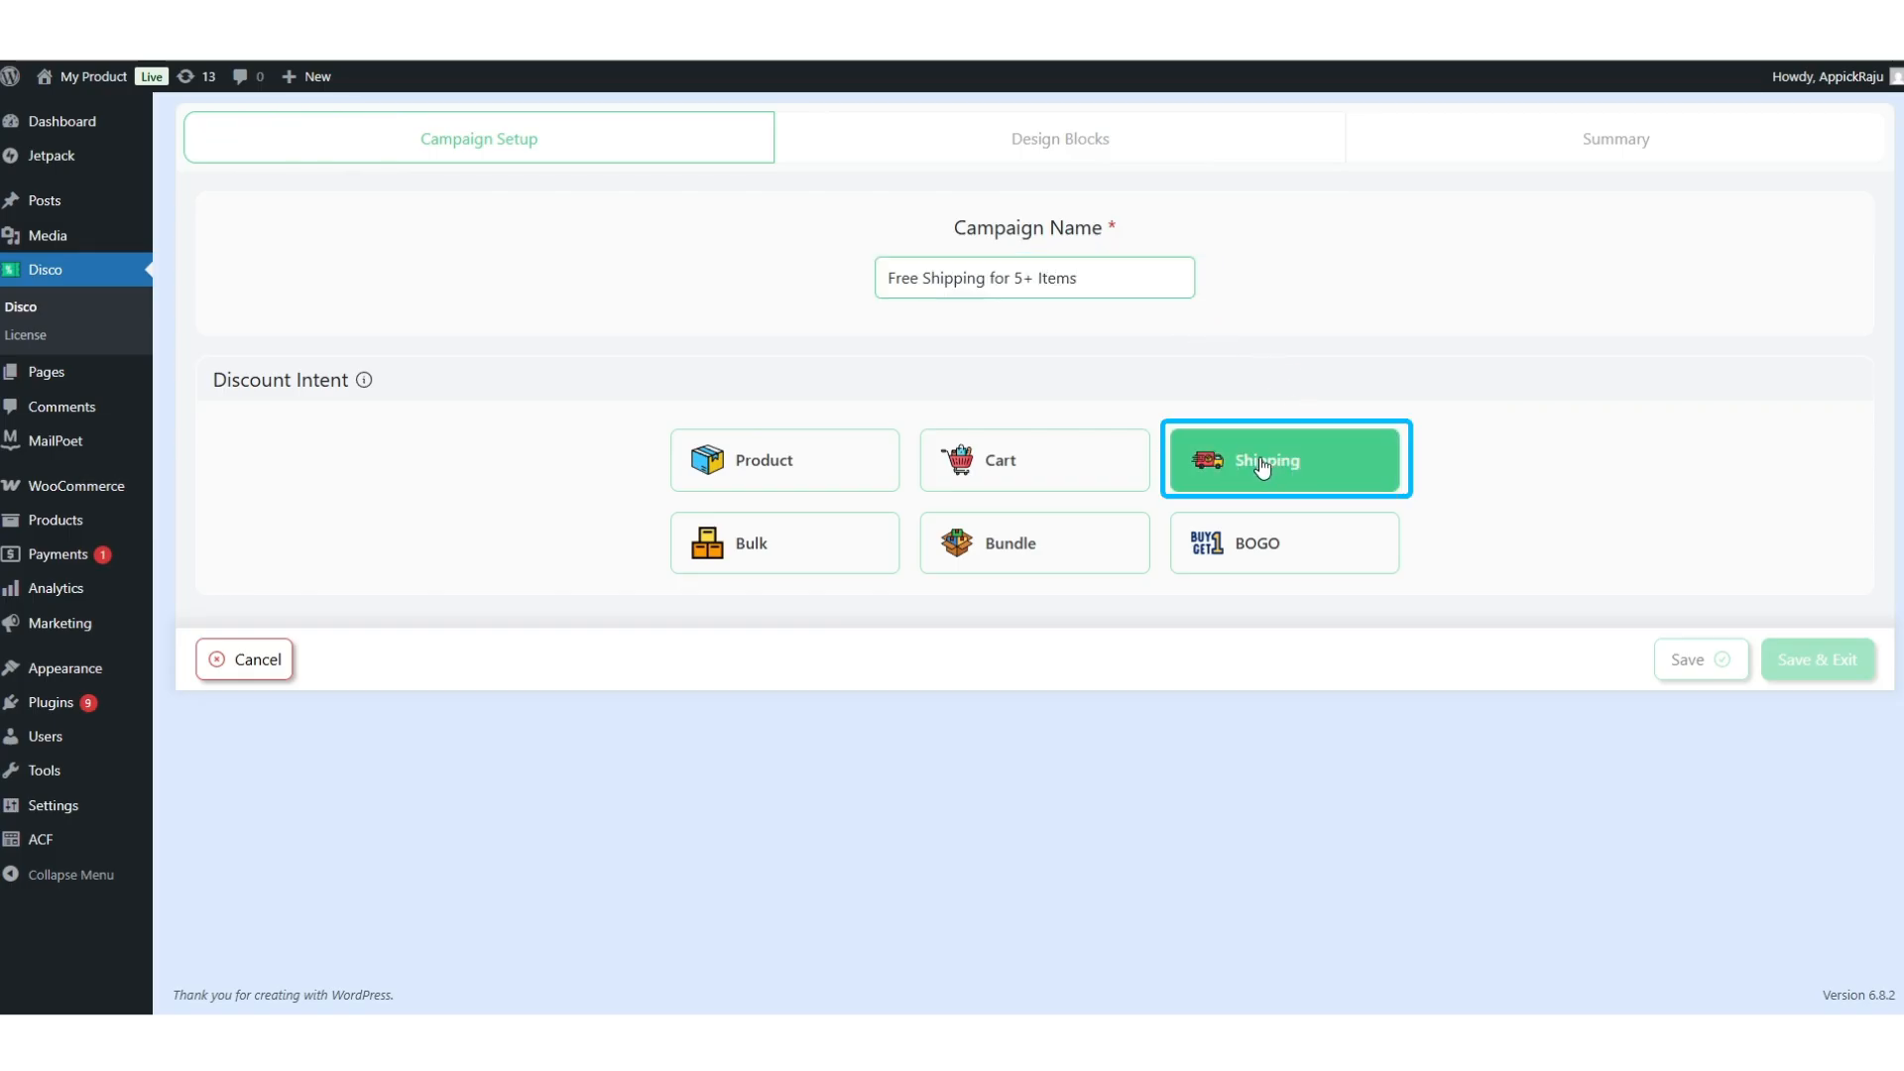
scroll(1261, 466, down, 3)
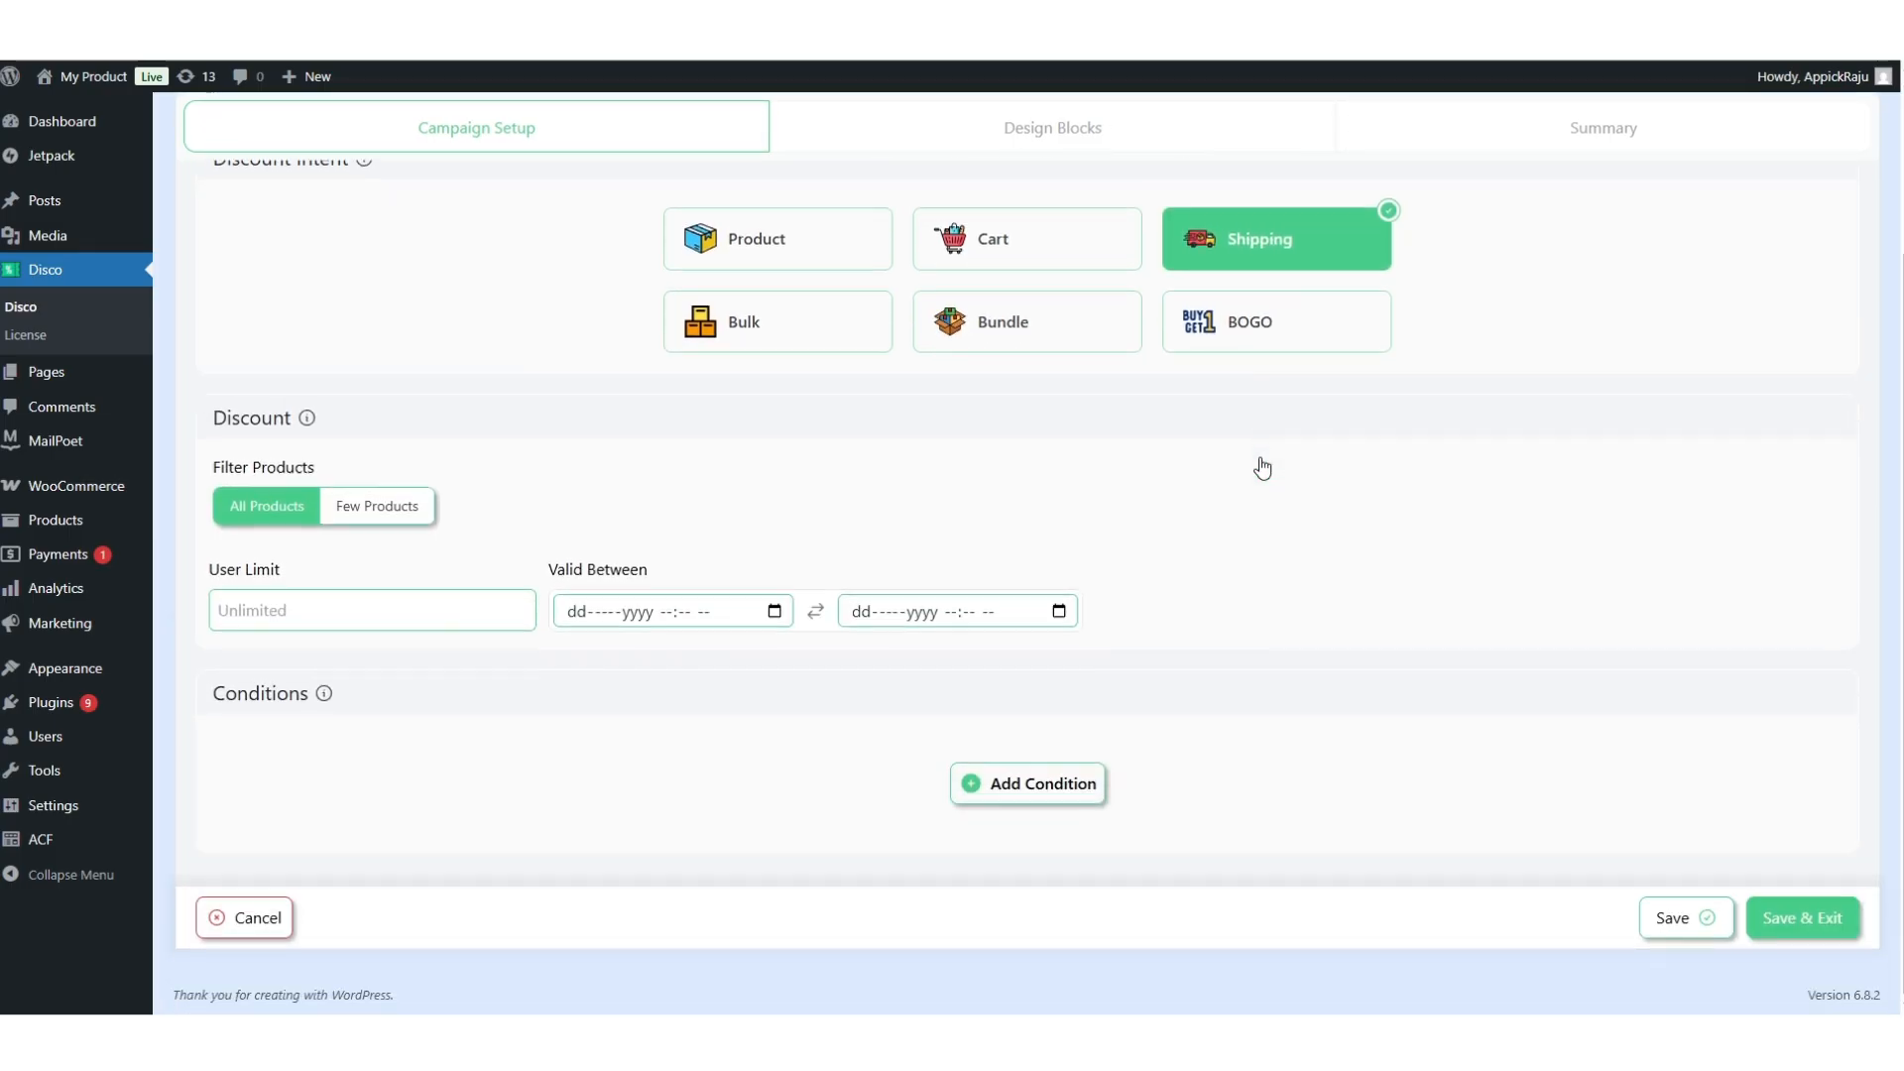
click(369, 524)
click(270, 514)
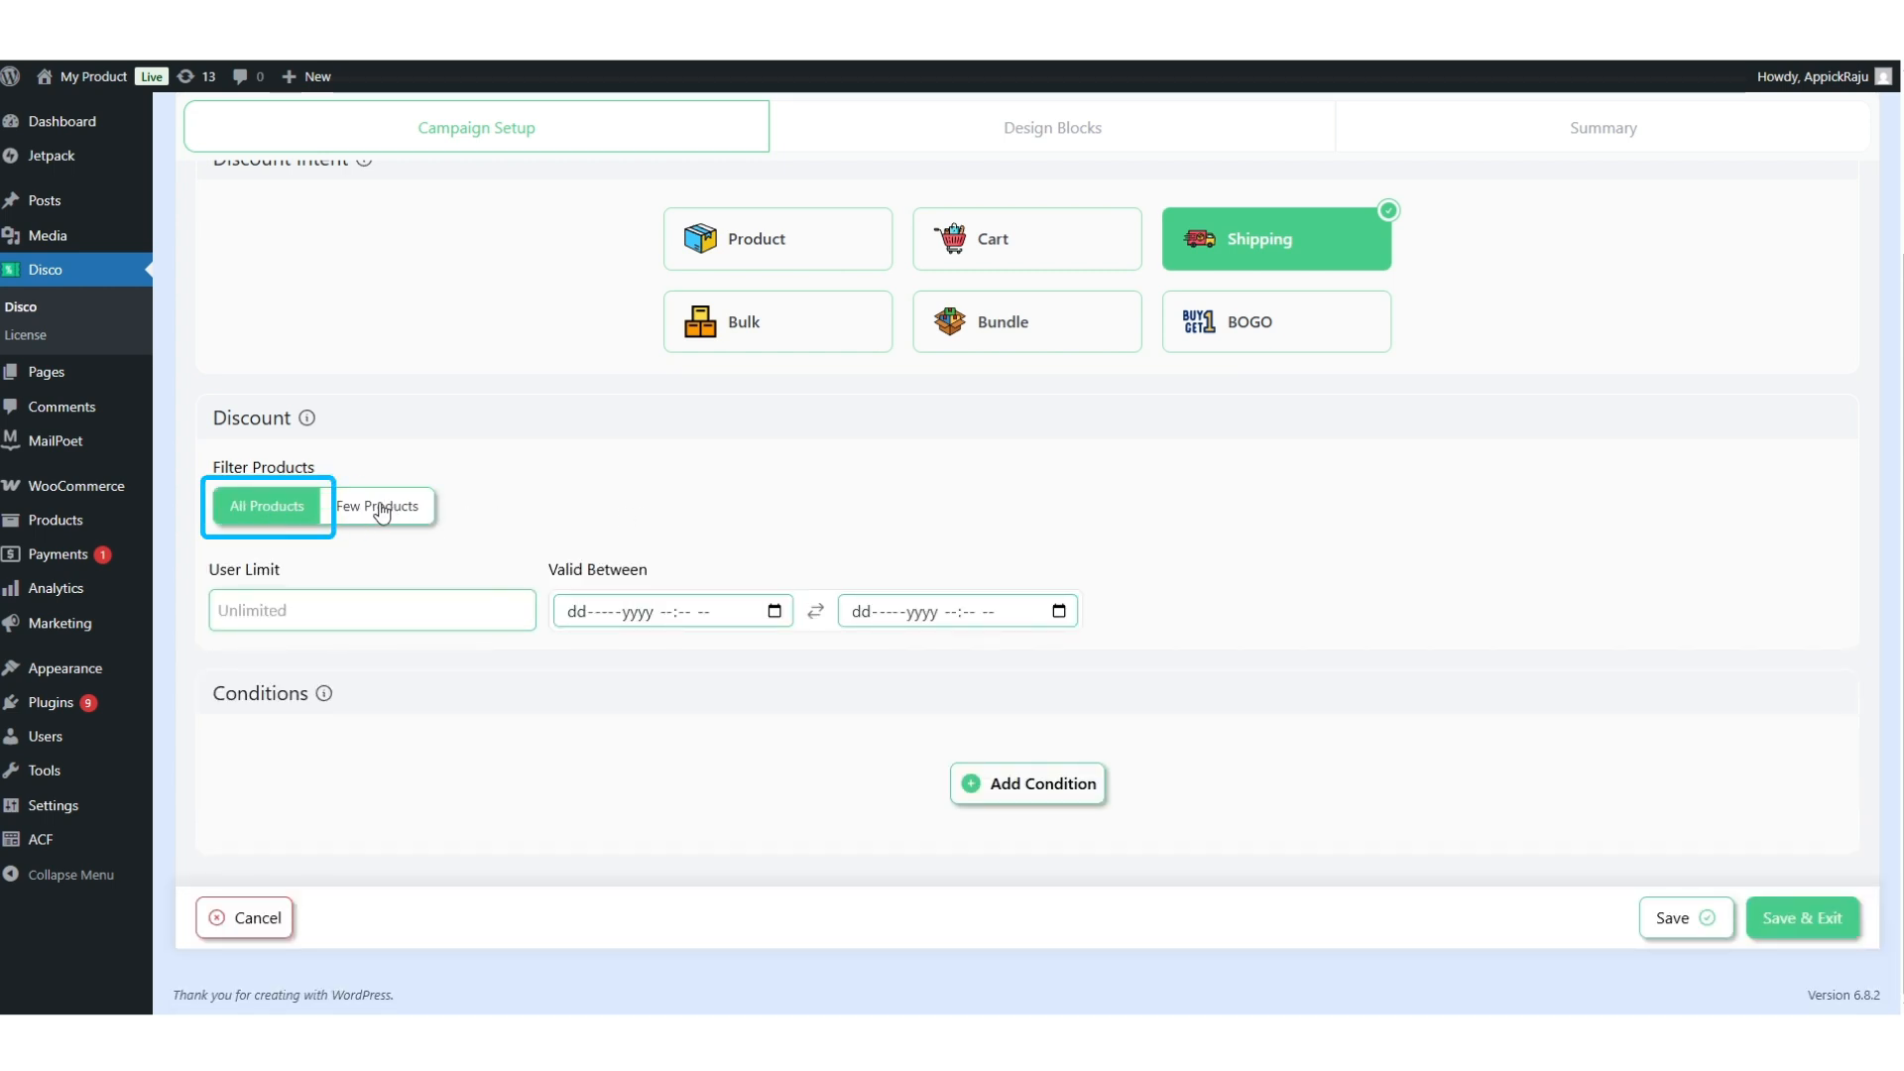
click(321, 610)
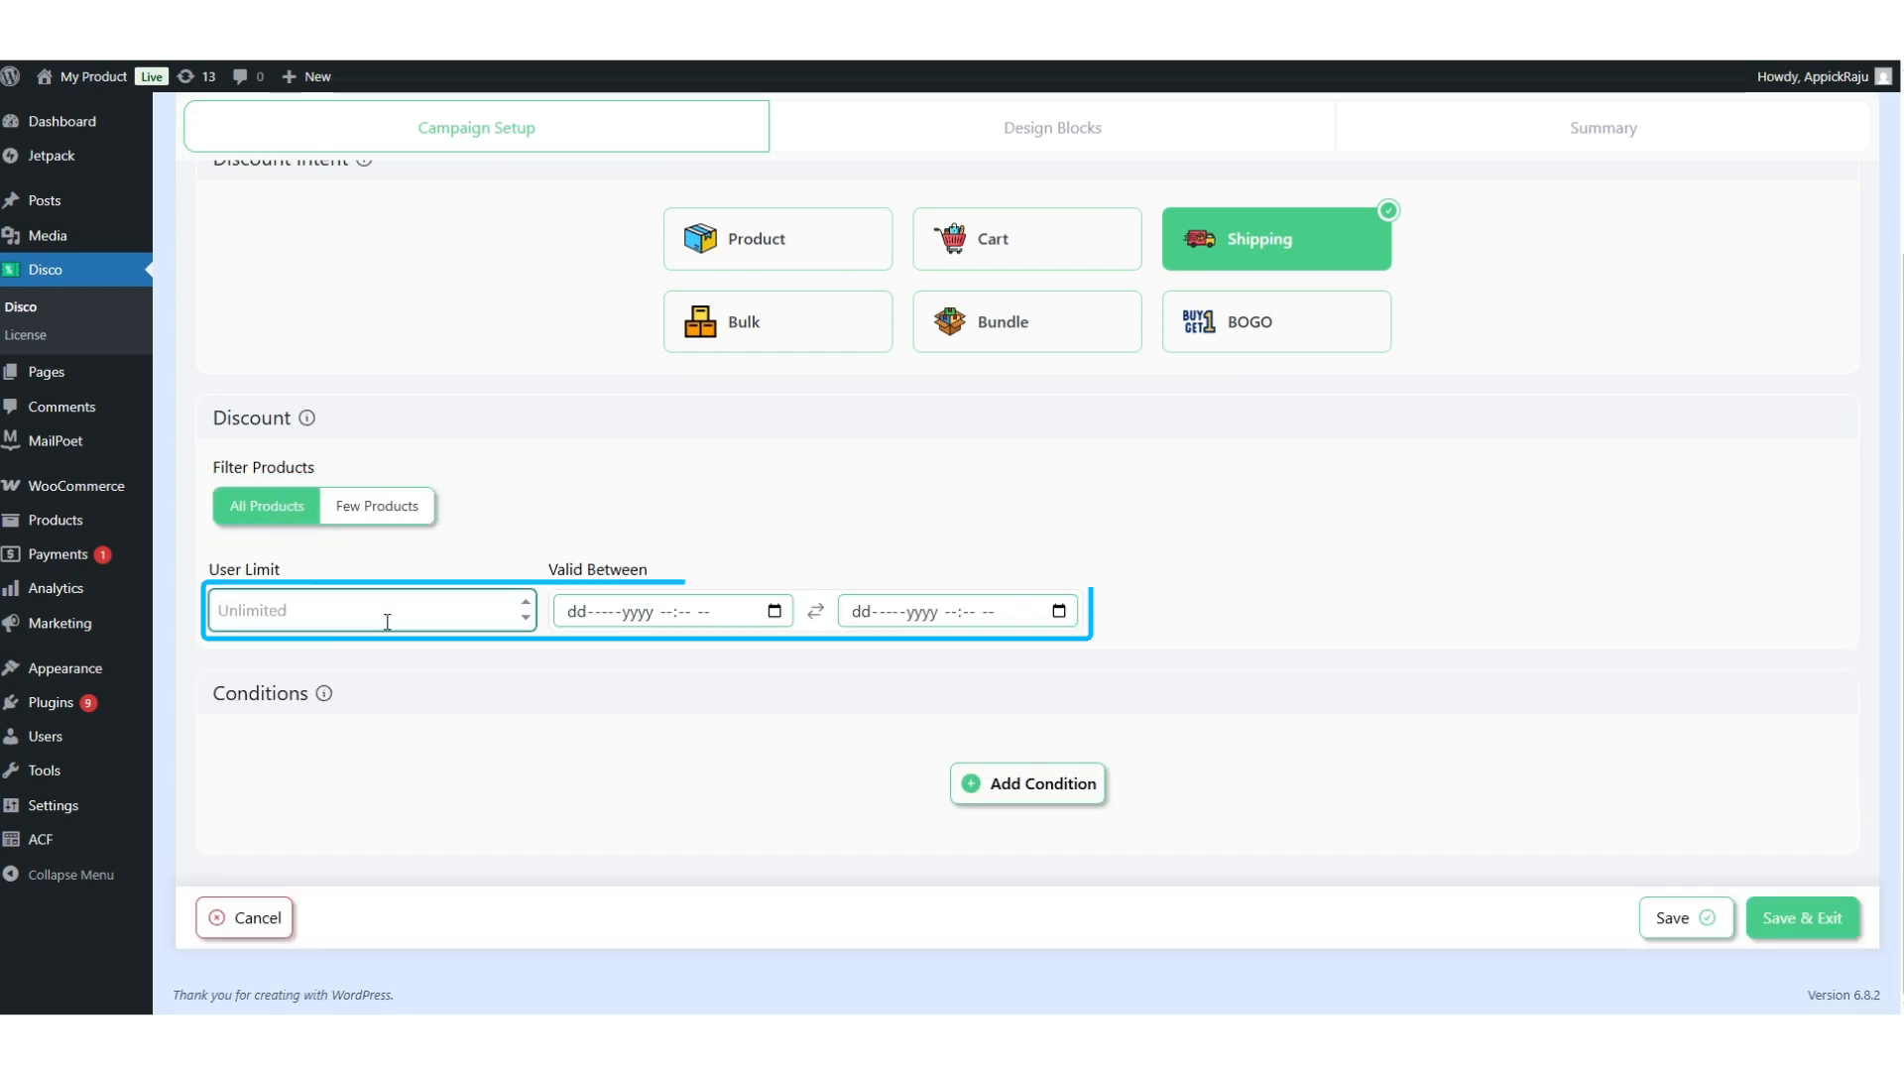
Add an Items Count (Entire Cart) Greater Than or Equal 5 condition and save.
click(957, 784)
click(596, 703)
scroll(436, 843, down, 10)
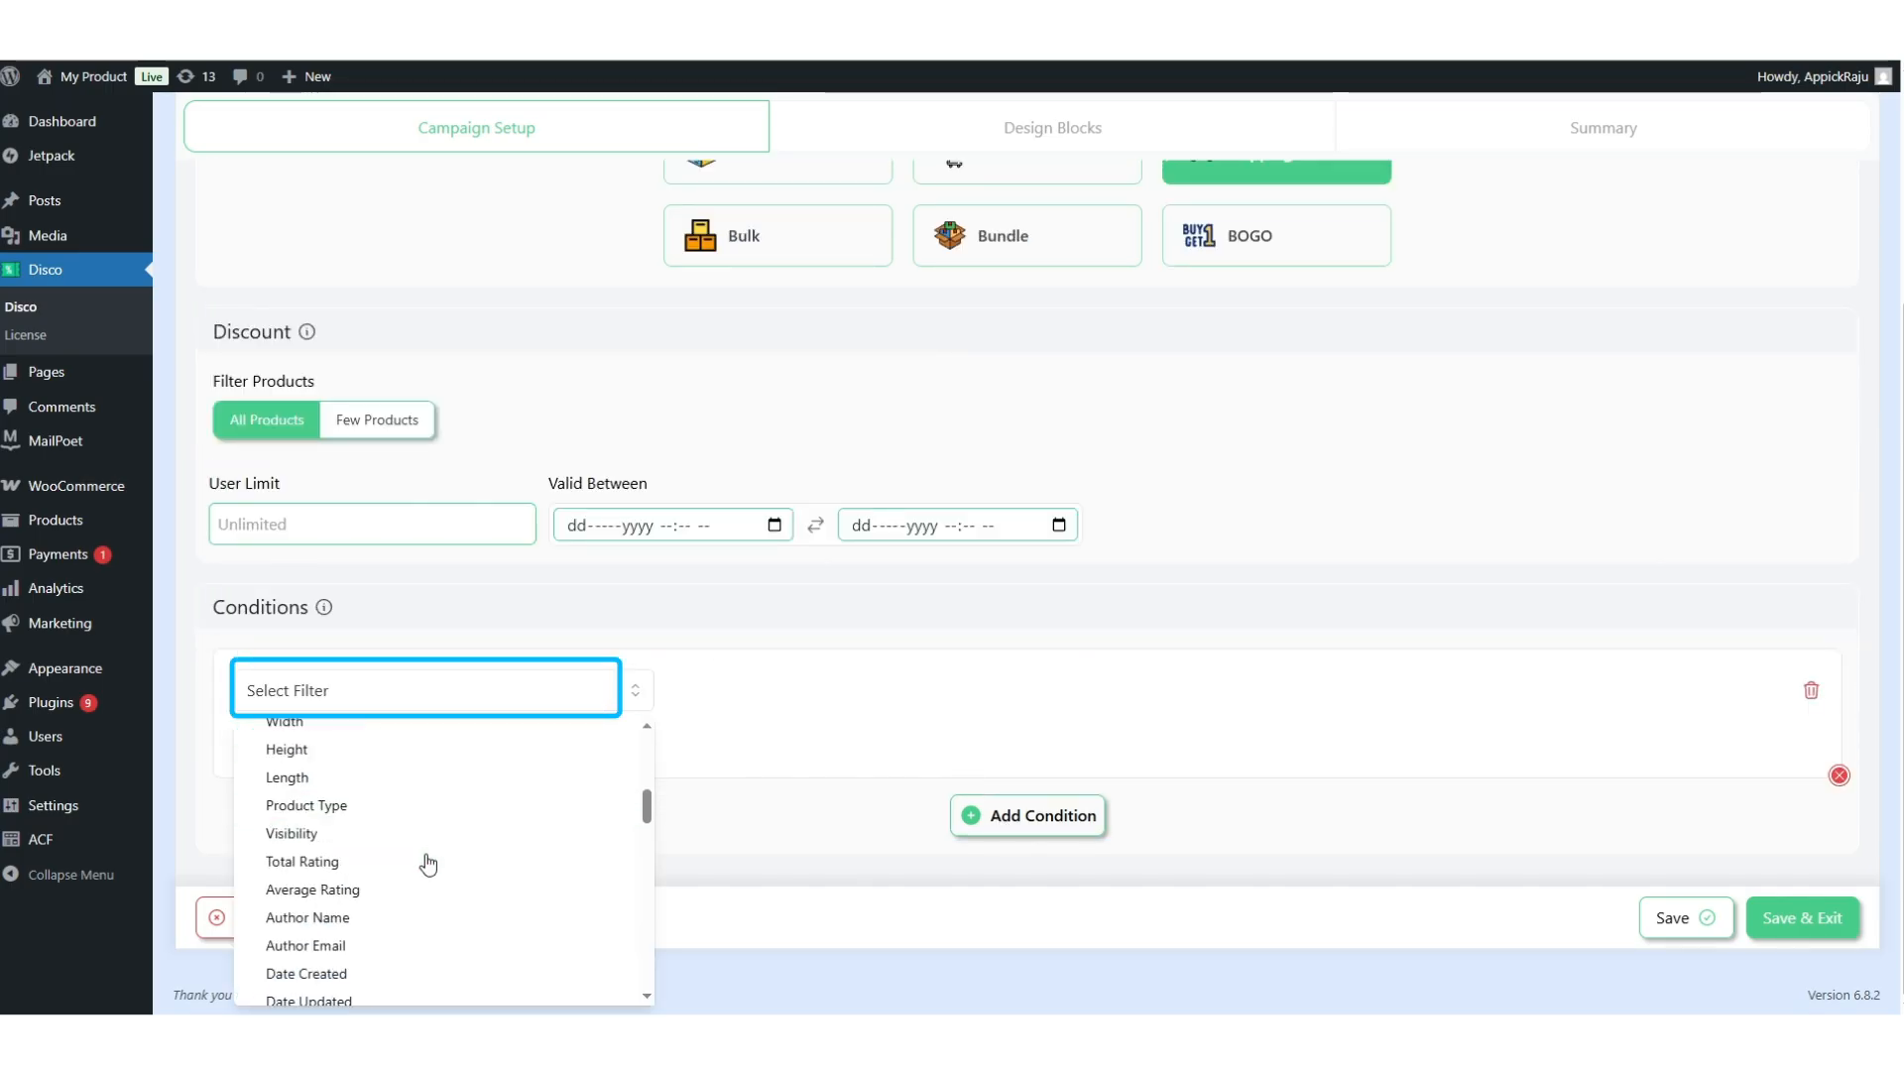
scroll(424, 865, down, 3)
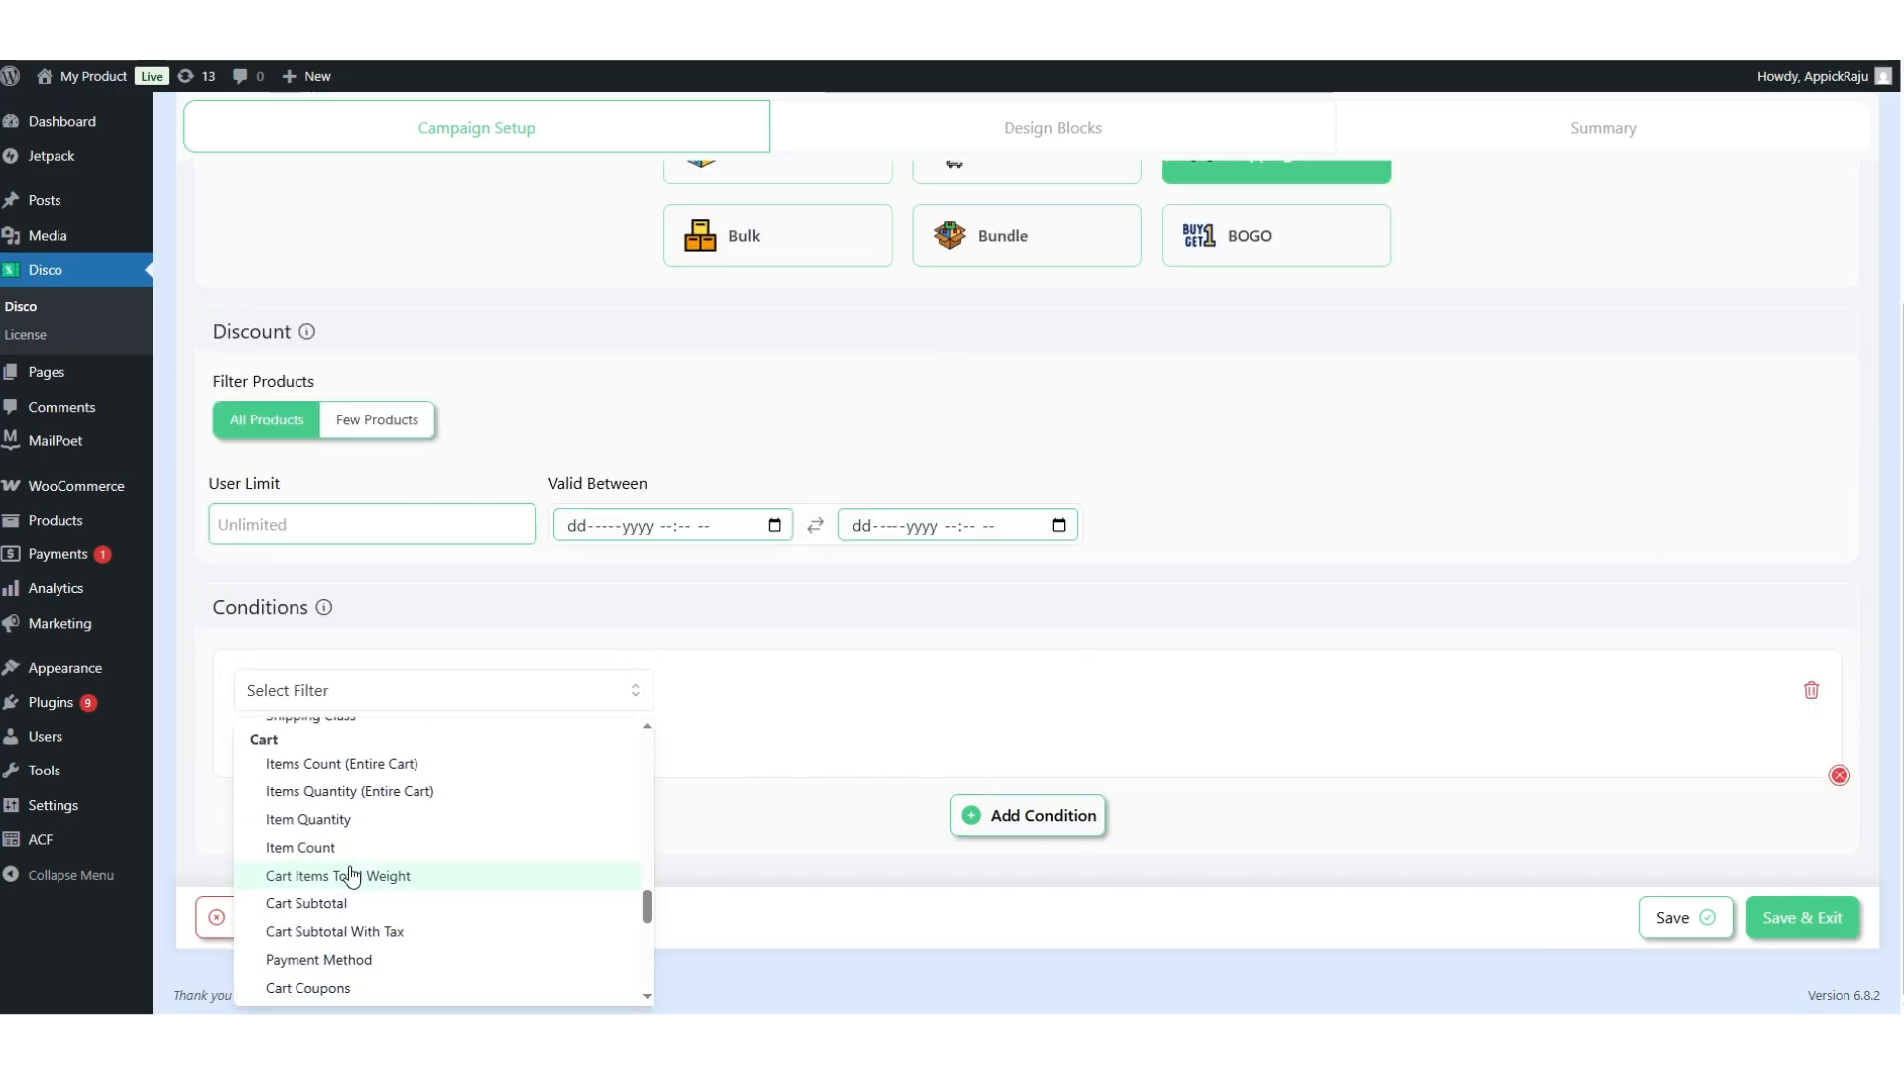
click(403, 768)
click(844, 698)
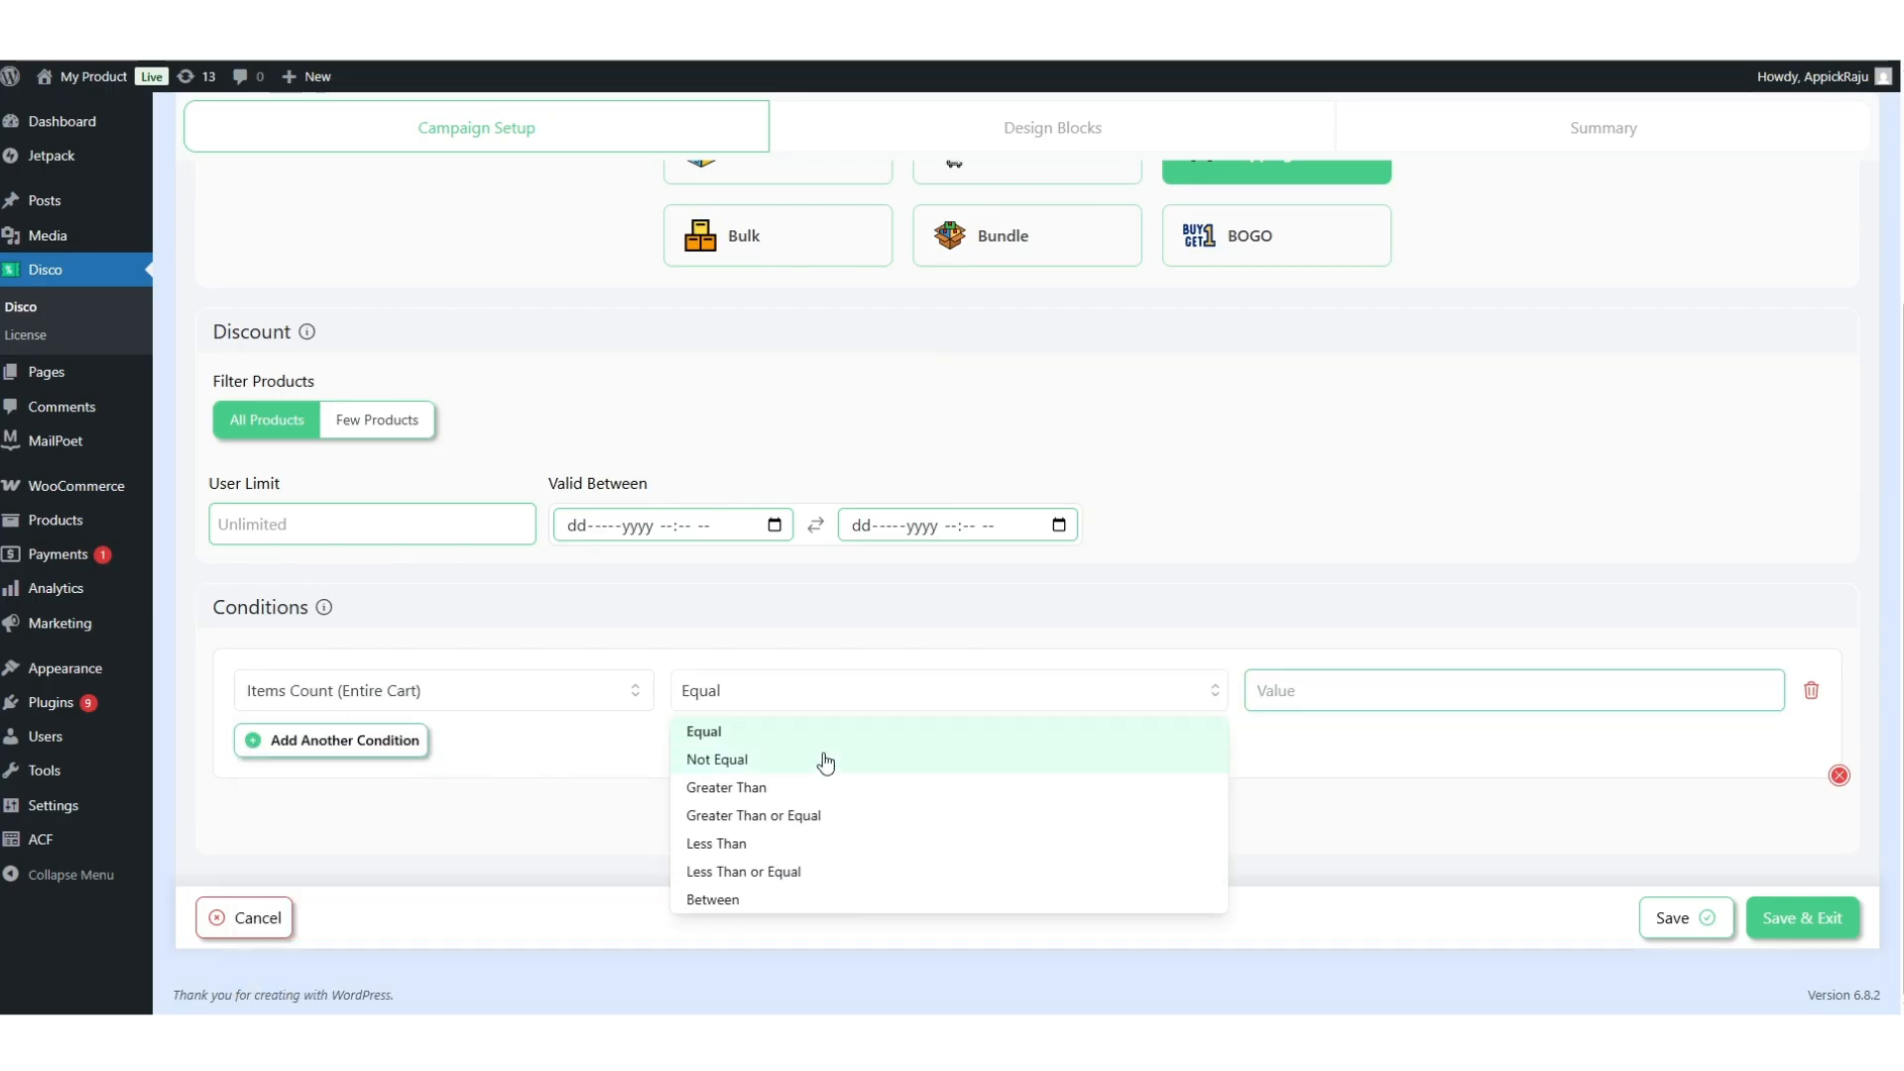
click(788, 827)
click(1326, 689)
text(5)
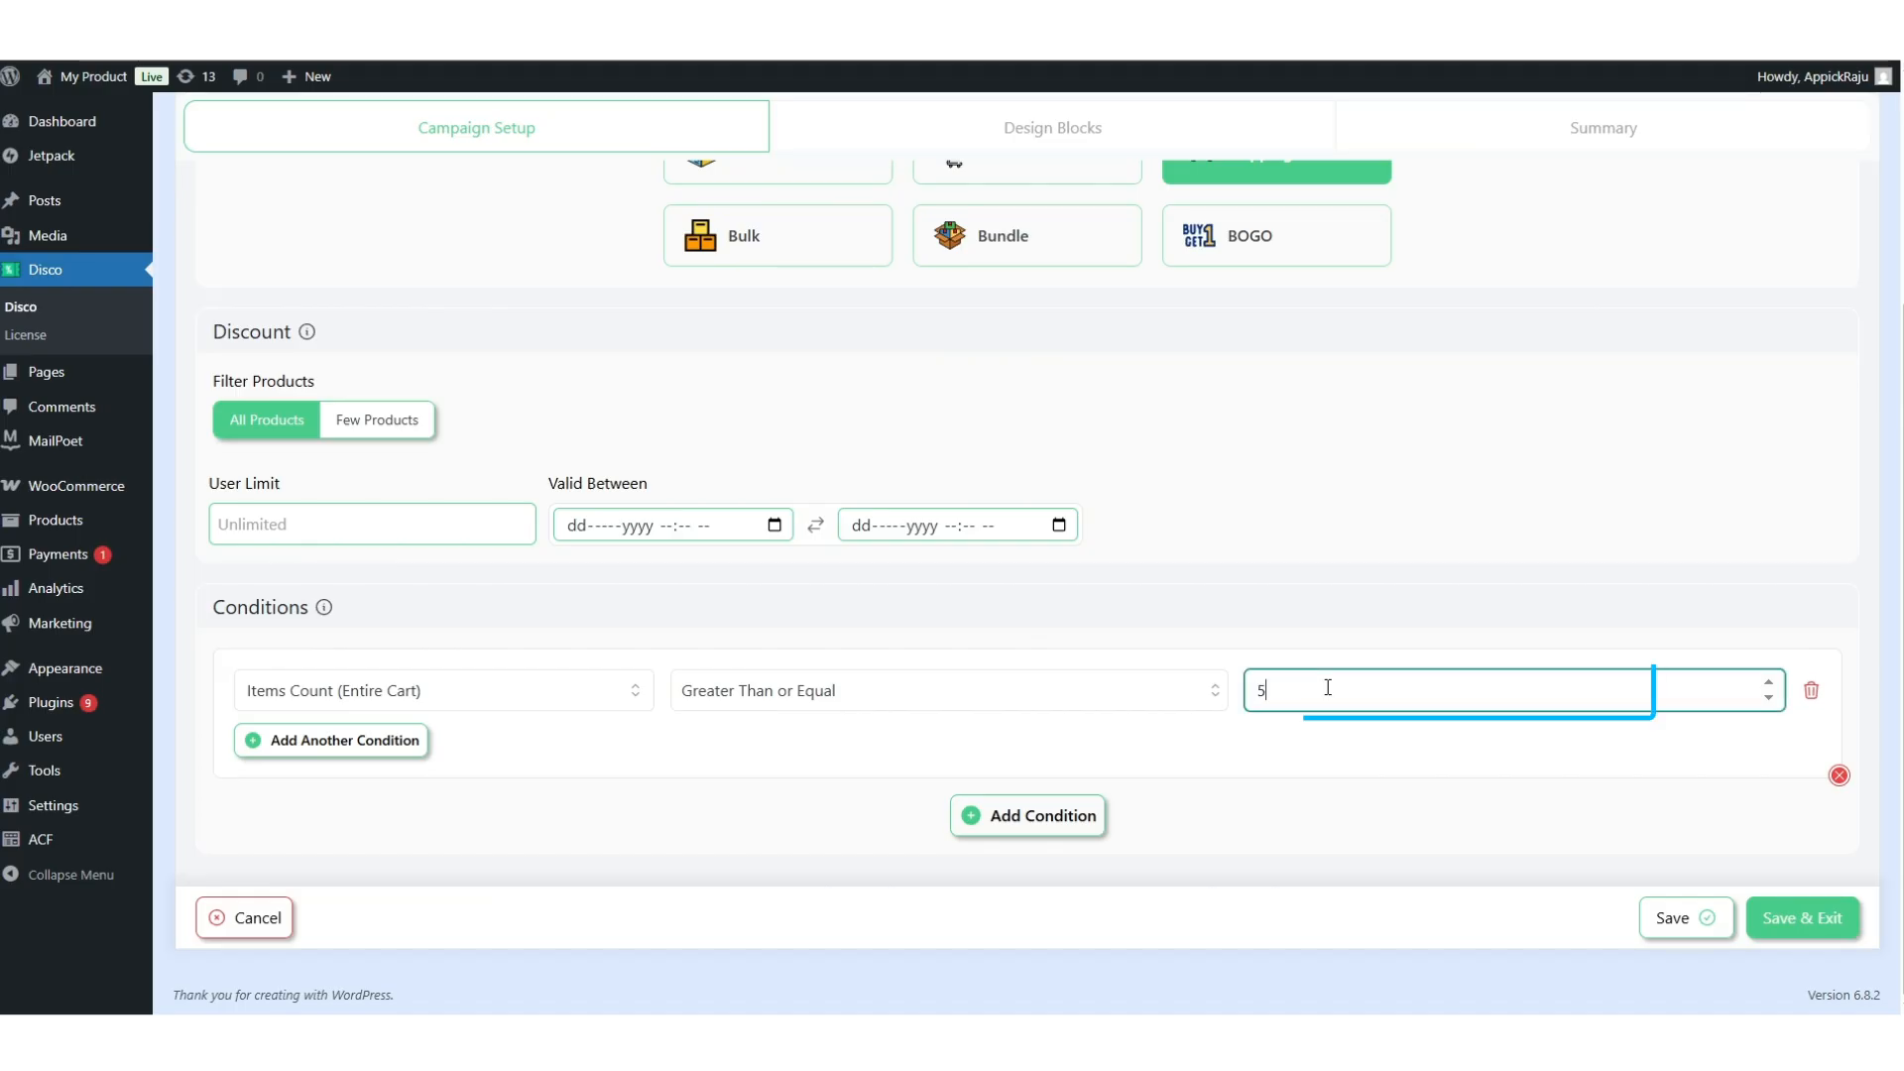
click(1792, 918)
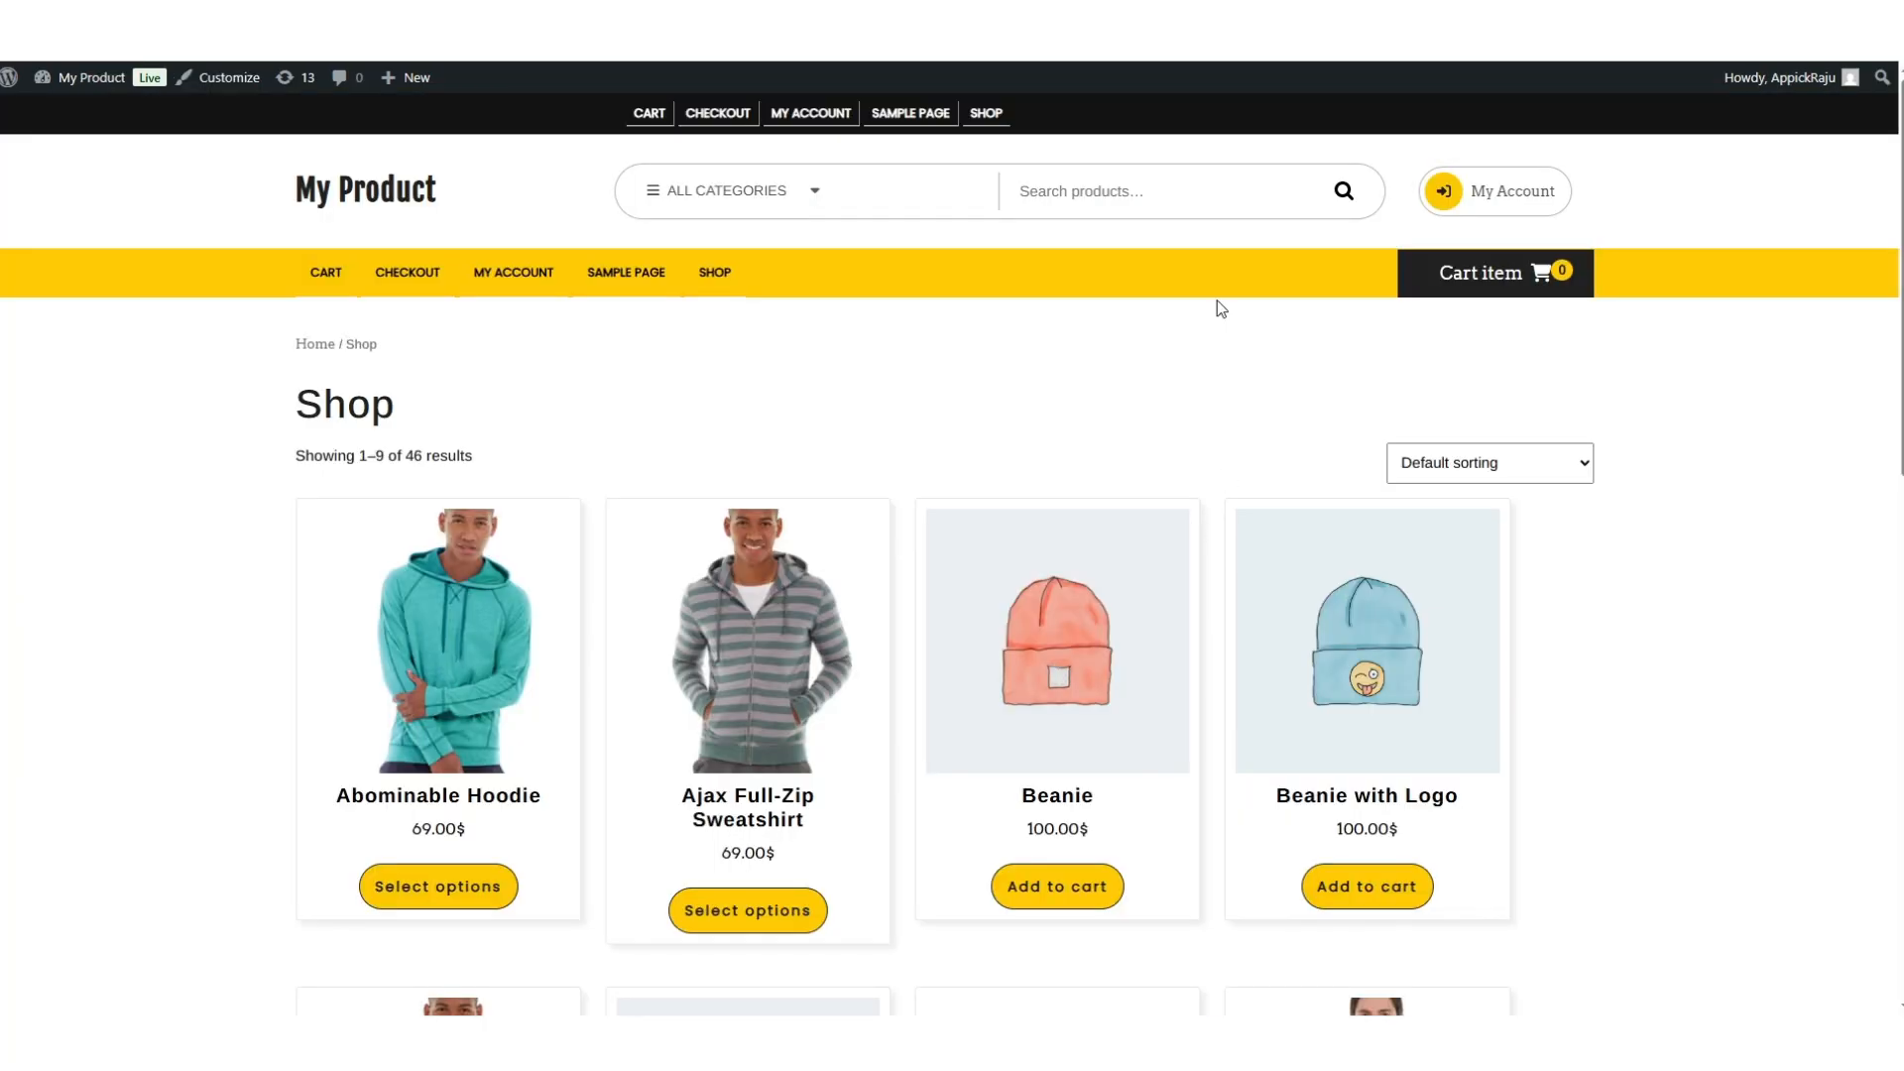
Add Beanie, Beanie with Logo, Belt, Brown Boot and Cap, then select Free Shipping (466.00$).
scroll(1220, 305, down, 4)
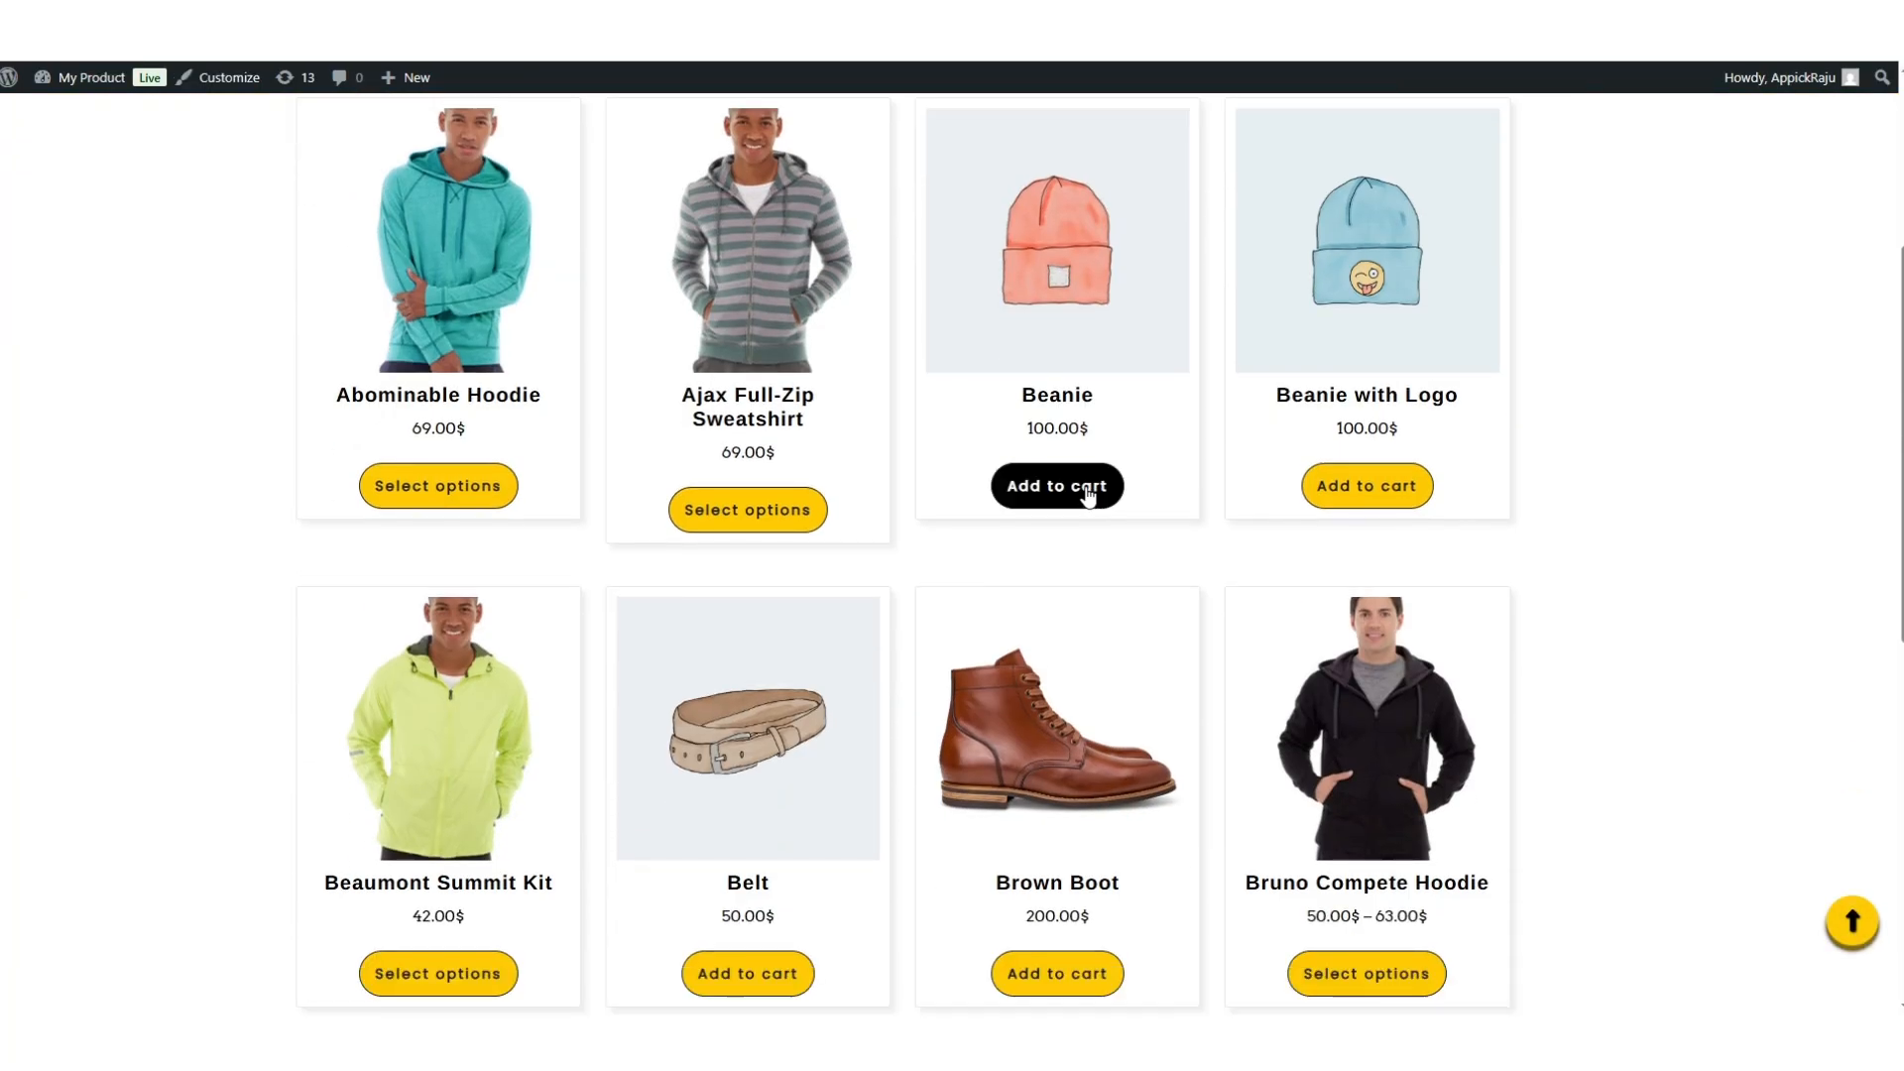
click(1091, 488)
click(1300, 486)
scroll(664, 668, down, 2)
click(754, 806)
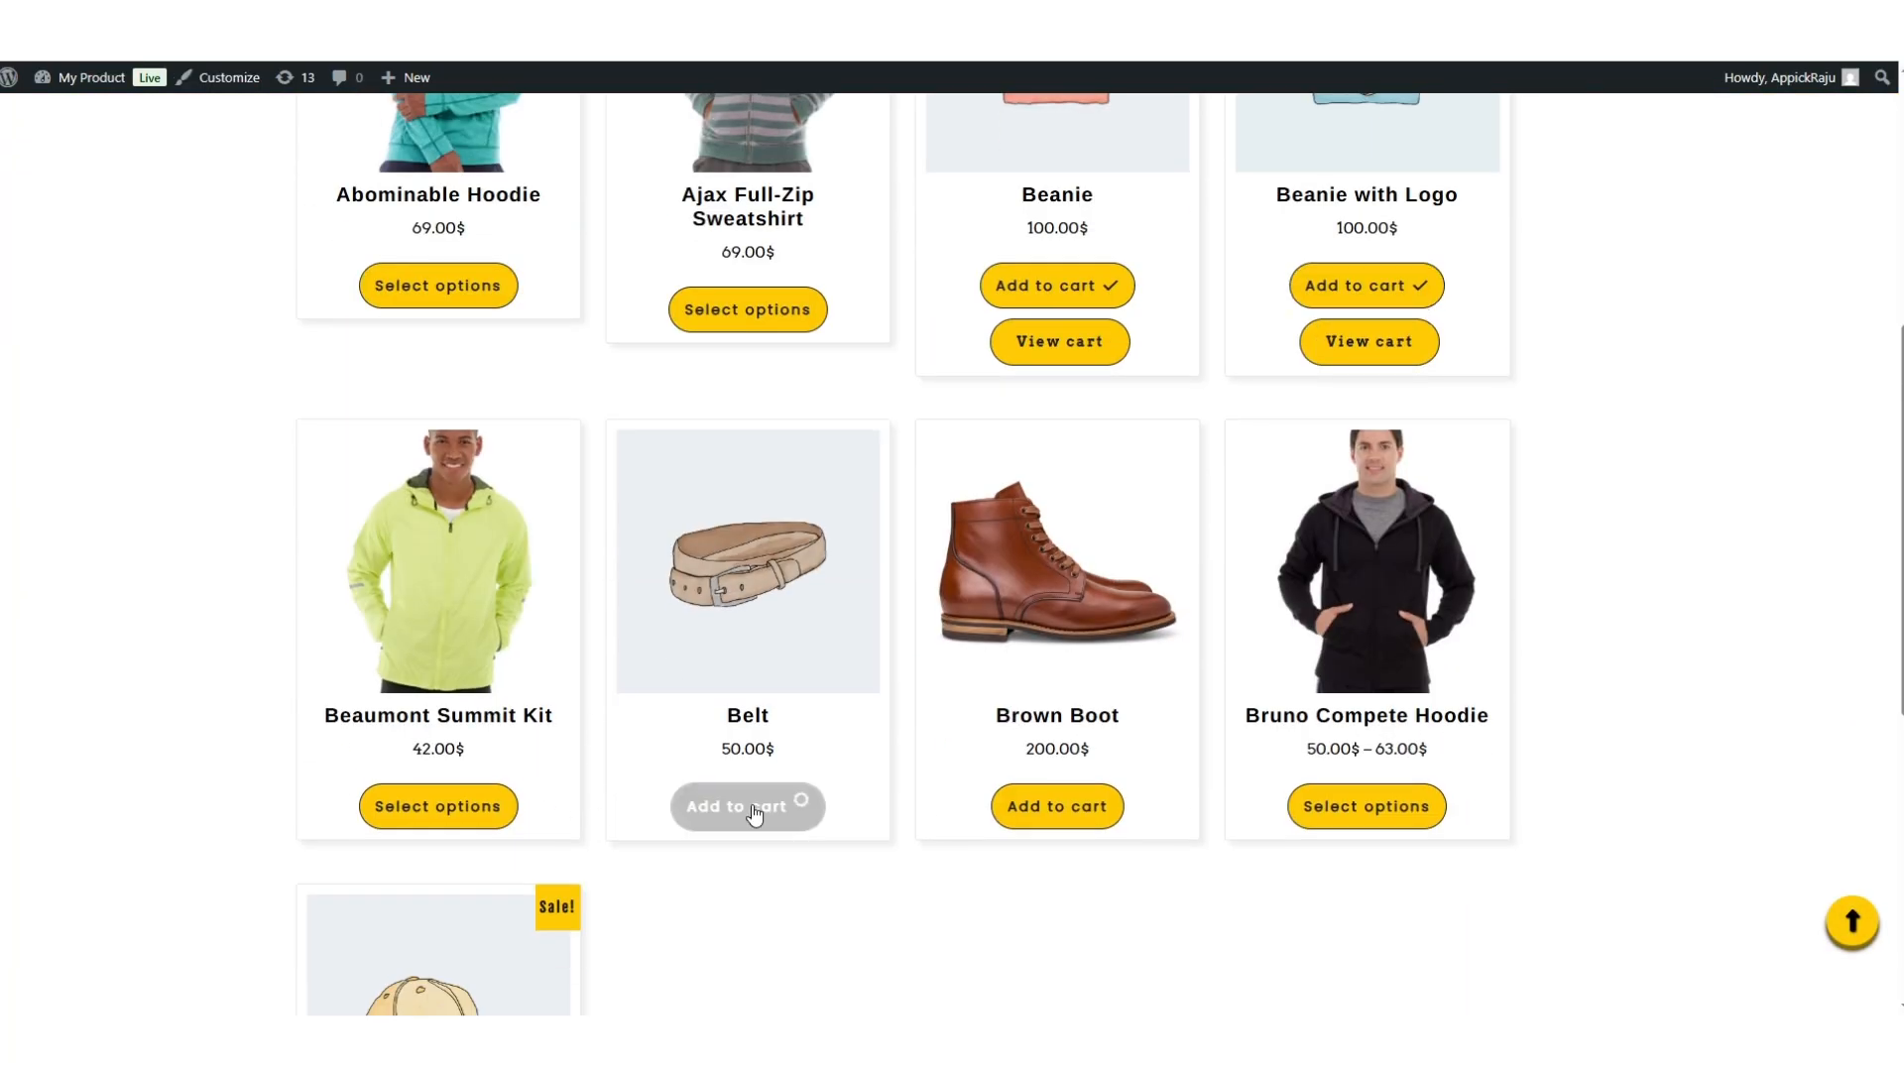
click(1071, 808)
scroll(552, 791, down, 5)
click(426, 830)
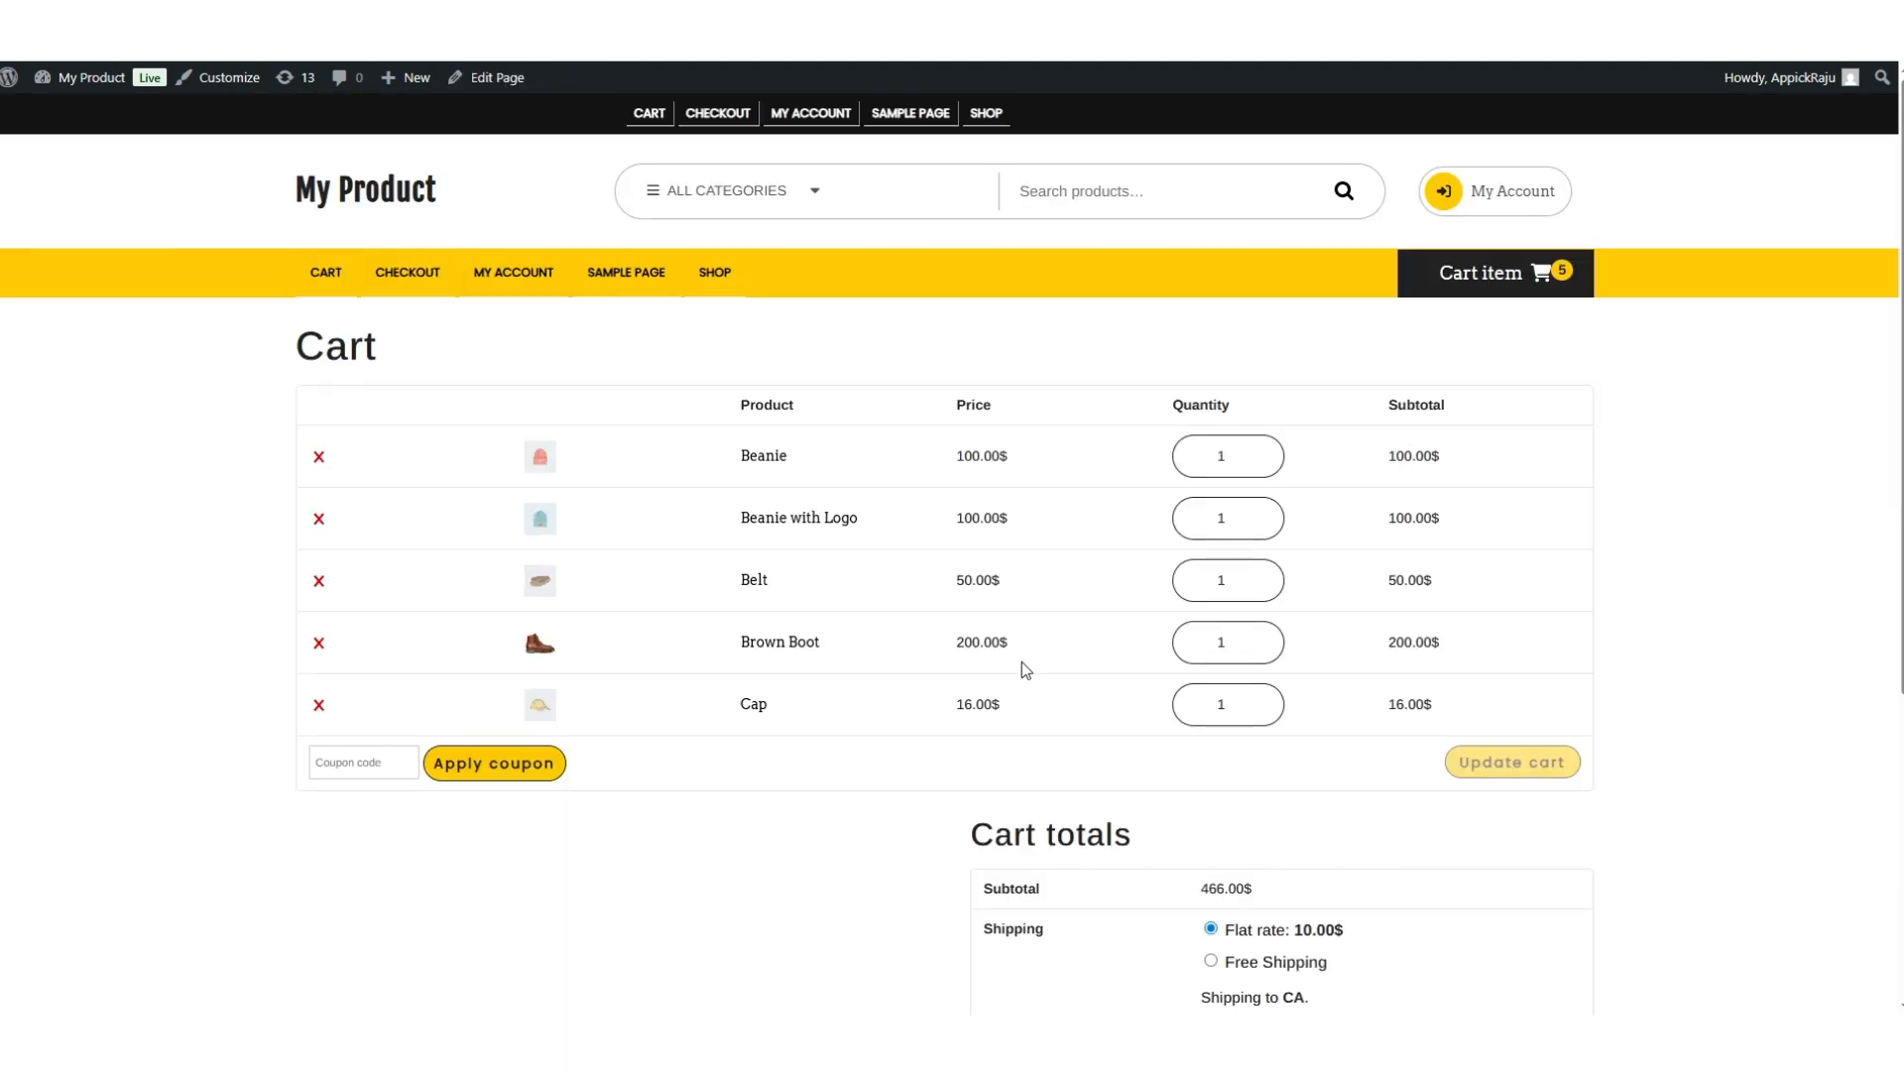
scroll(1022, 663, down, 2)
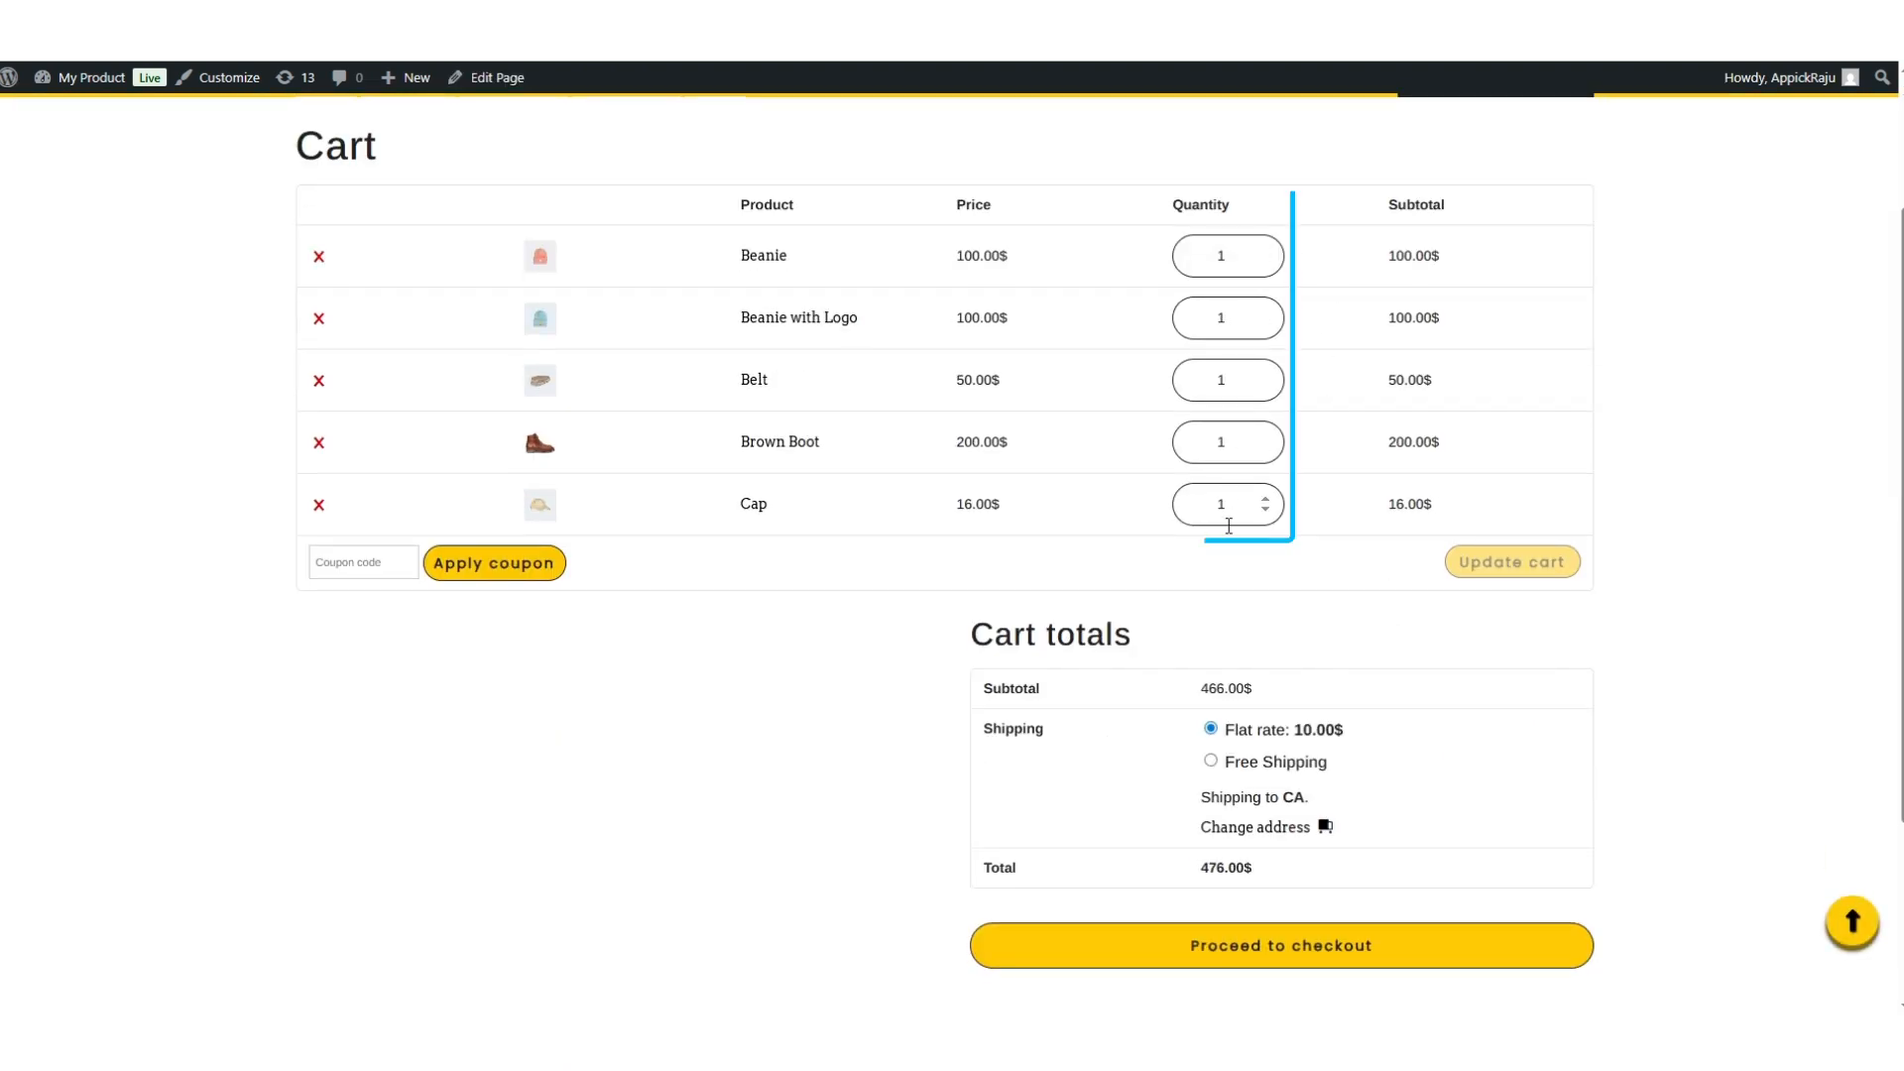
click(1212, 760)
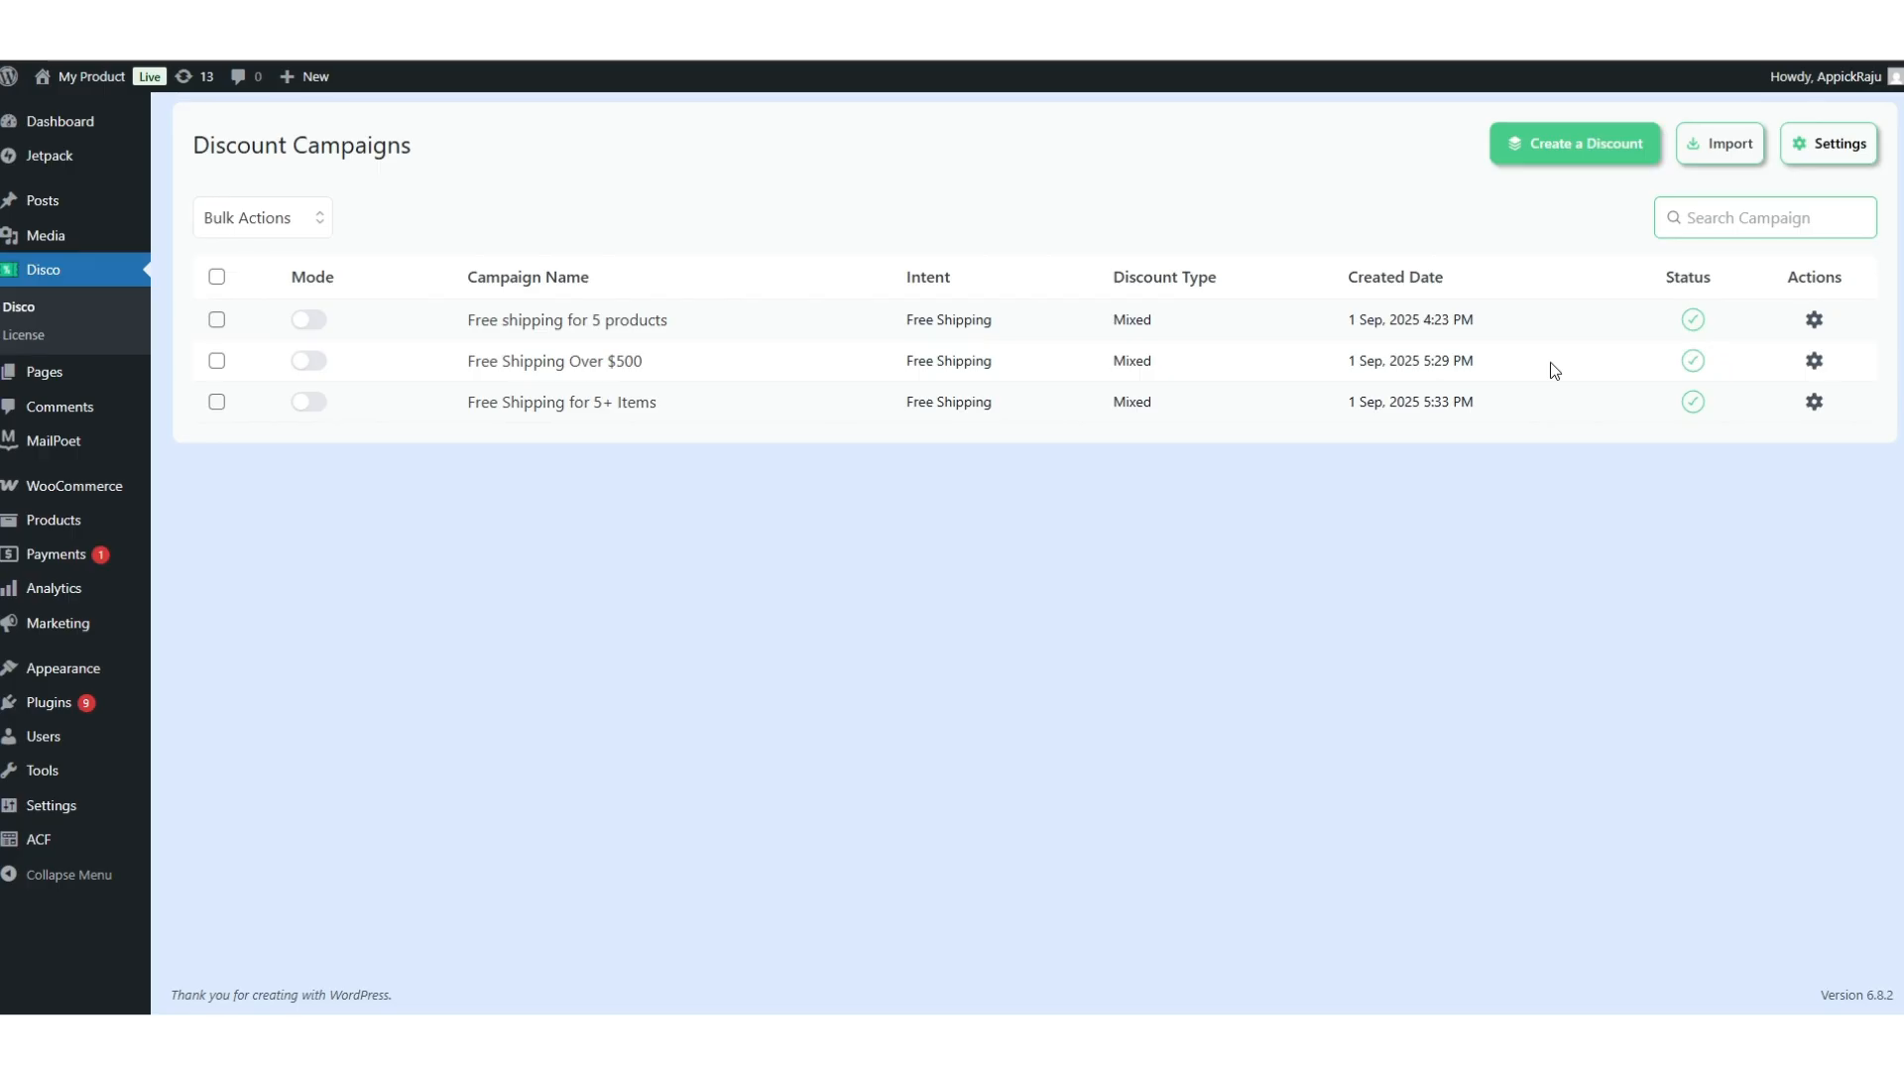
Create a Shipping campaign named 'Free Shipping at USA'.
click(1559, 154)
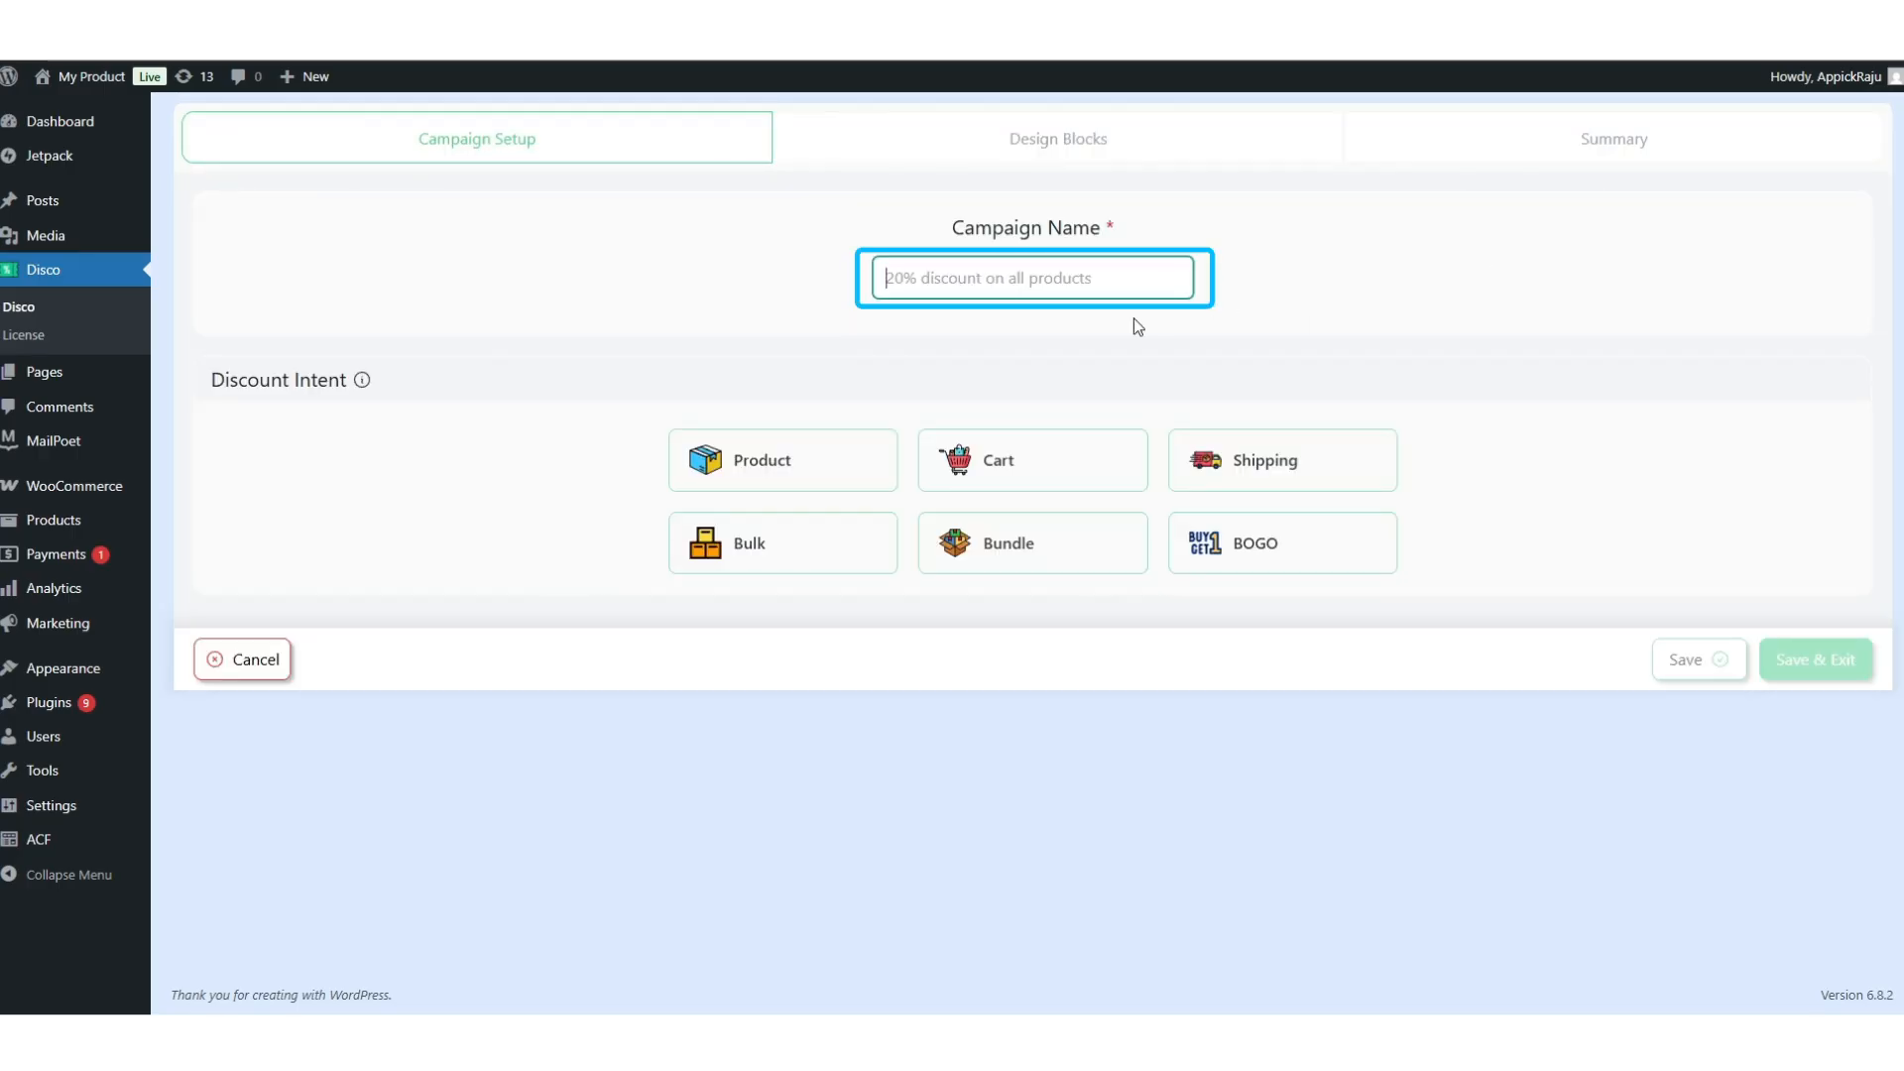
text(Free Shipping at USA)
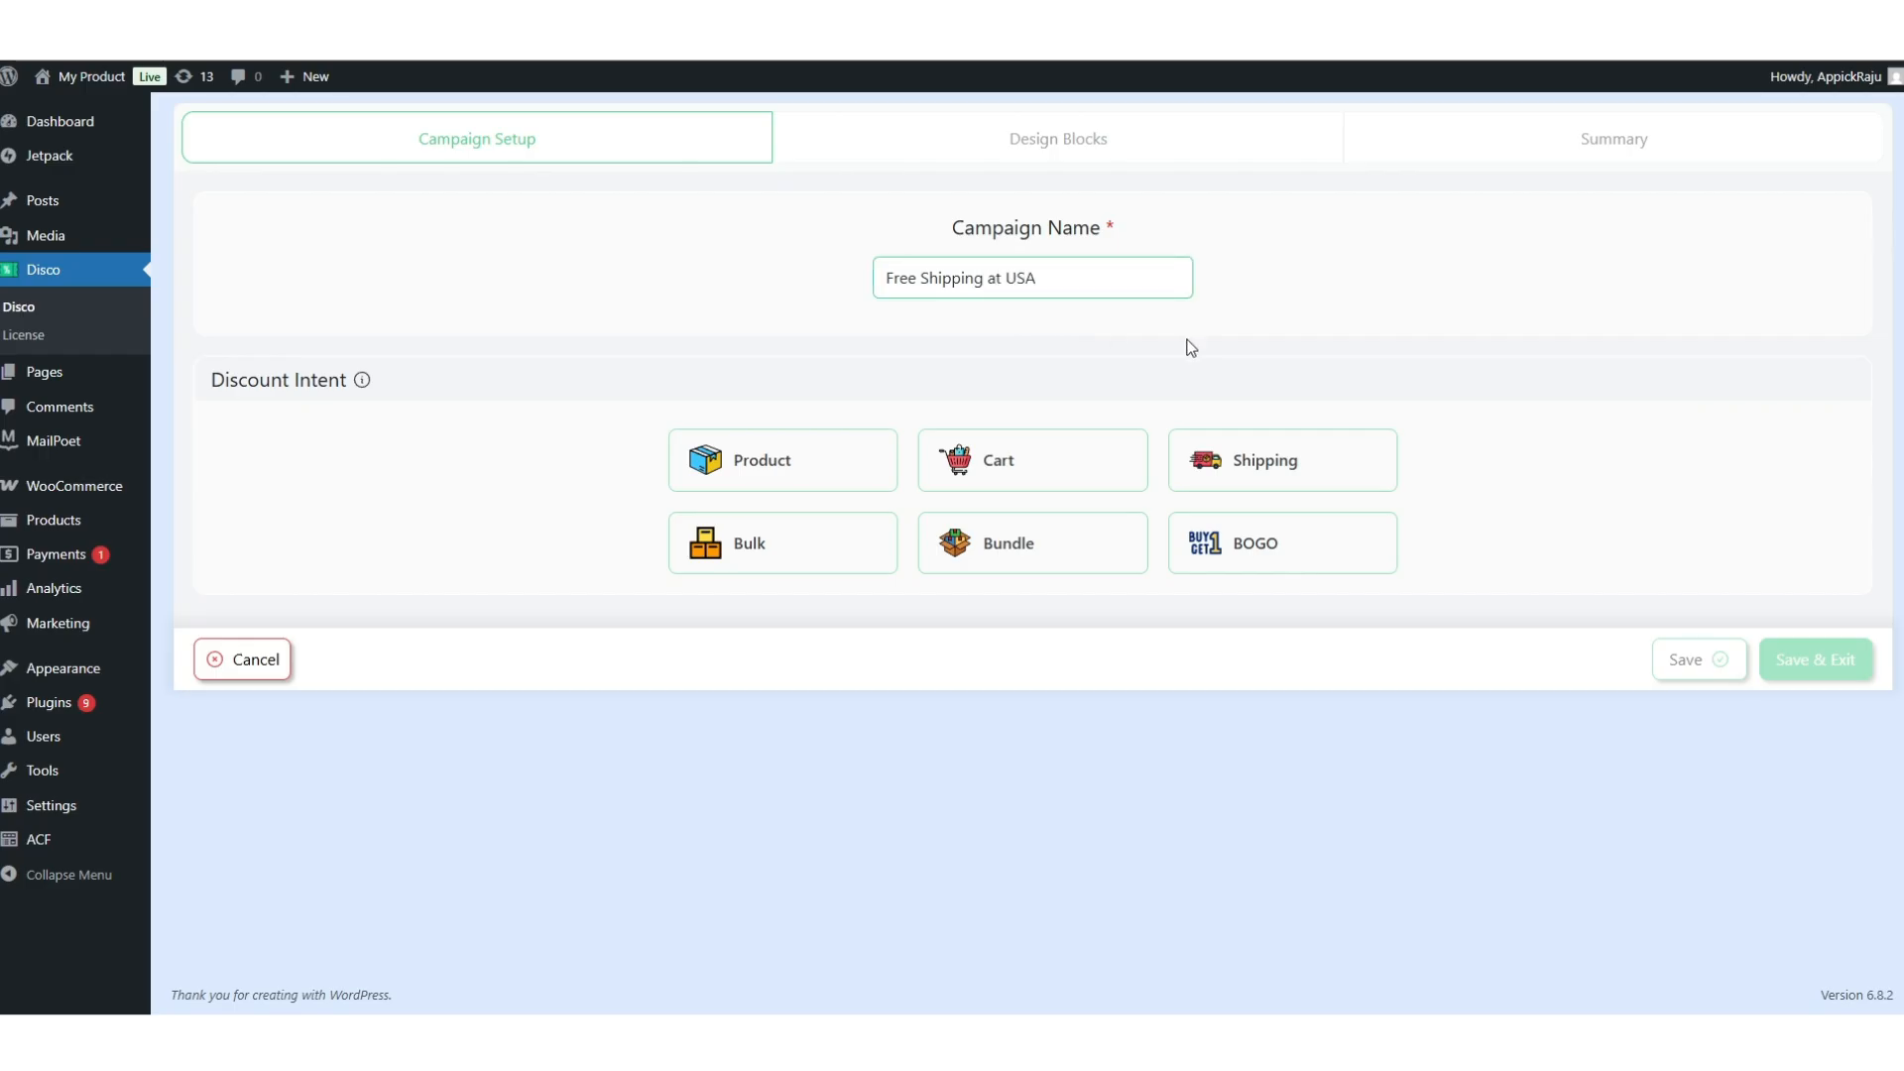
click(1230, 466)
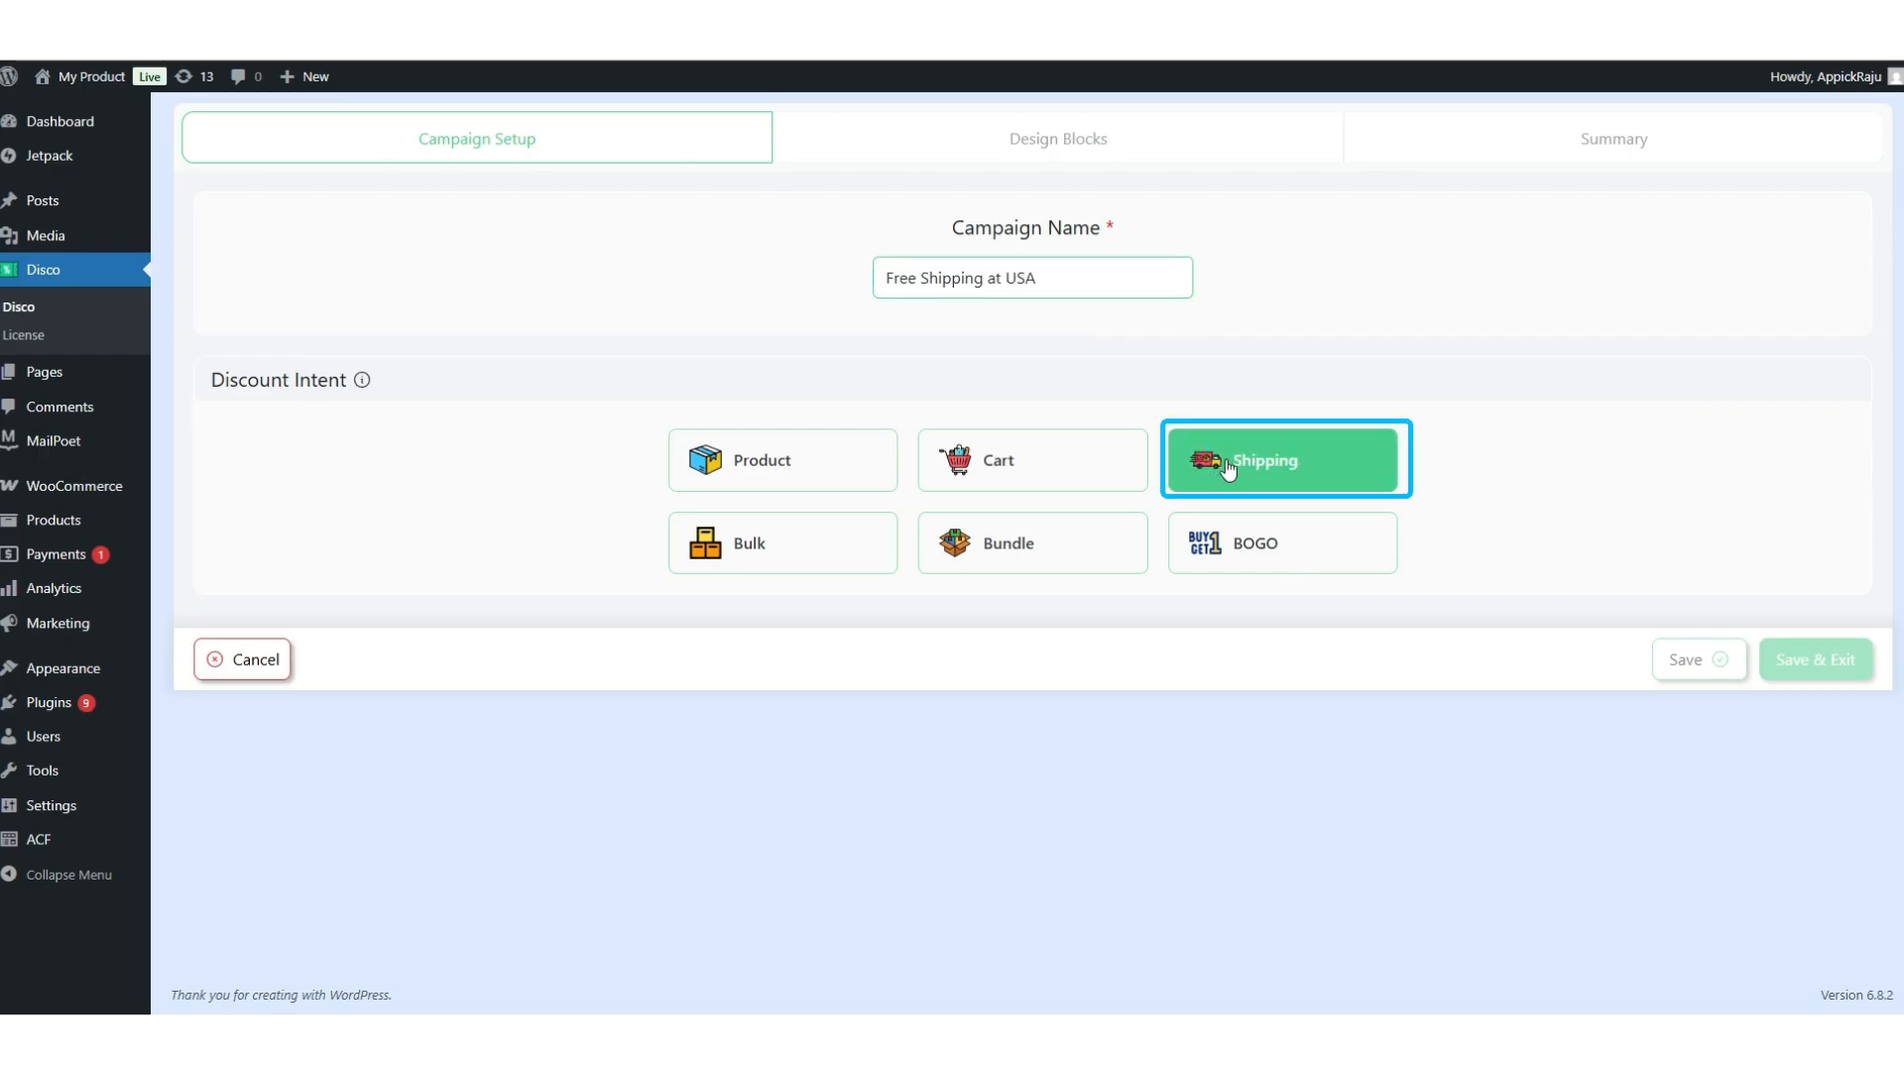
scroll(926, 514, down, 2)
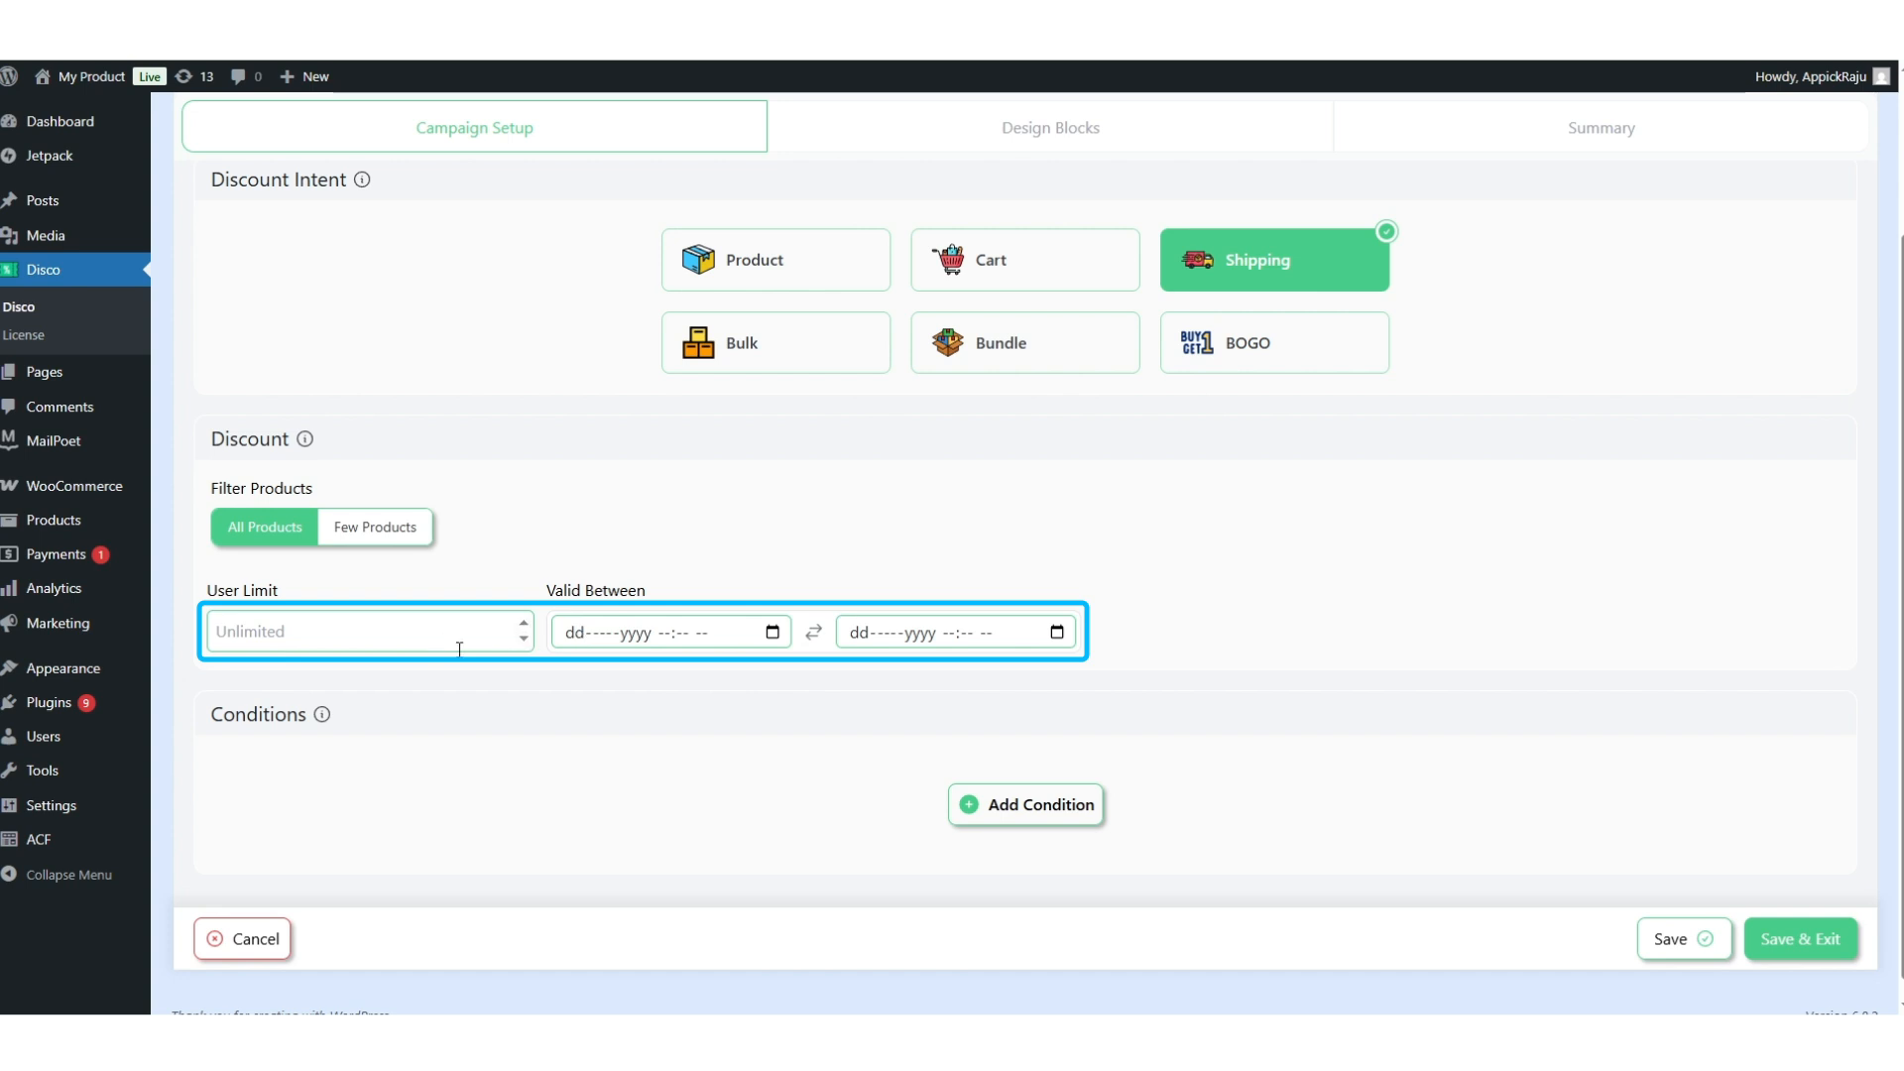
Add a Country In List condition containing US - United States (US).
click(963, 807)
scroll(946, 760, down, 1)
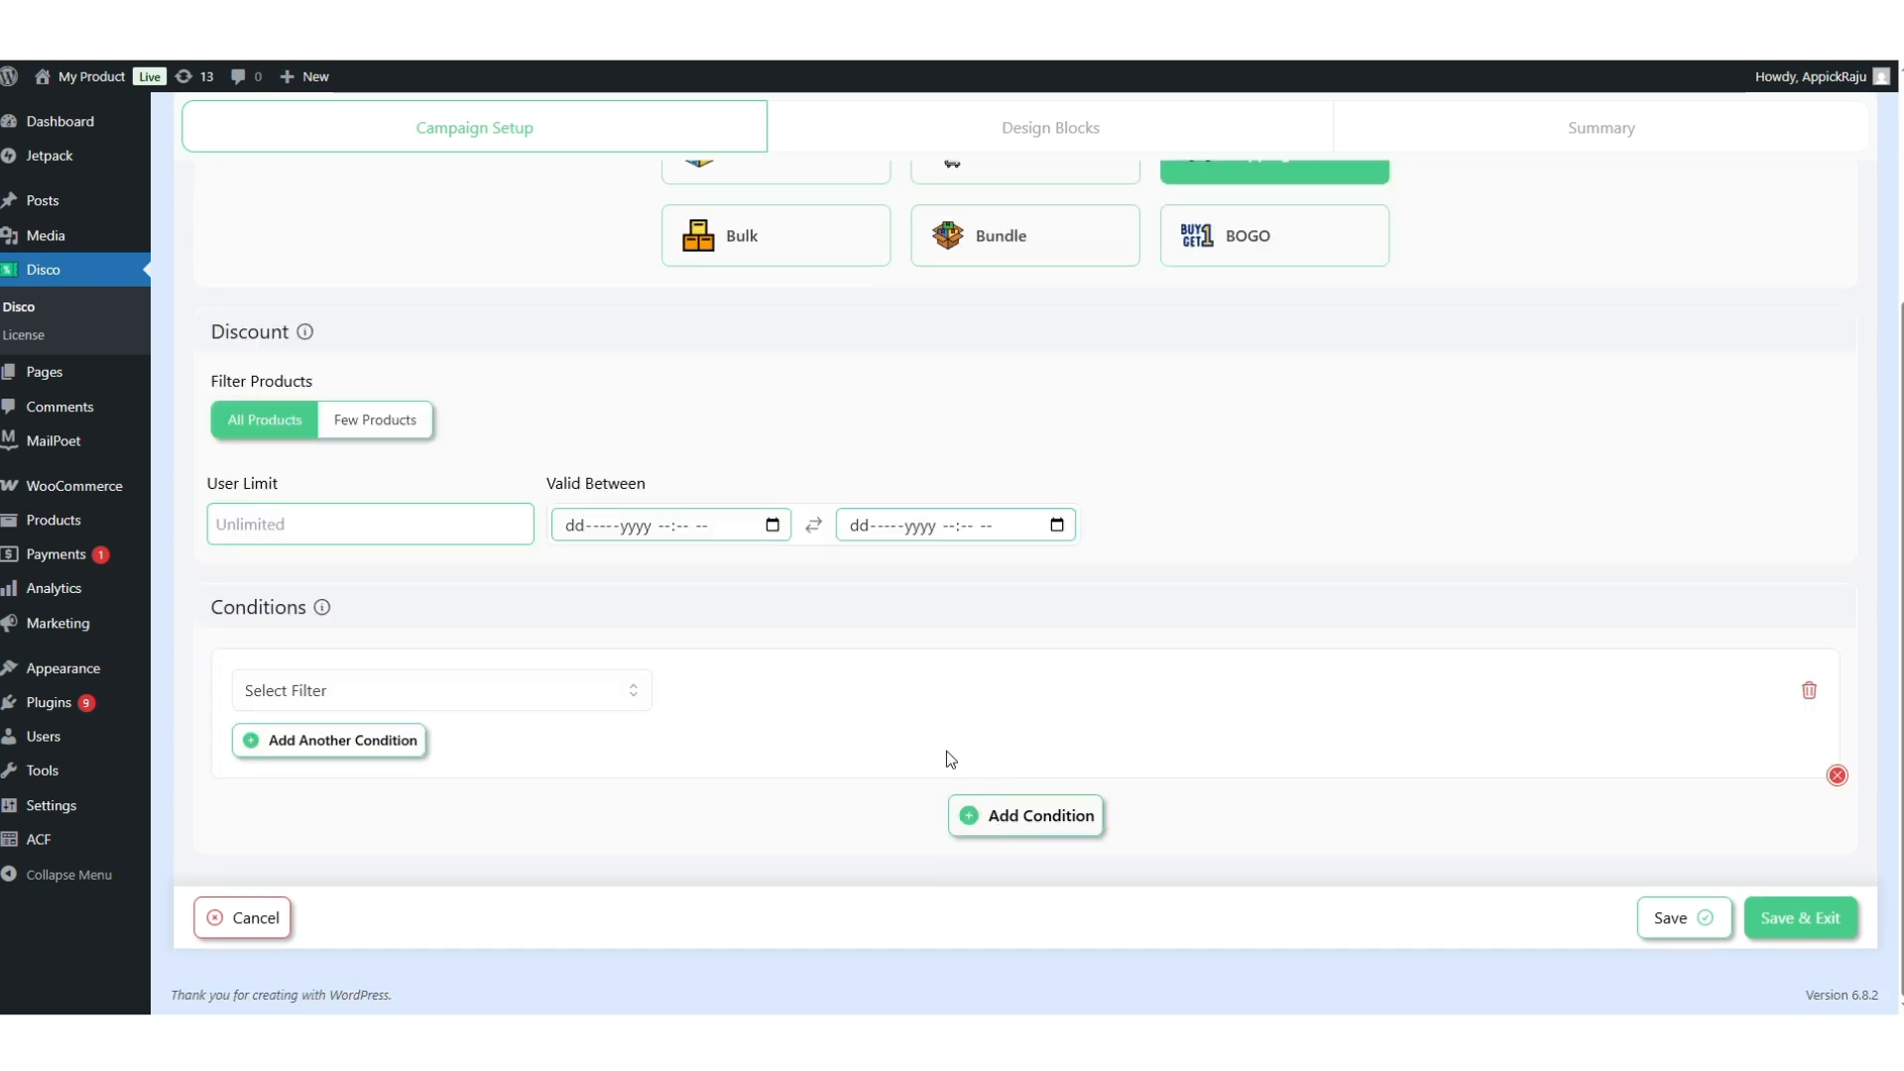
click(518, 715)
scroll(455, 866, down, 10)
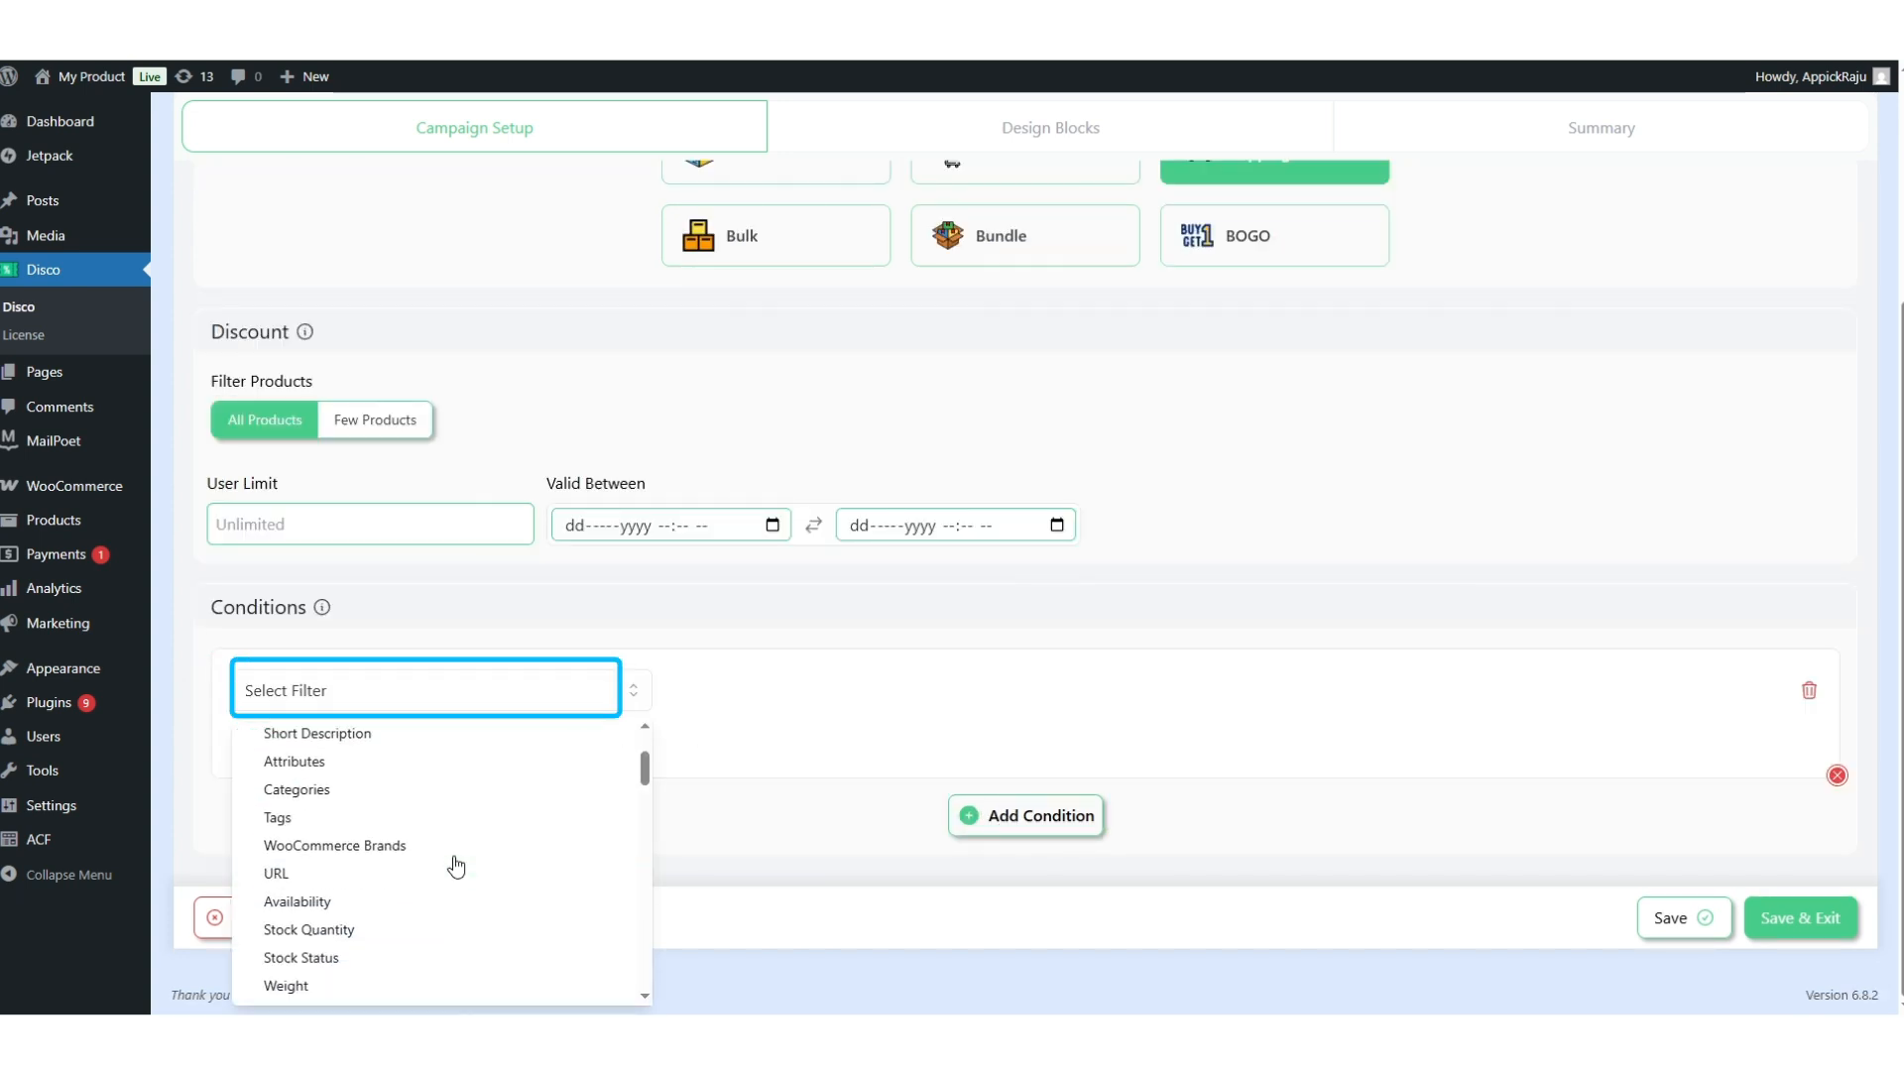
scroll(456, 866, down, 8)
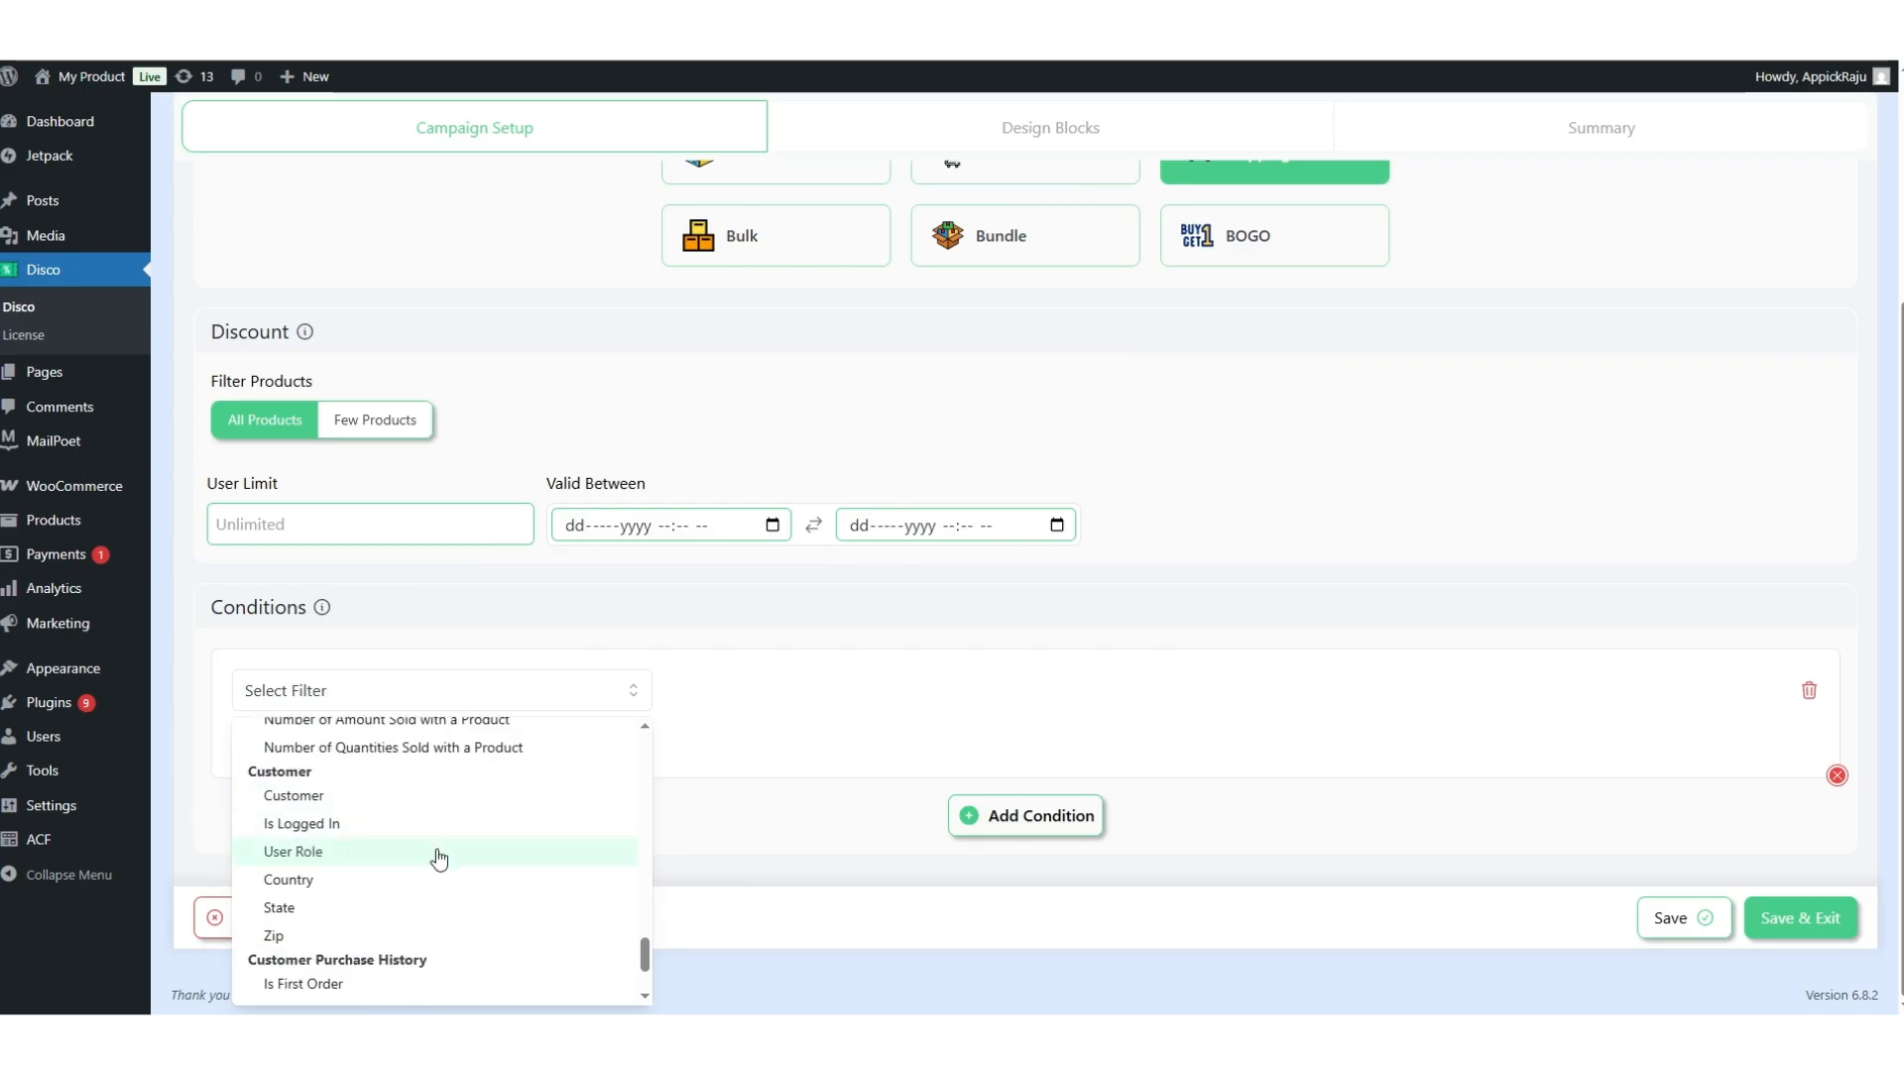
scroll(411, 918, down, 1)
scroll(391, 893, up, 1)
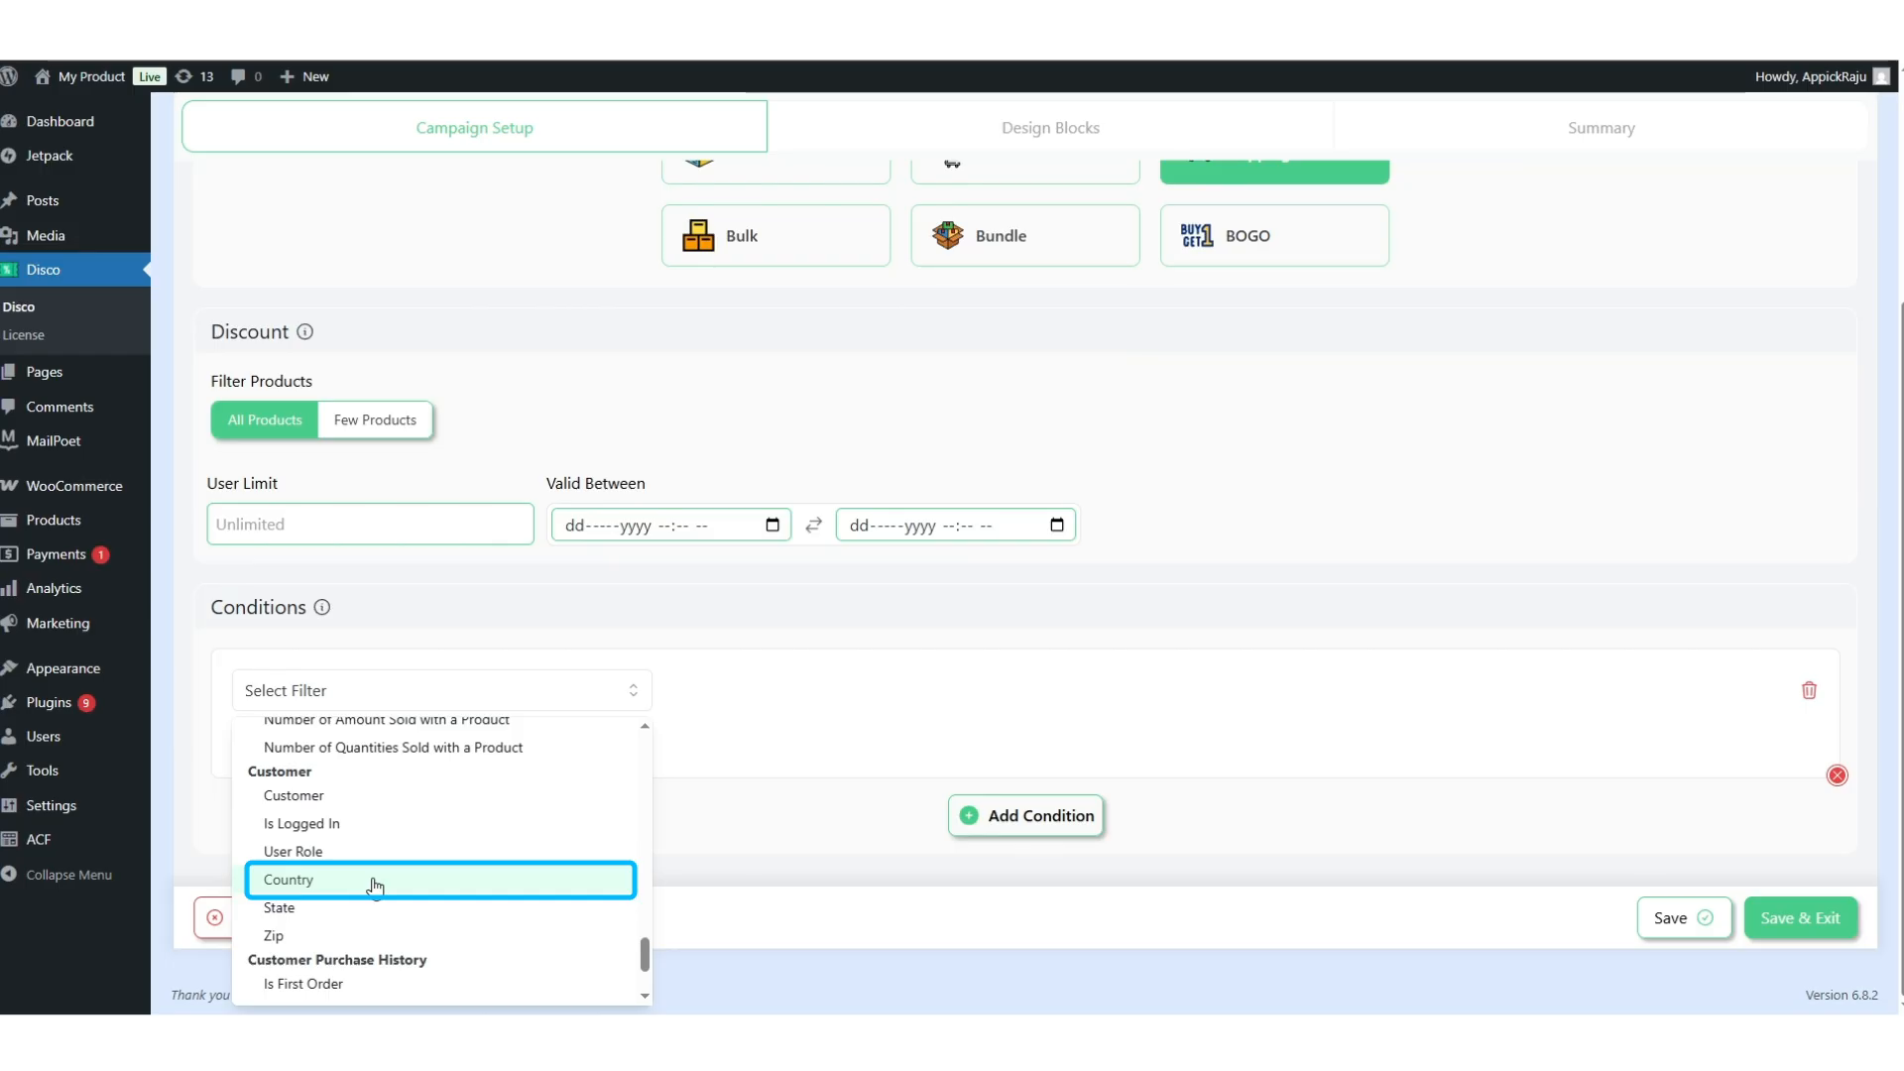
click(380, 881)
click(751, 697)
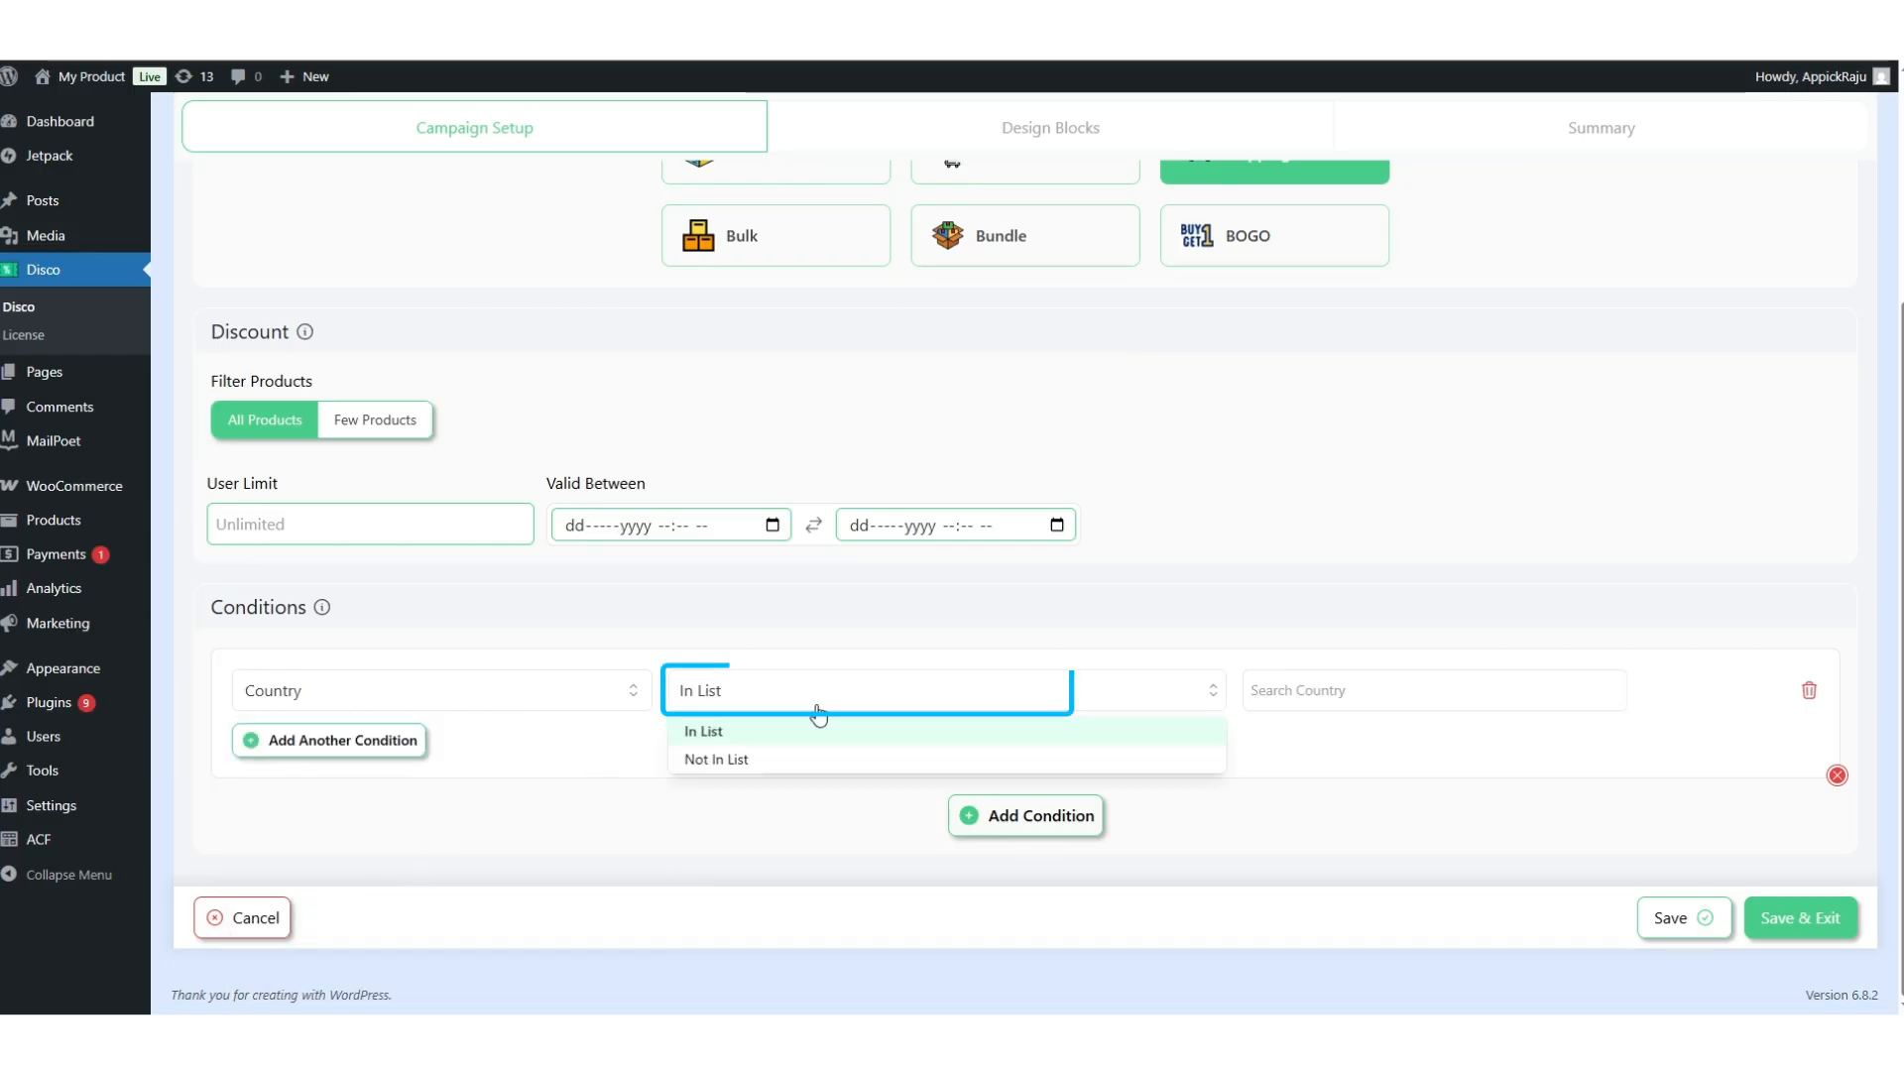
click(729, 736)
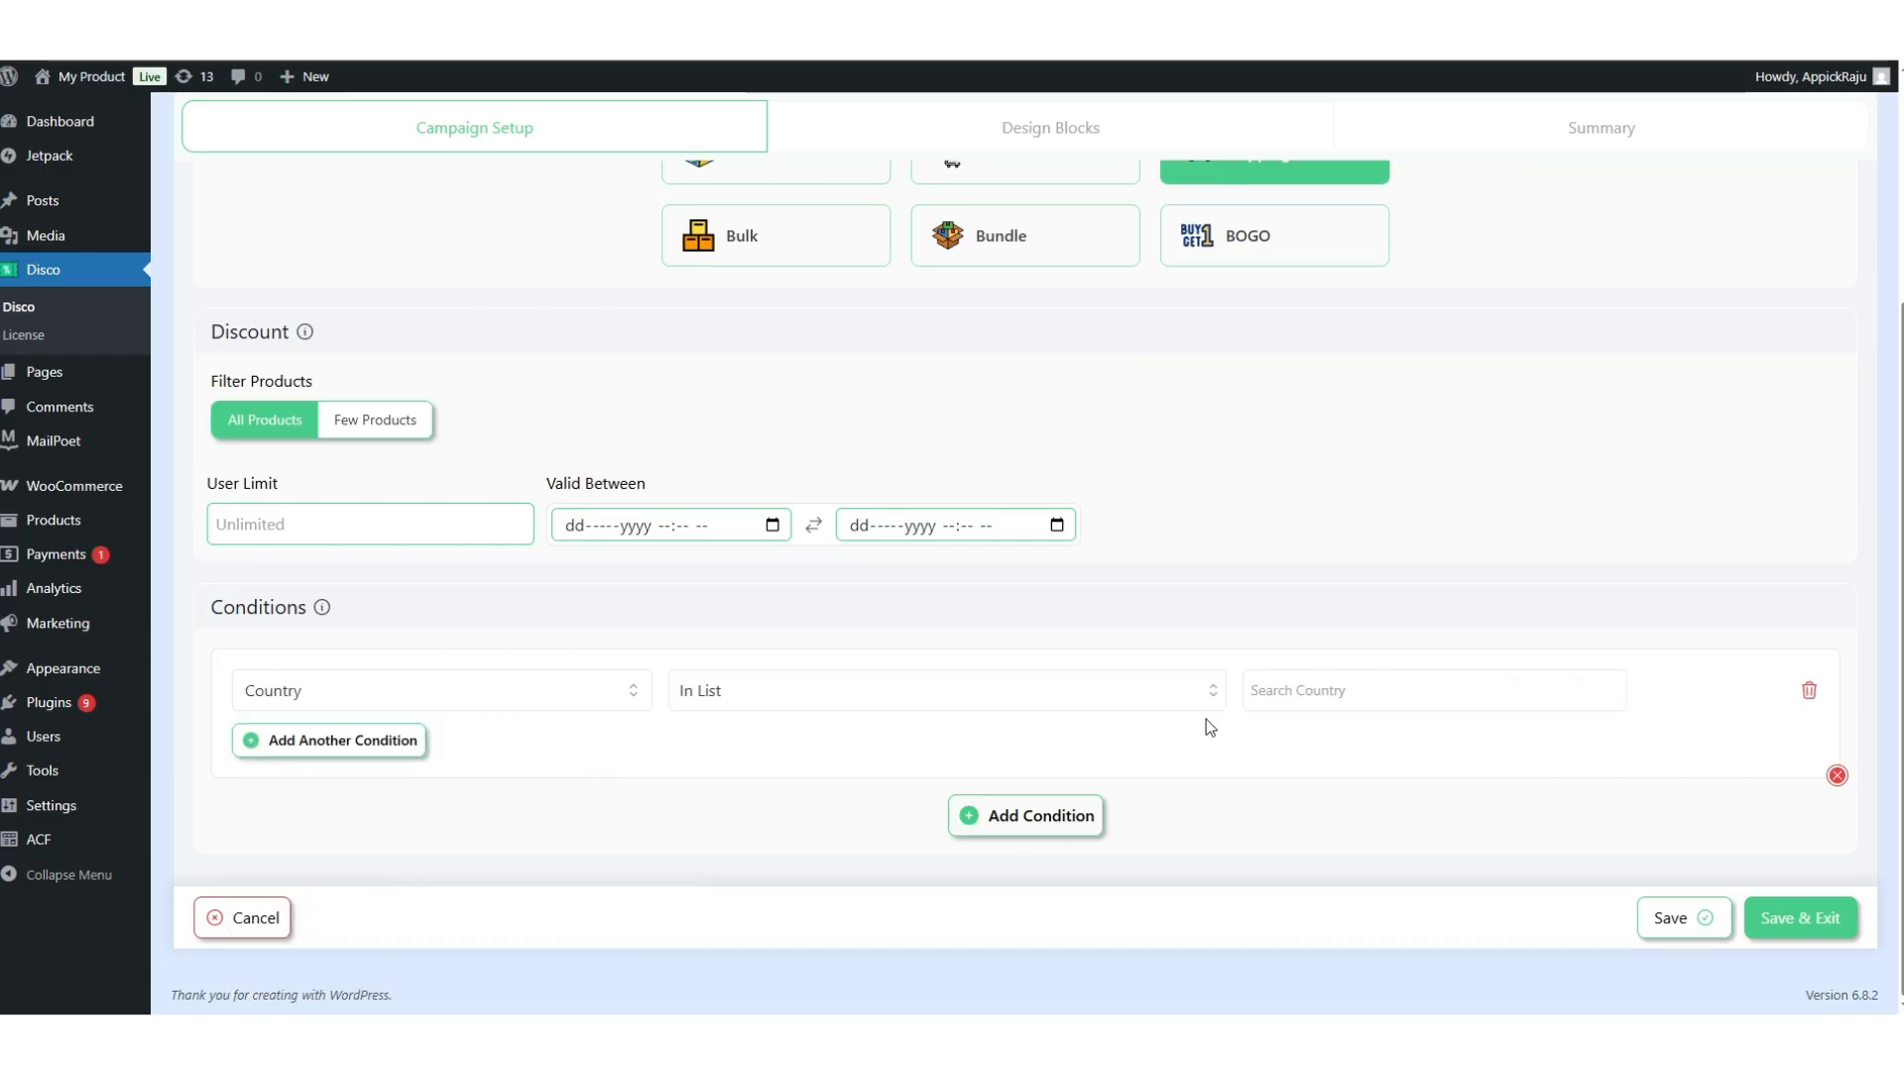
click(1300, 691)
text(united)
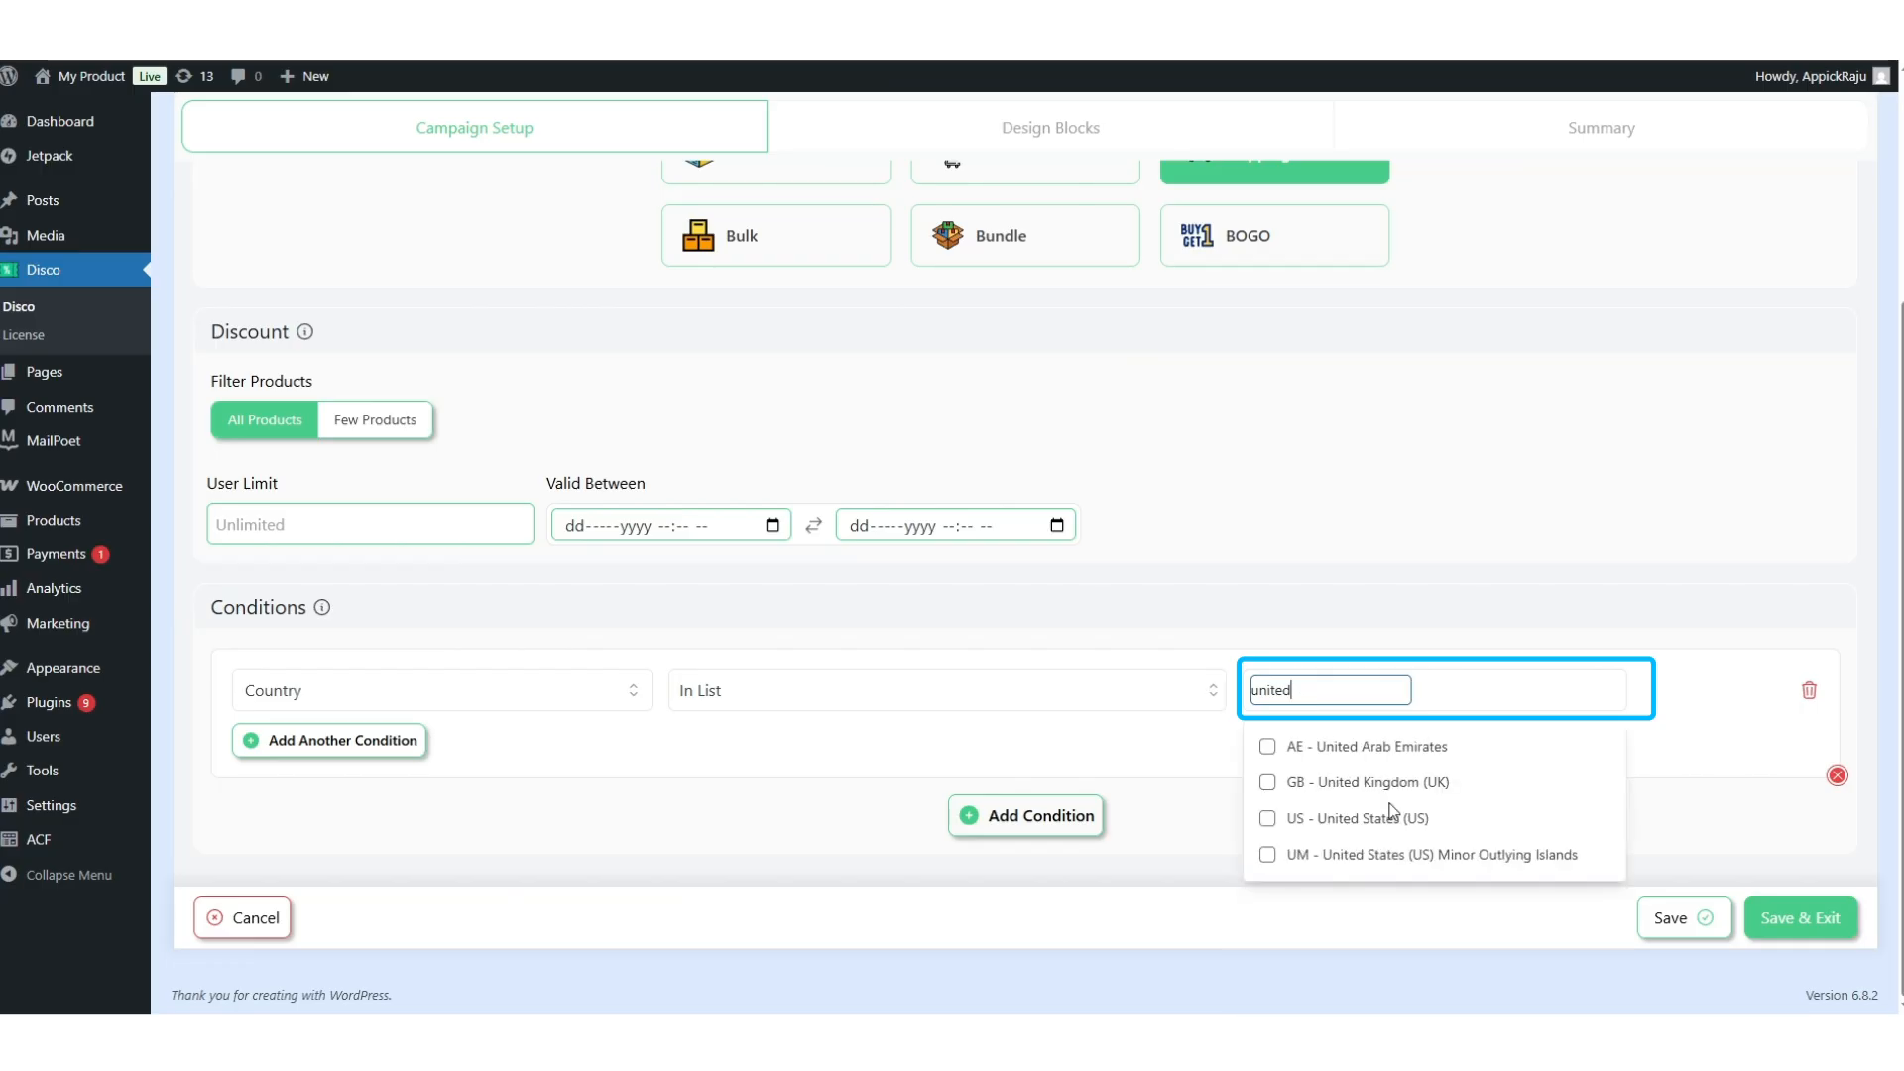
click(1302, 824)
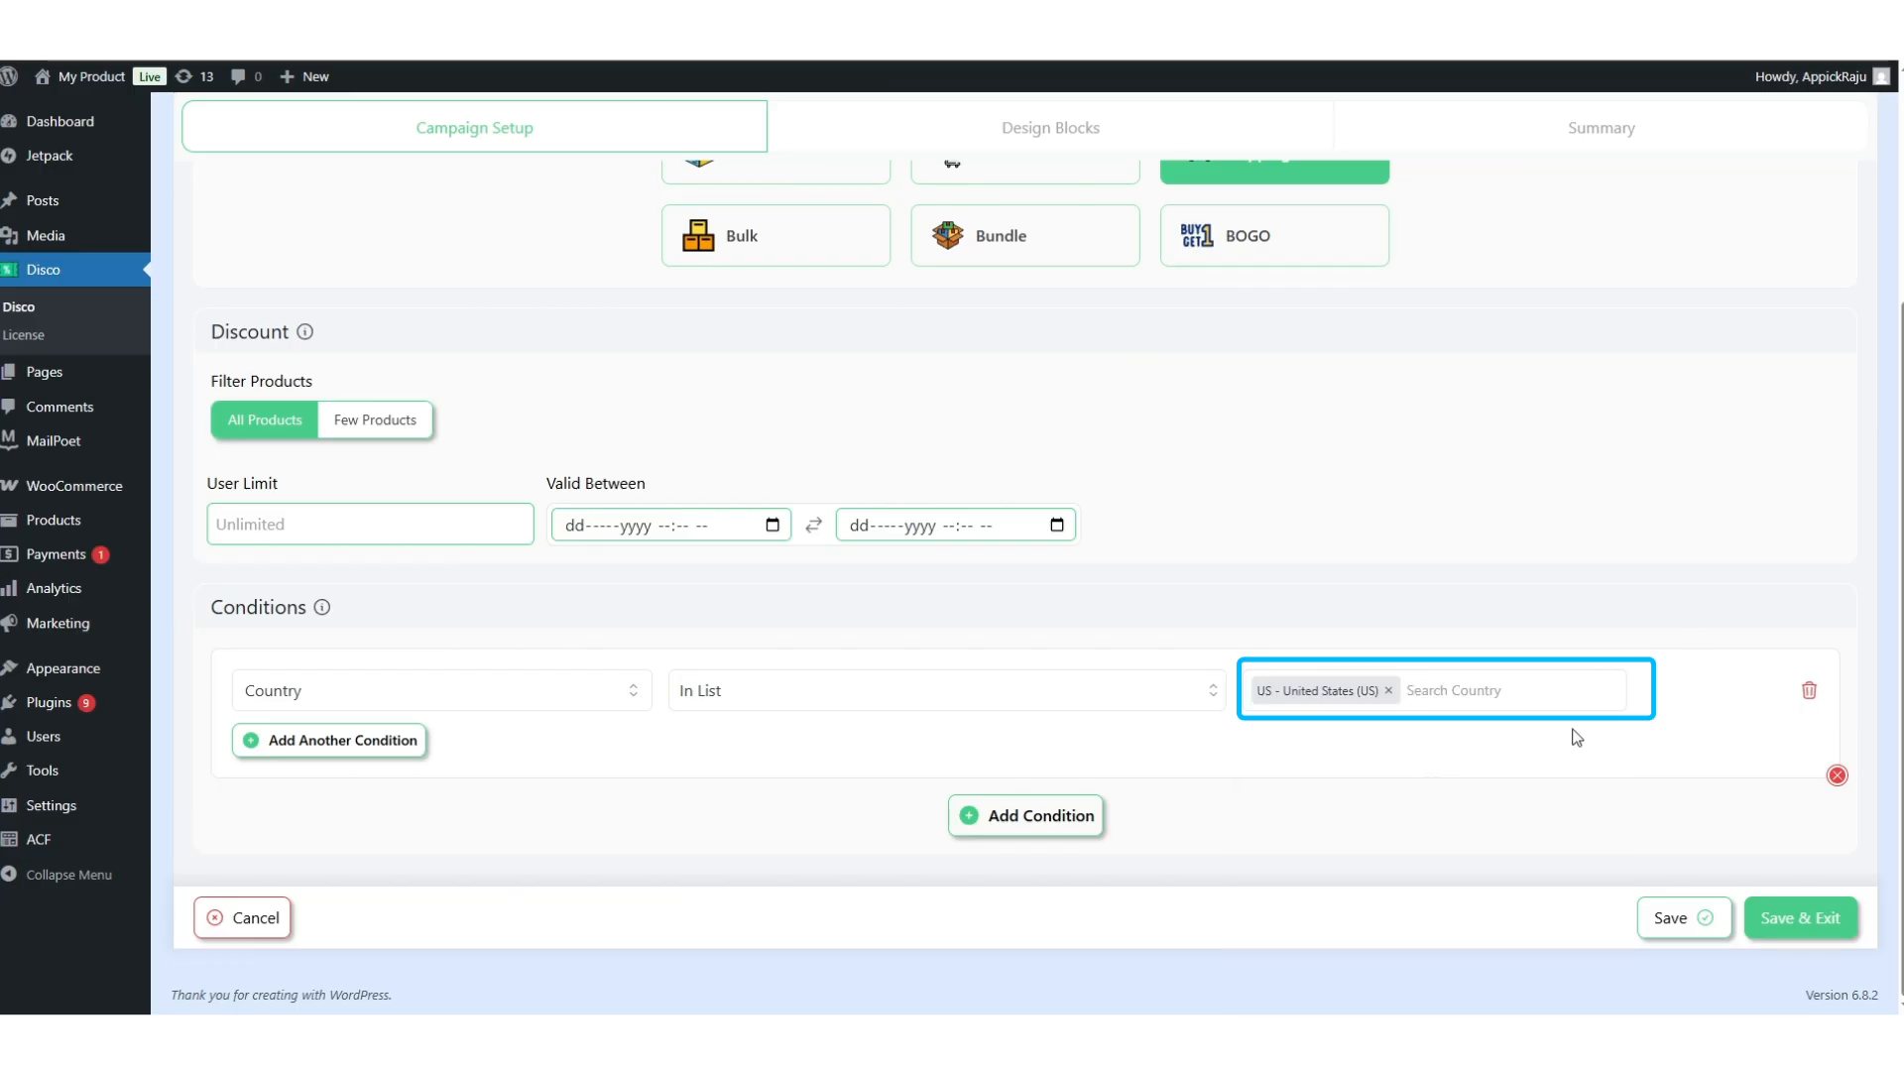
click(1789, 907)
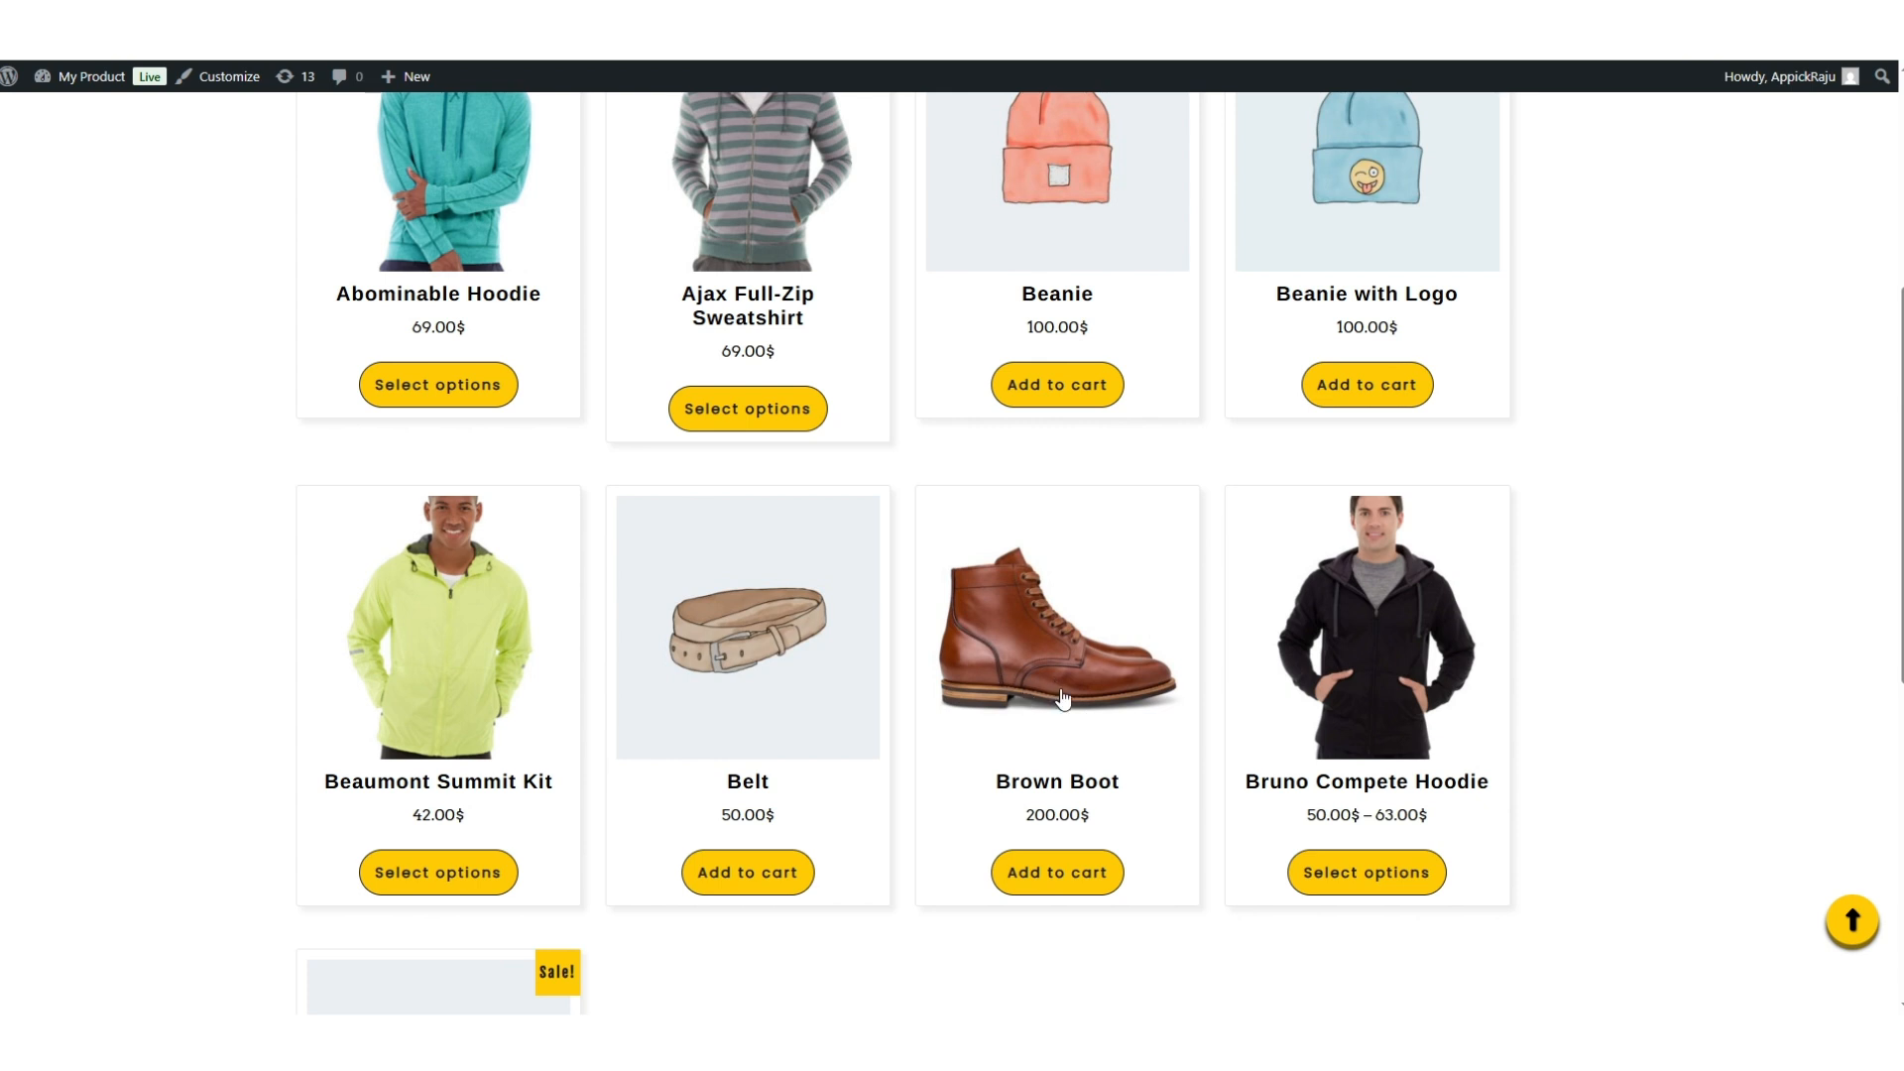
Add the Brown Boot to the cart and confirm Free Shipping is offered.
click(1055, 688)
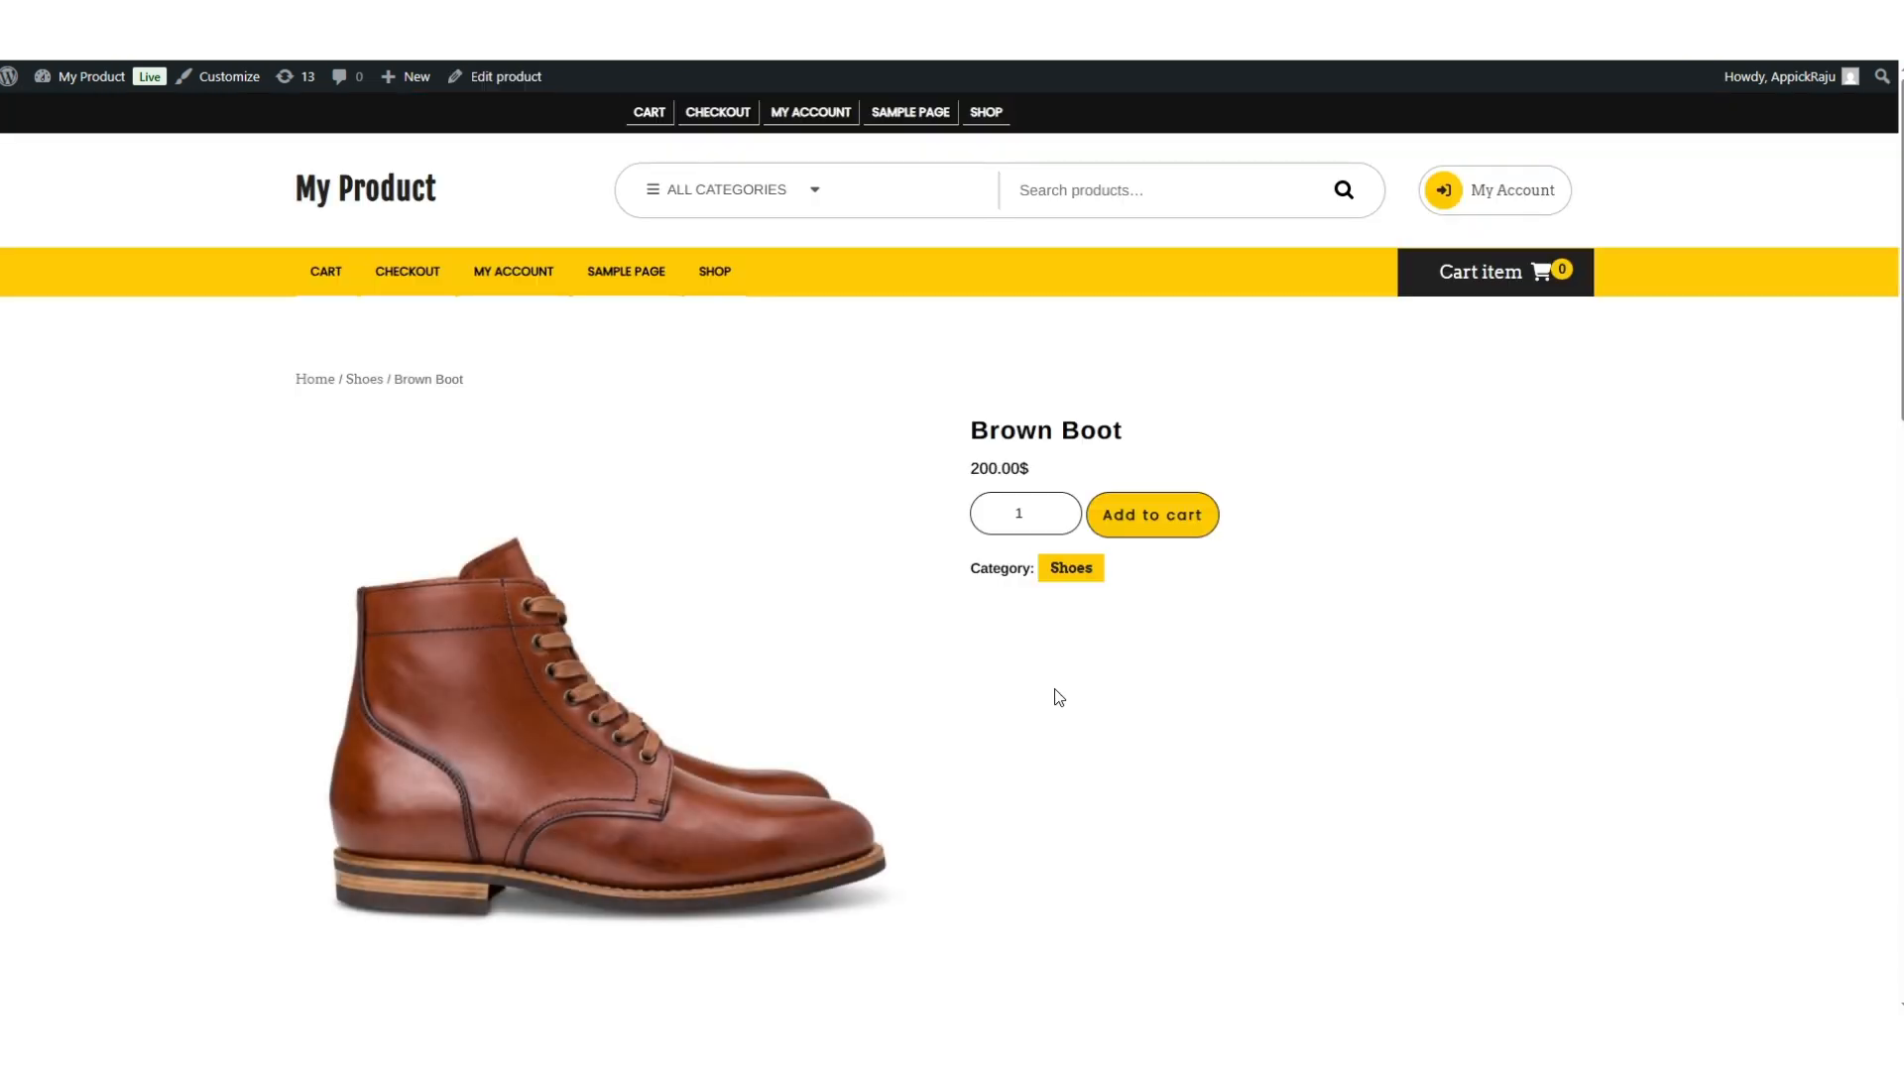
click(1147, 527)
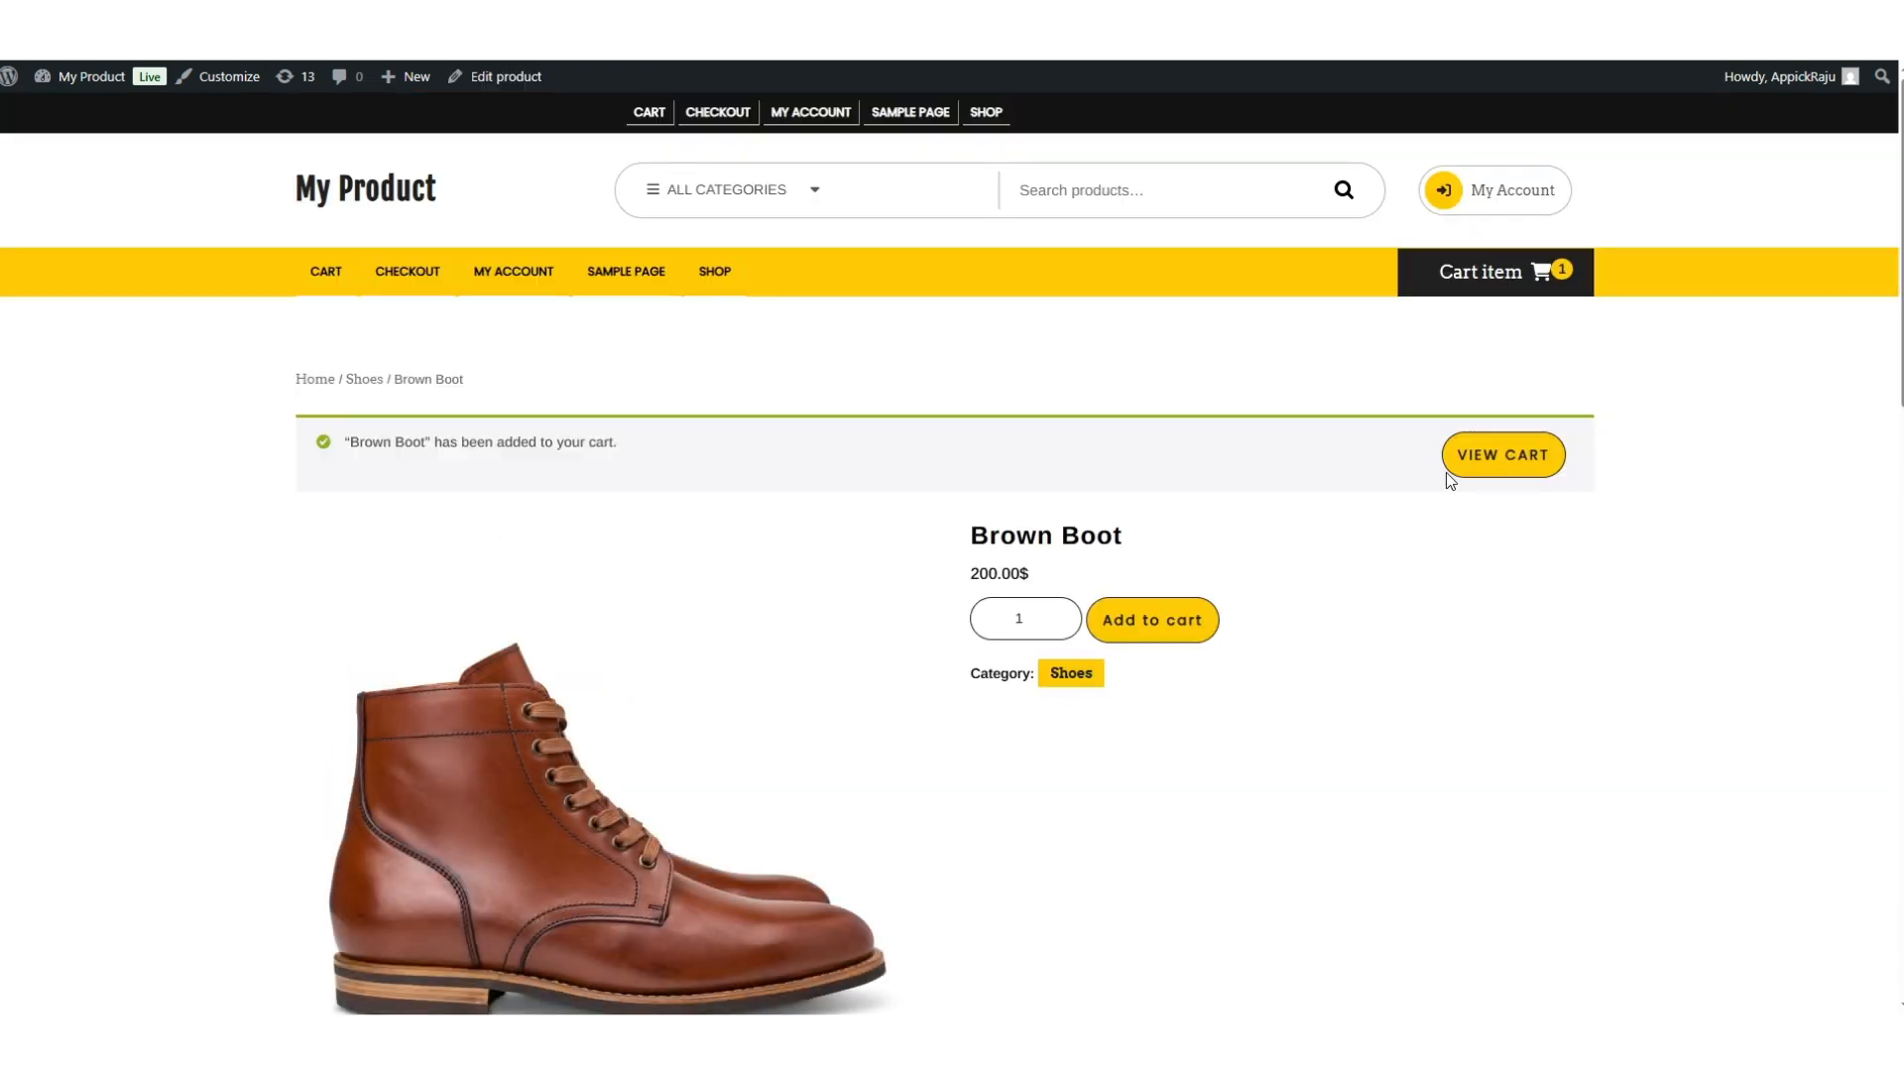
click(1479, 459)
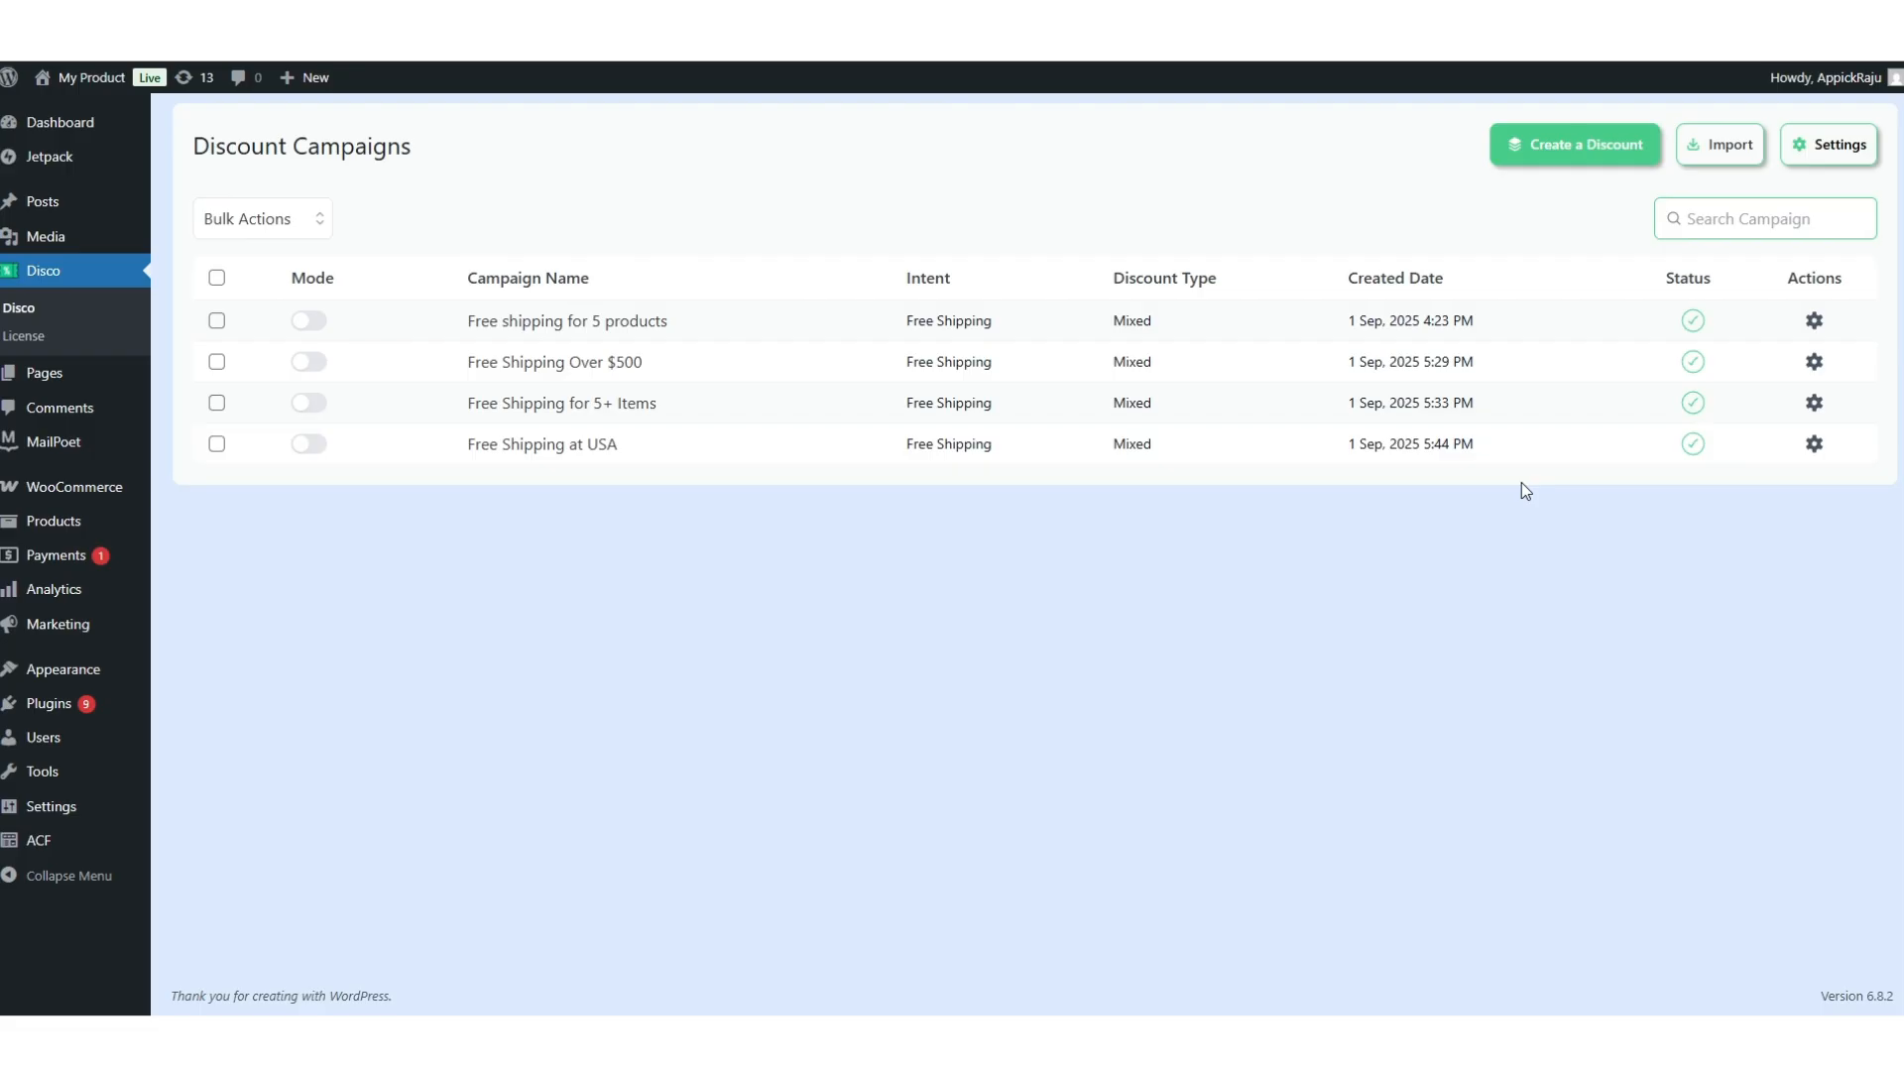
Start a new Shipping discount campaign named 'First Order Free Shipping'.
click(1541, 155)
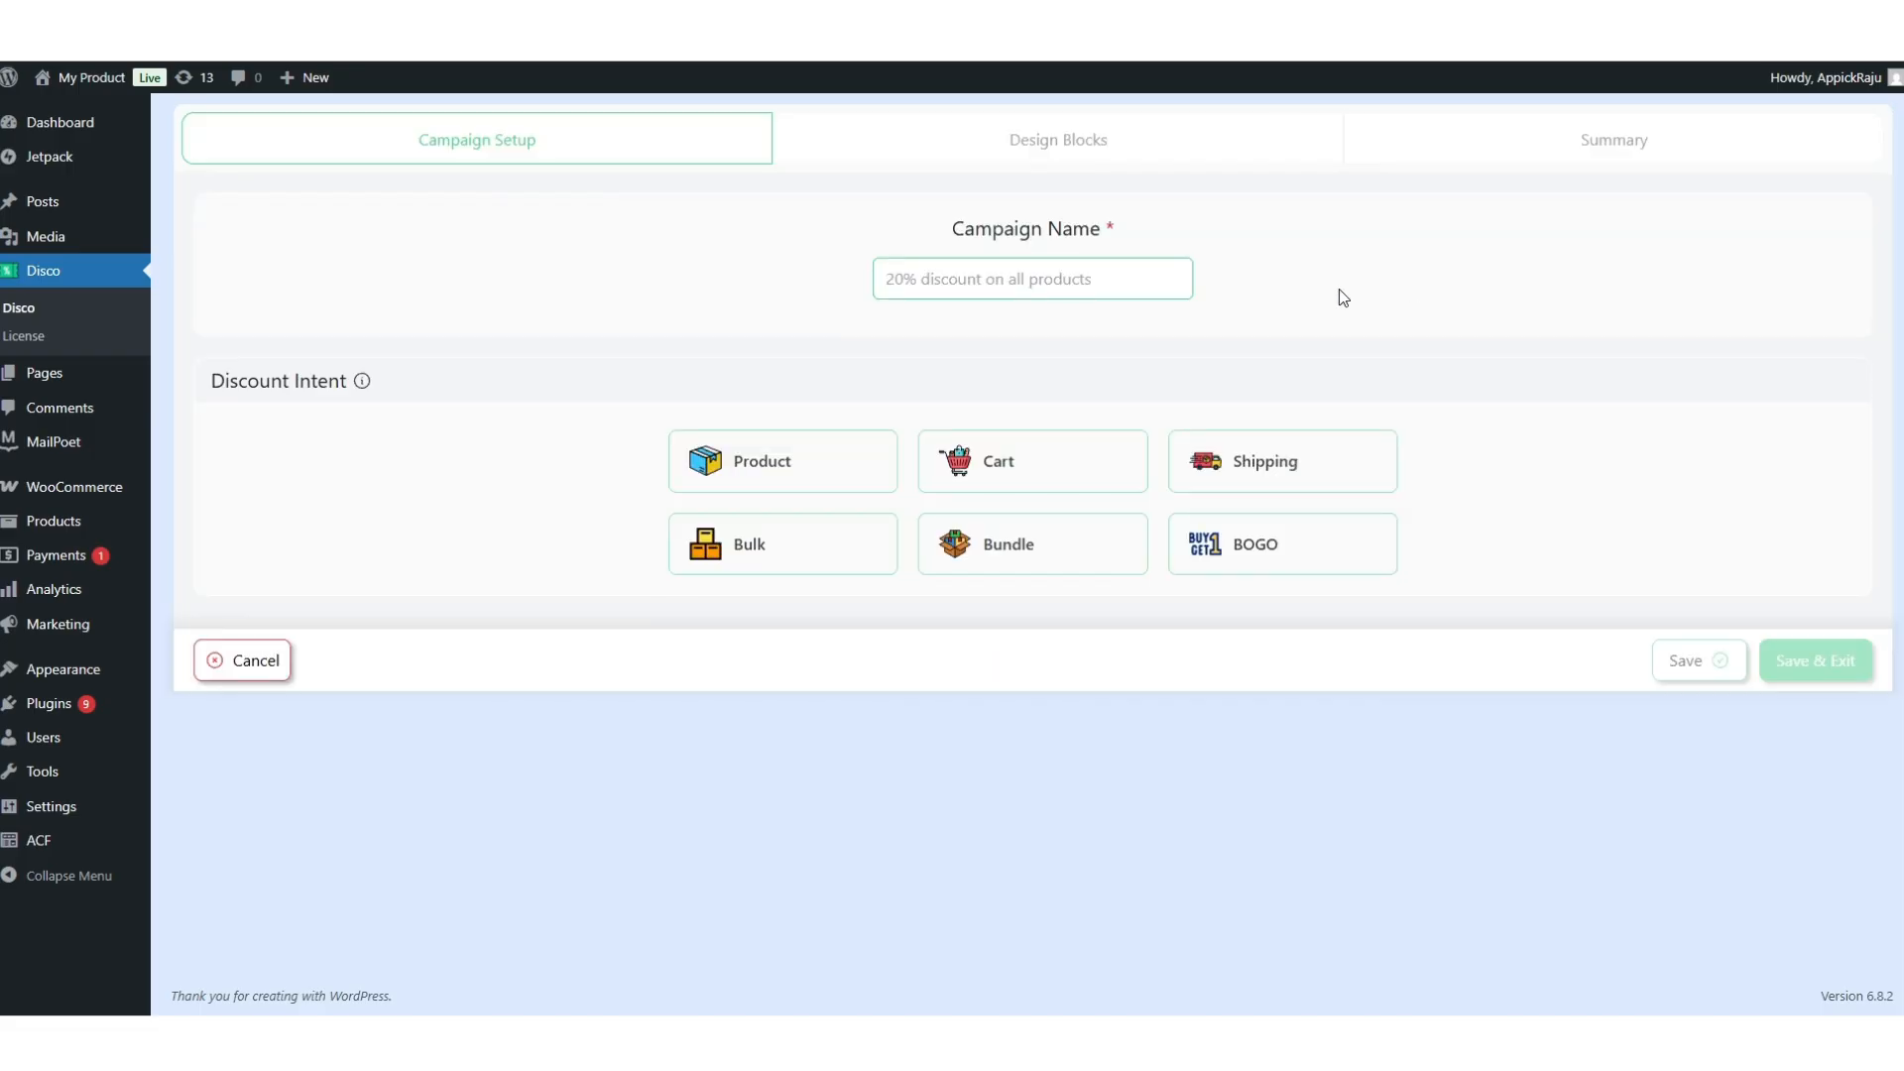
click(997, 287)
text(First Ord)
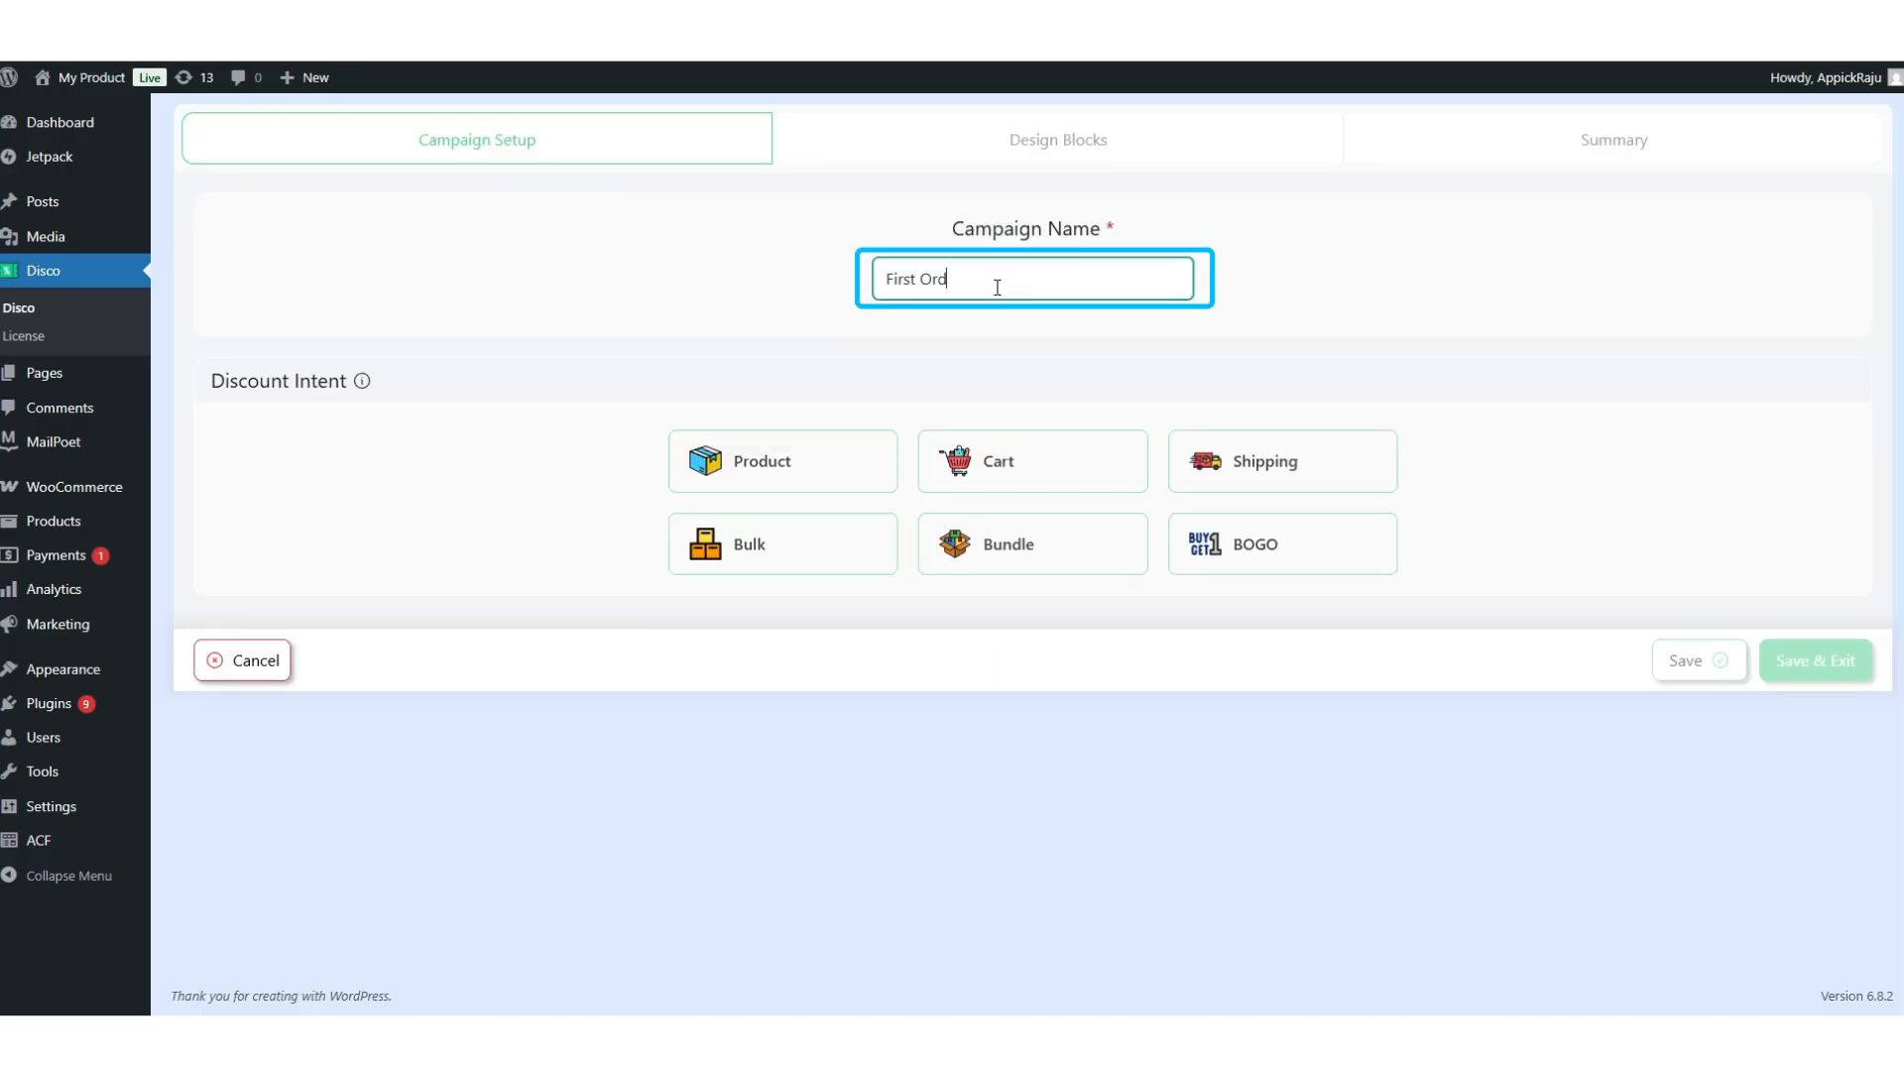
text(er Free Shipping)
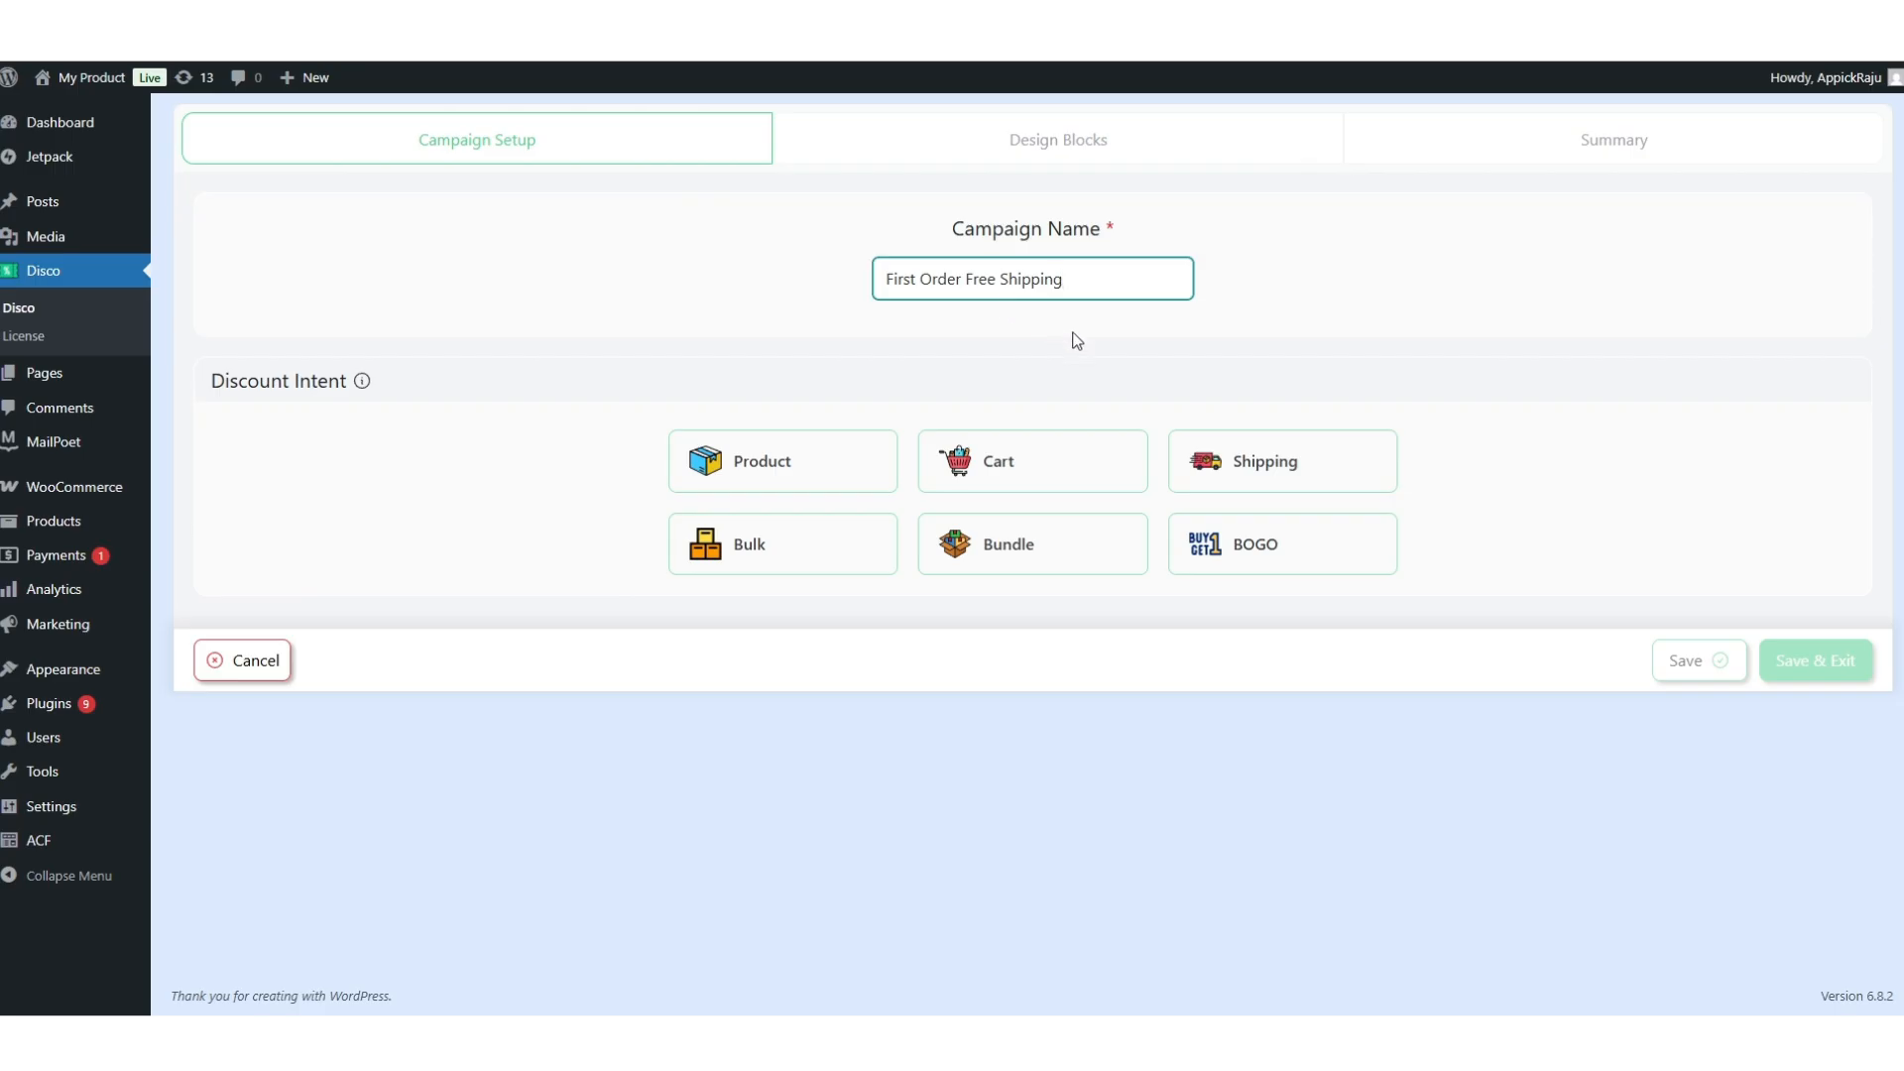
click(1259, 472)
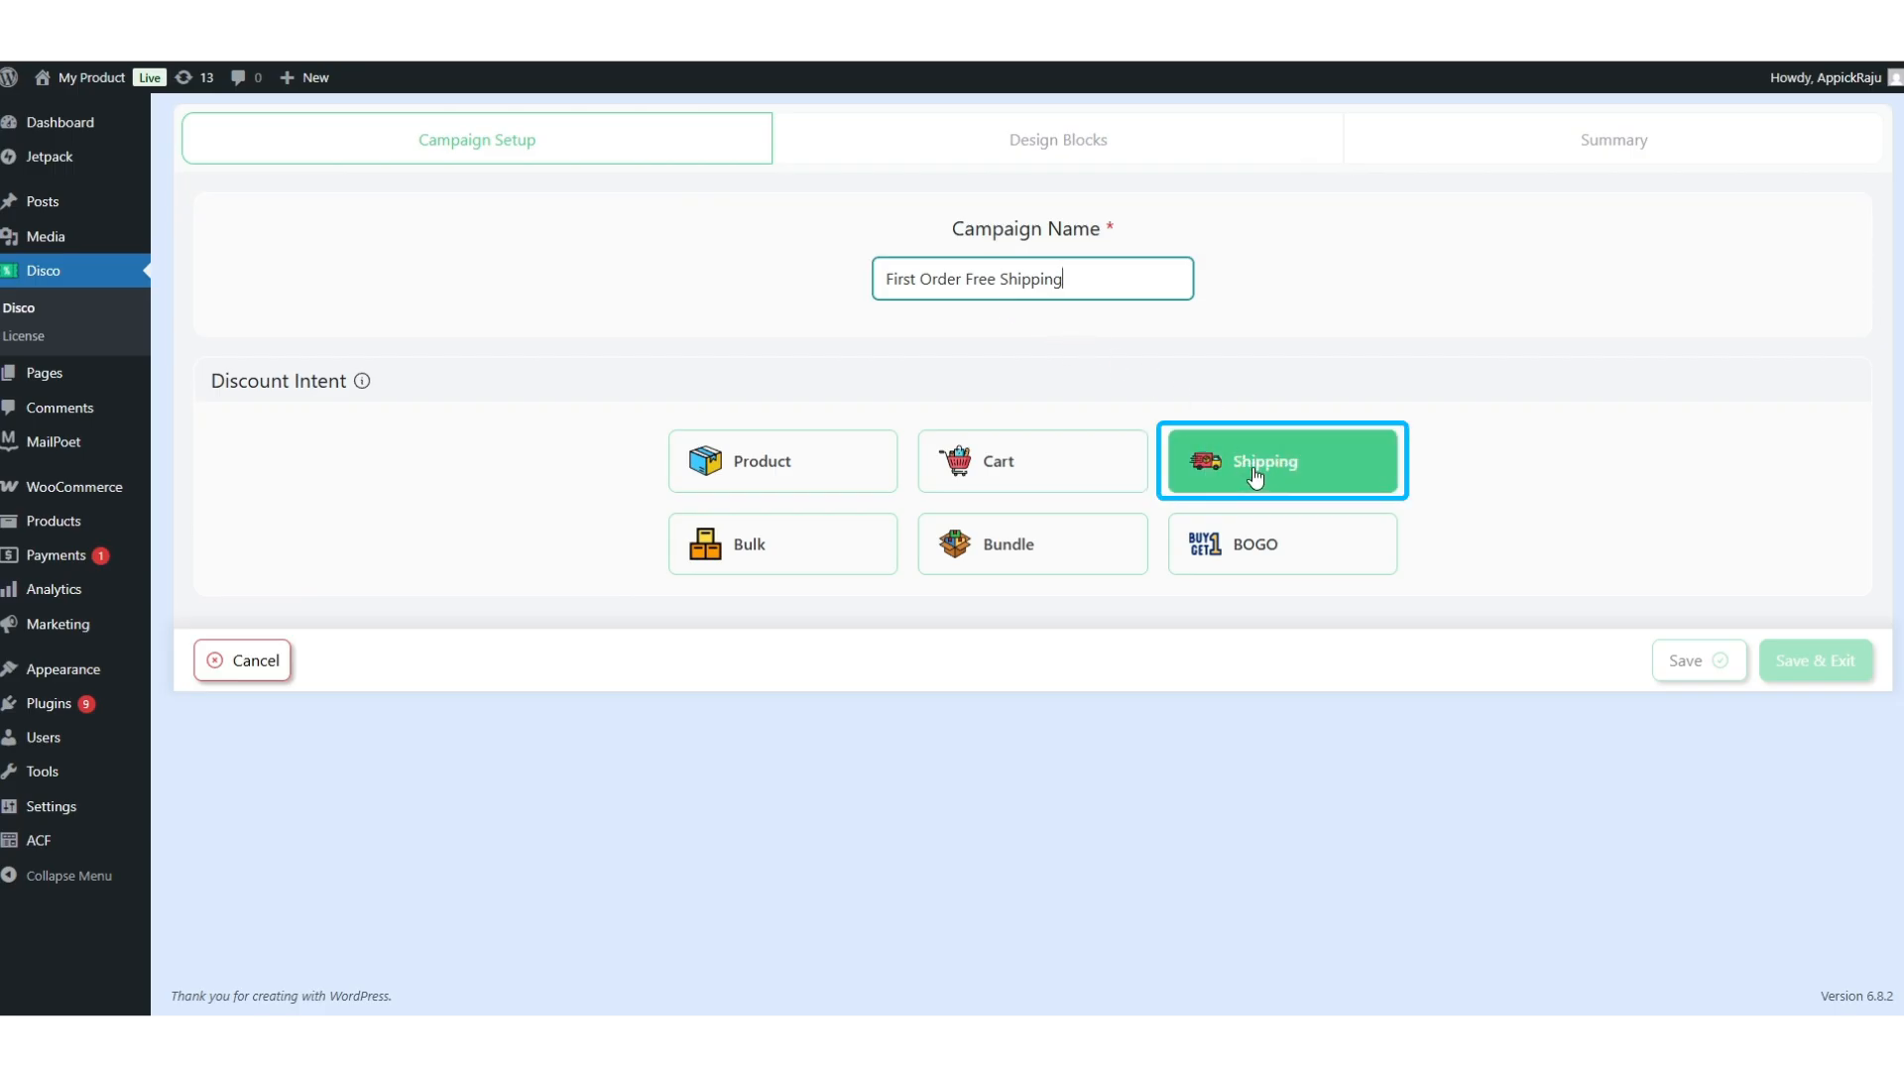
scroll(1256, 478, down, 2)
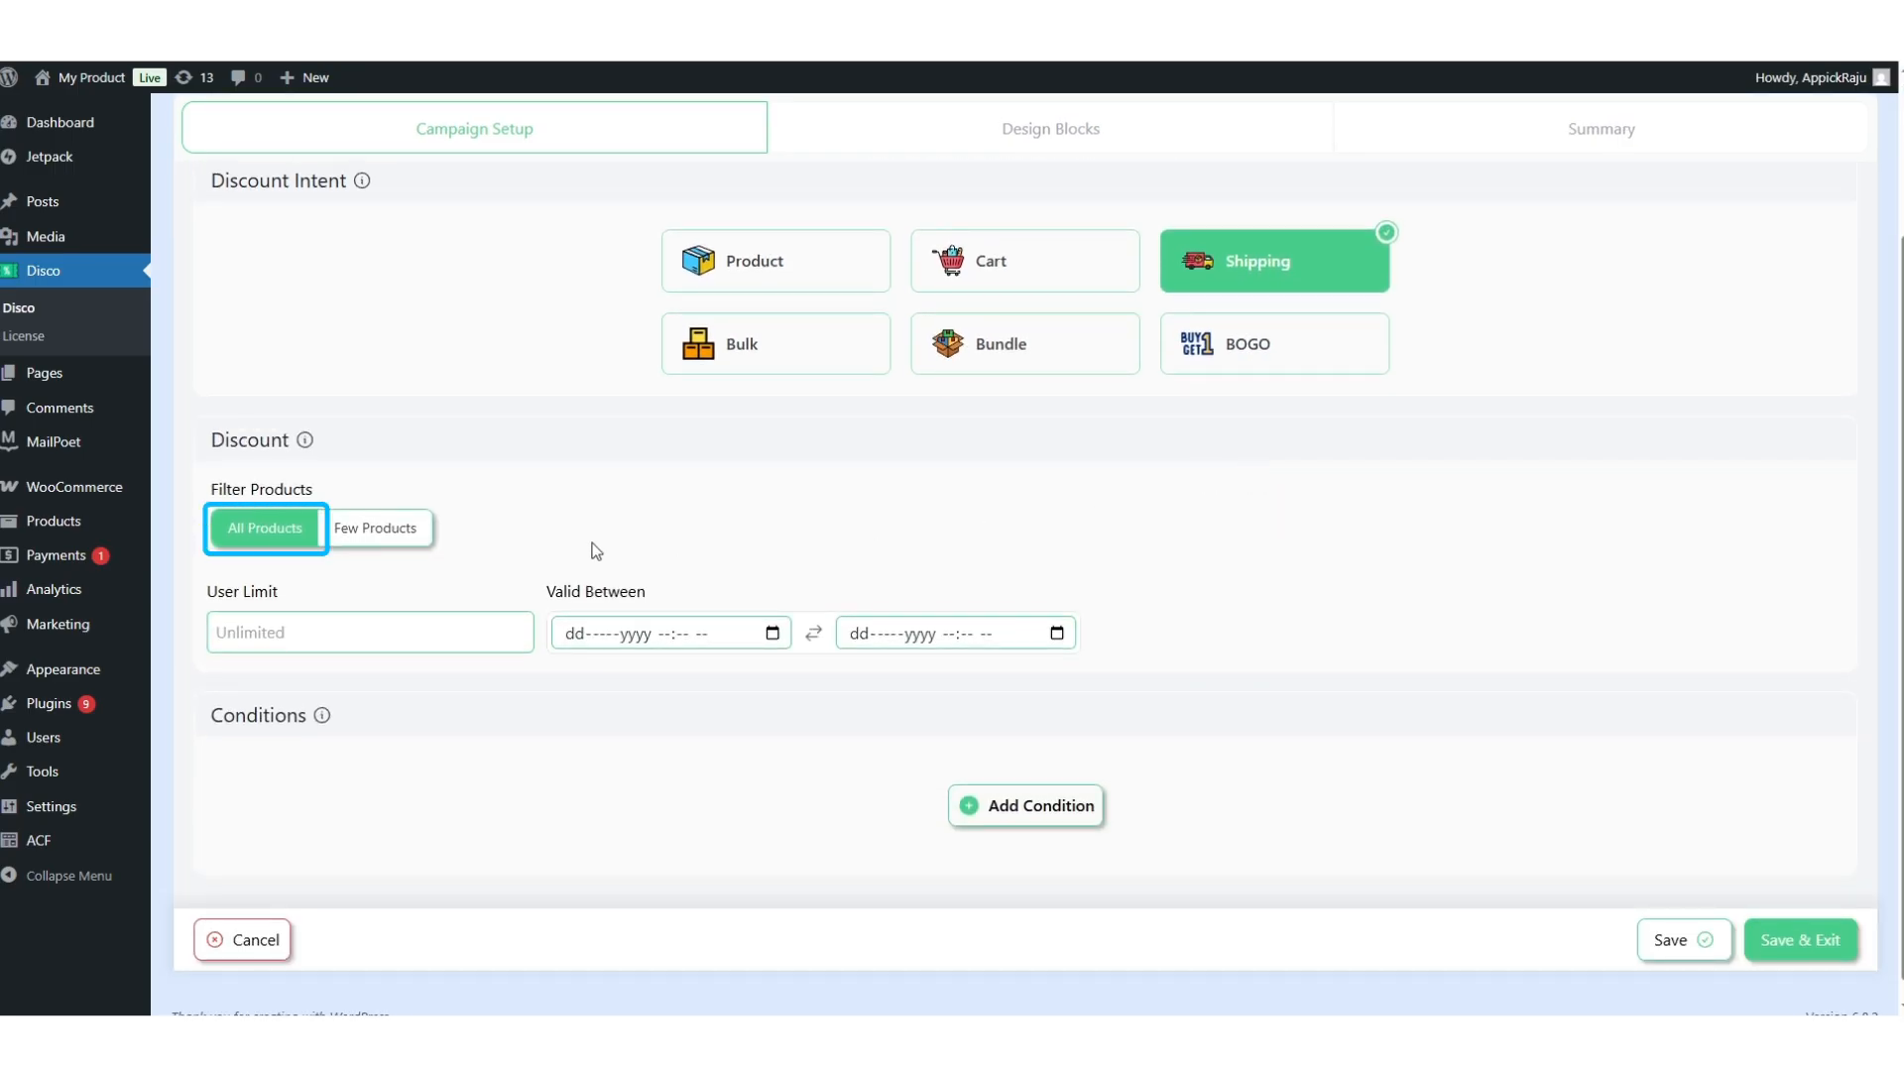
scroll(337, 561, down, 1)
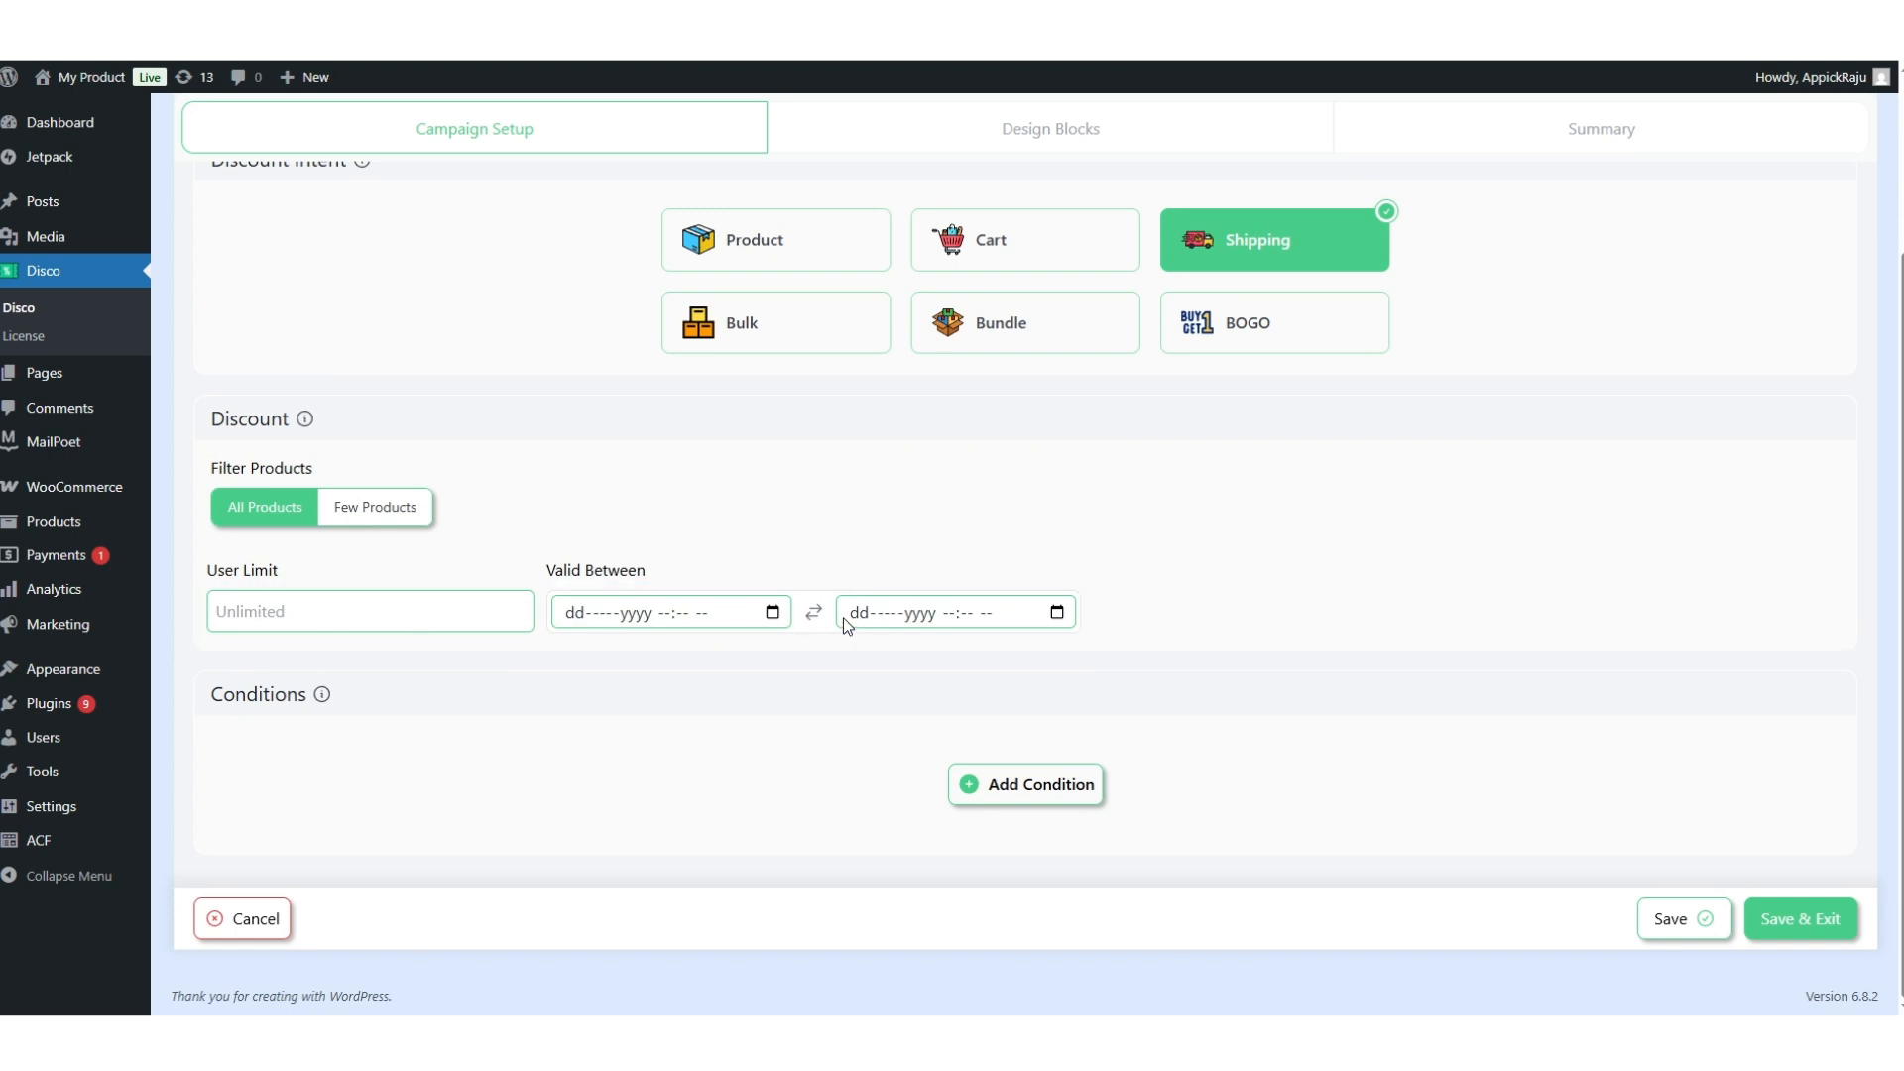
Add the condition Is First Order Equal Yes and save the campaign.
click(1004, 798)
click(502, 689)
scroll(483, 844, down, 3)
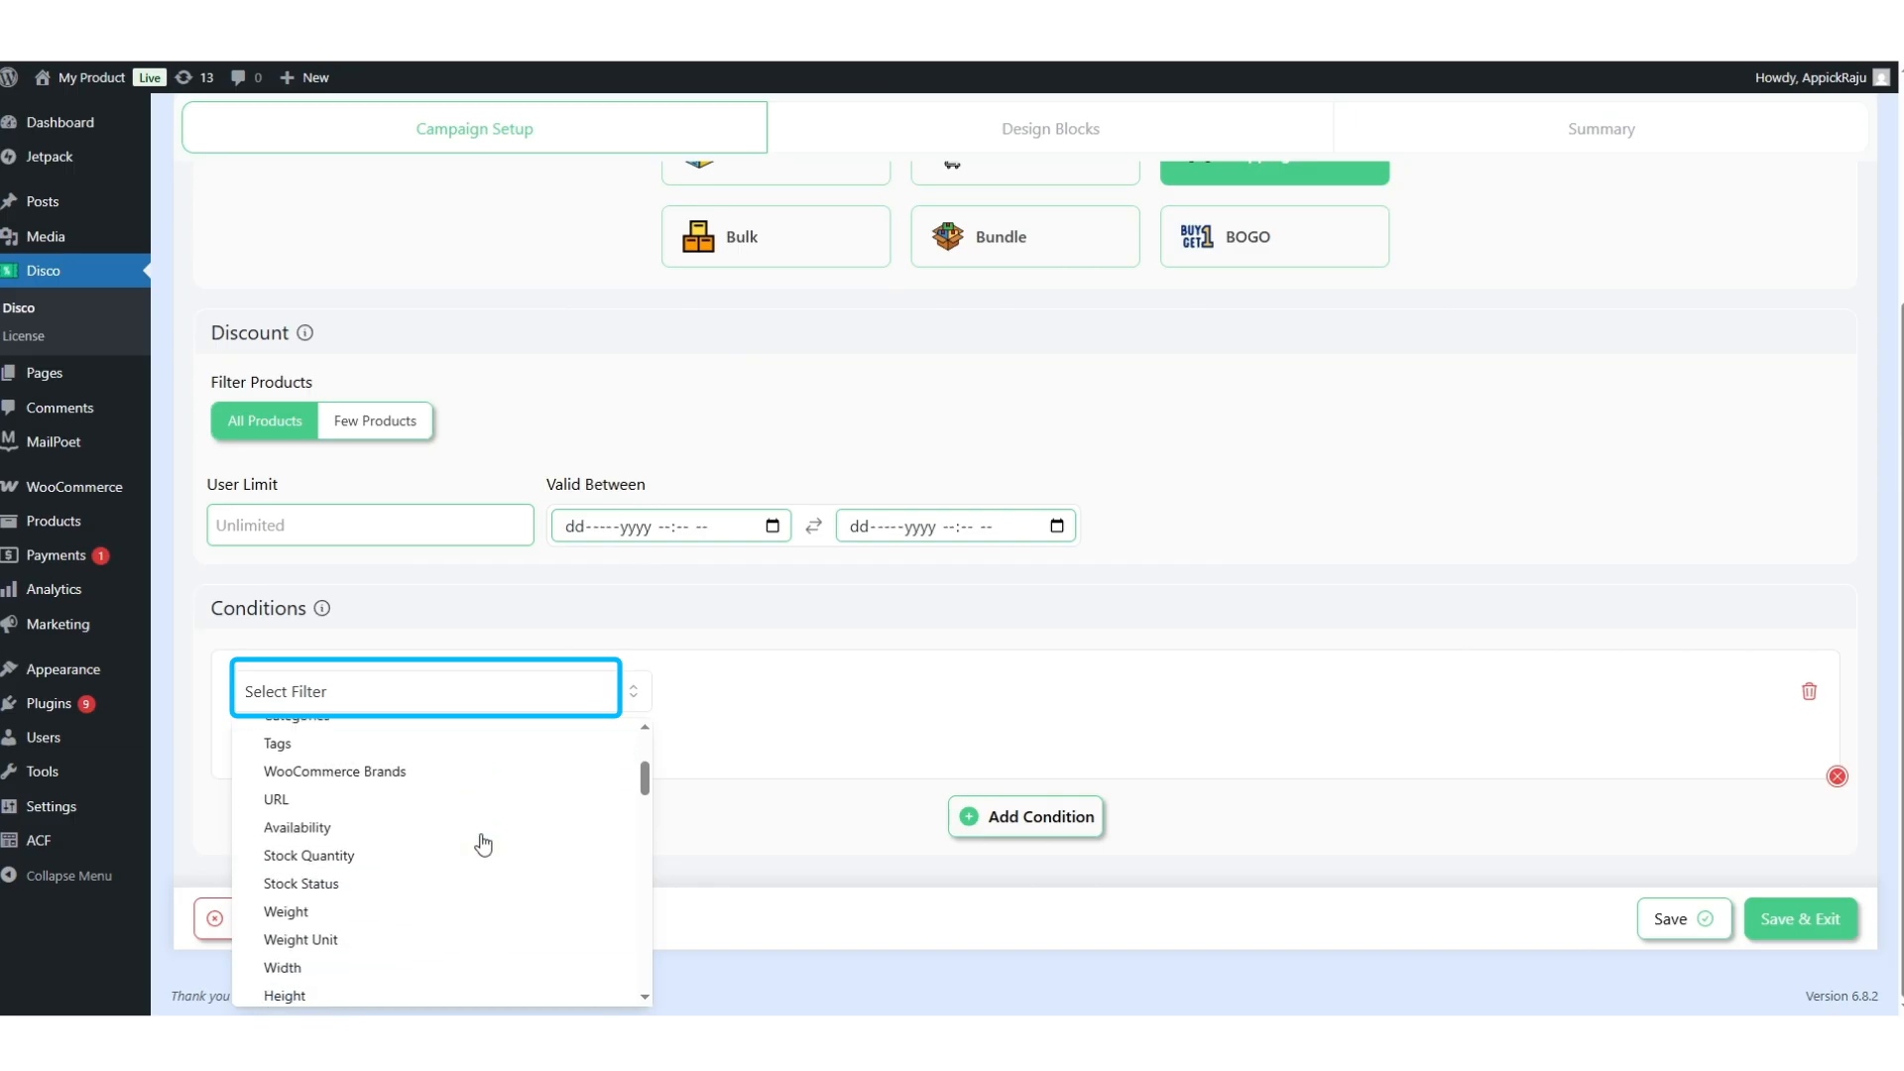
scroll(483, 844, down, 10)
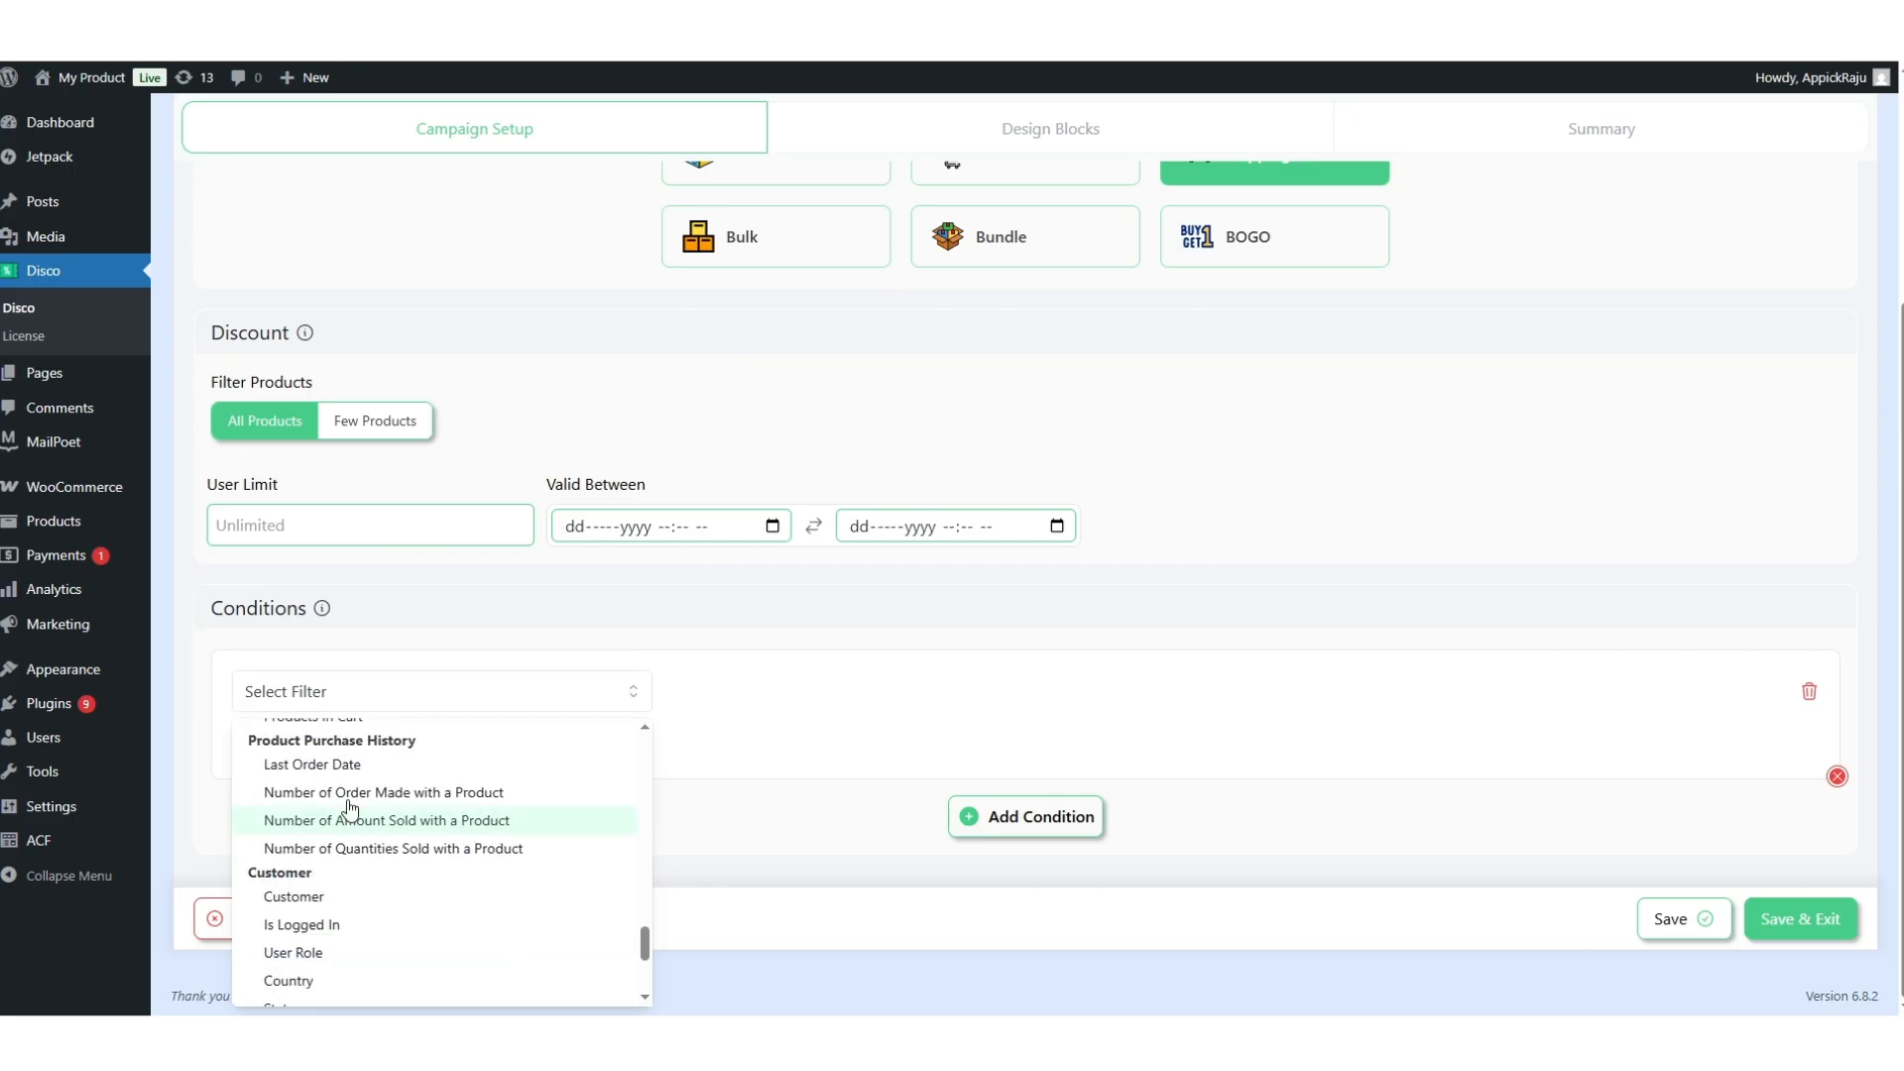
scroll(417, 824, down, 5)
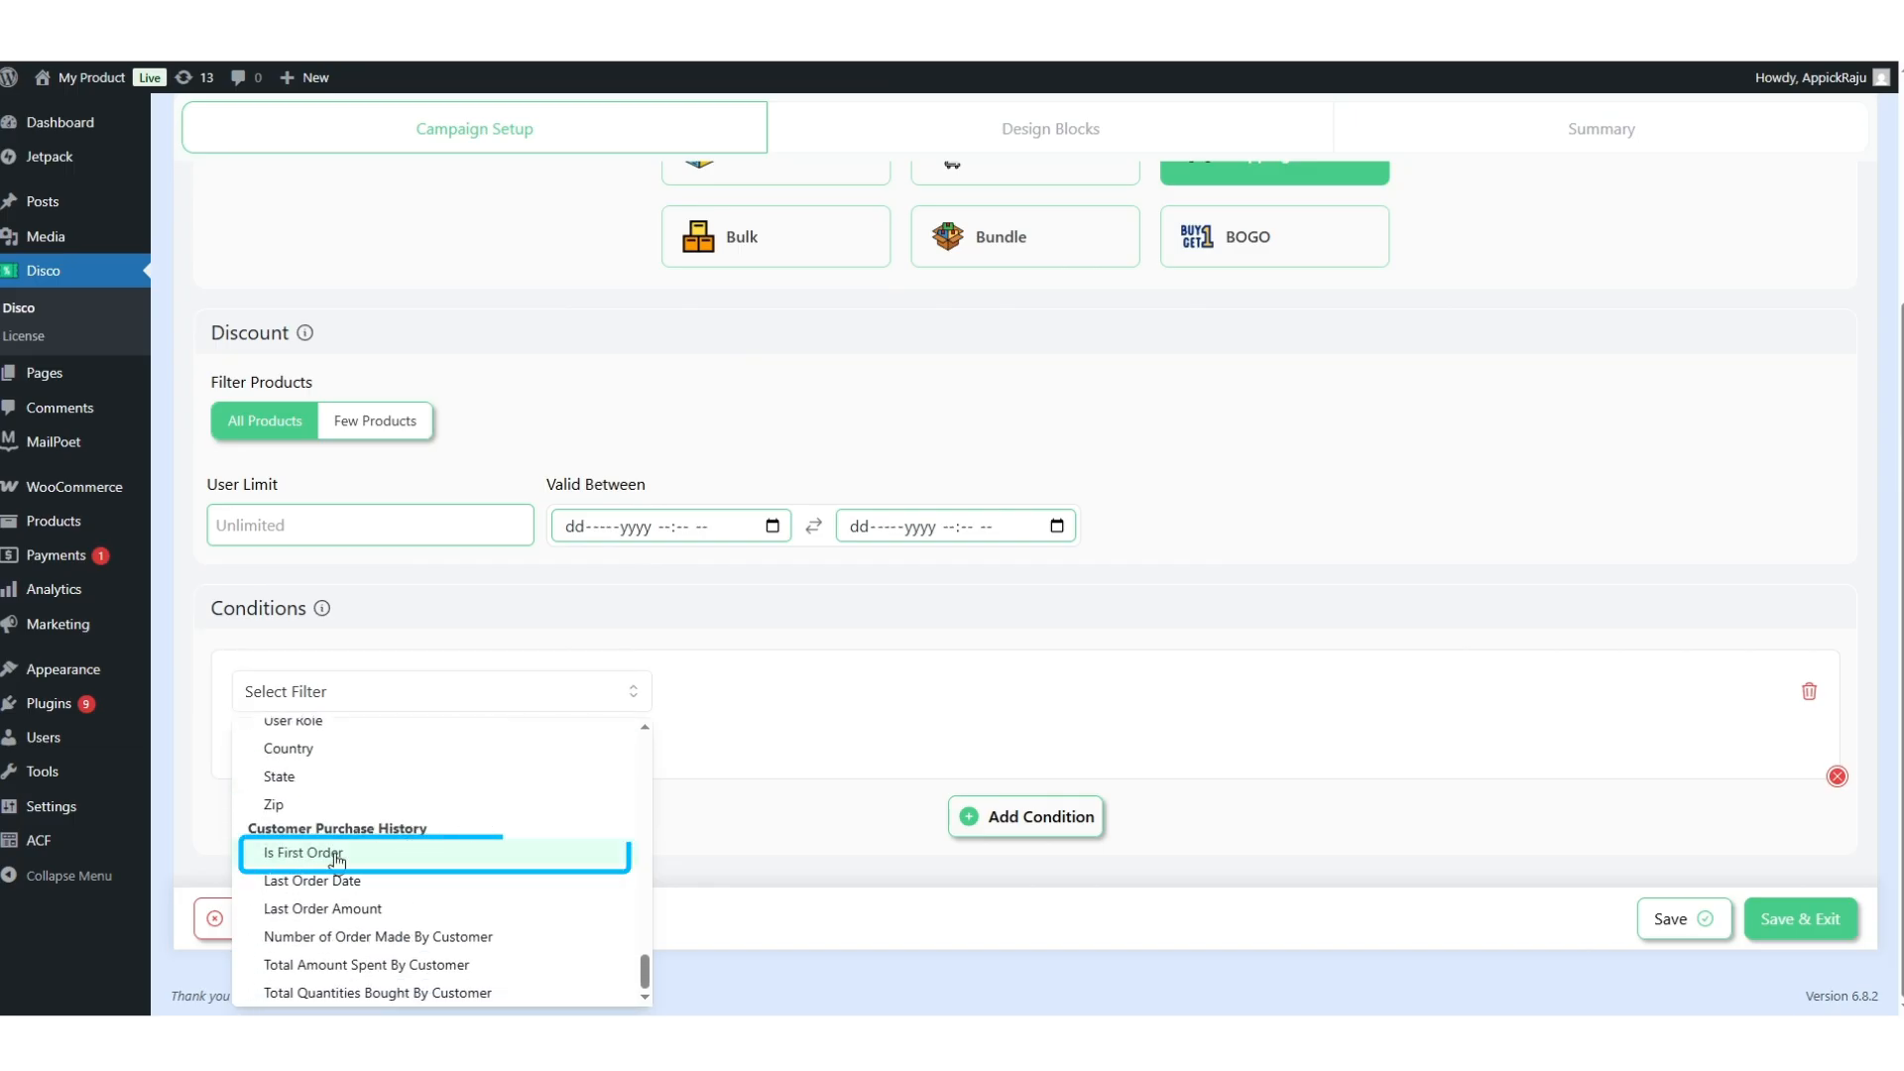
click(358, 857)
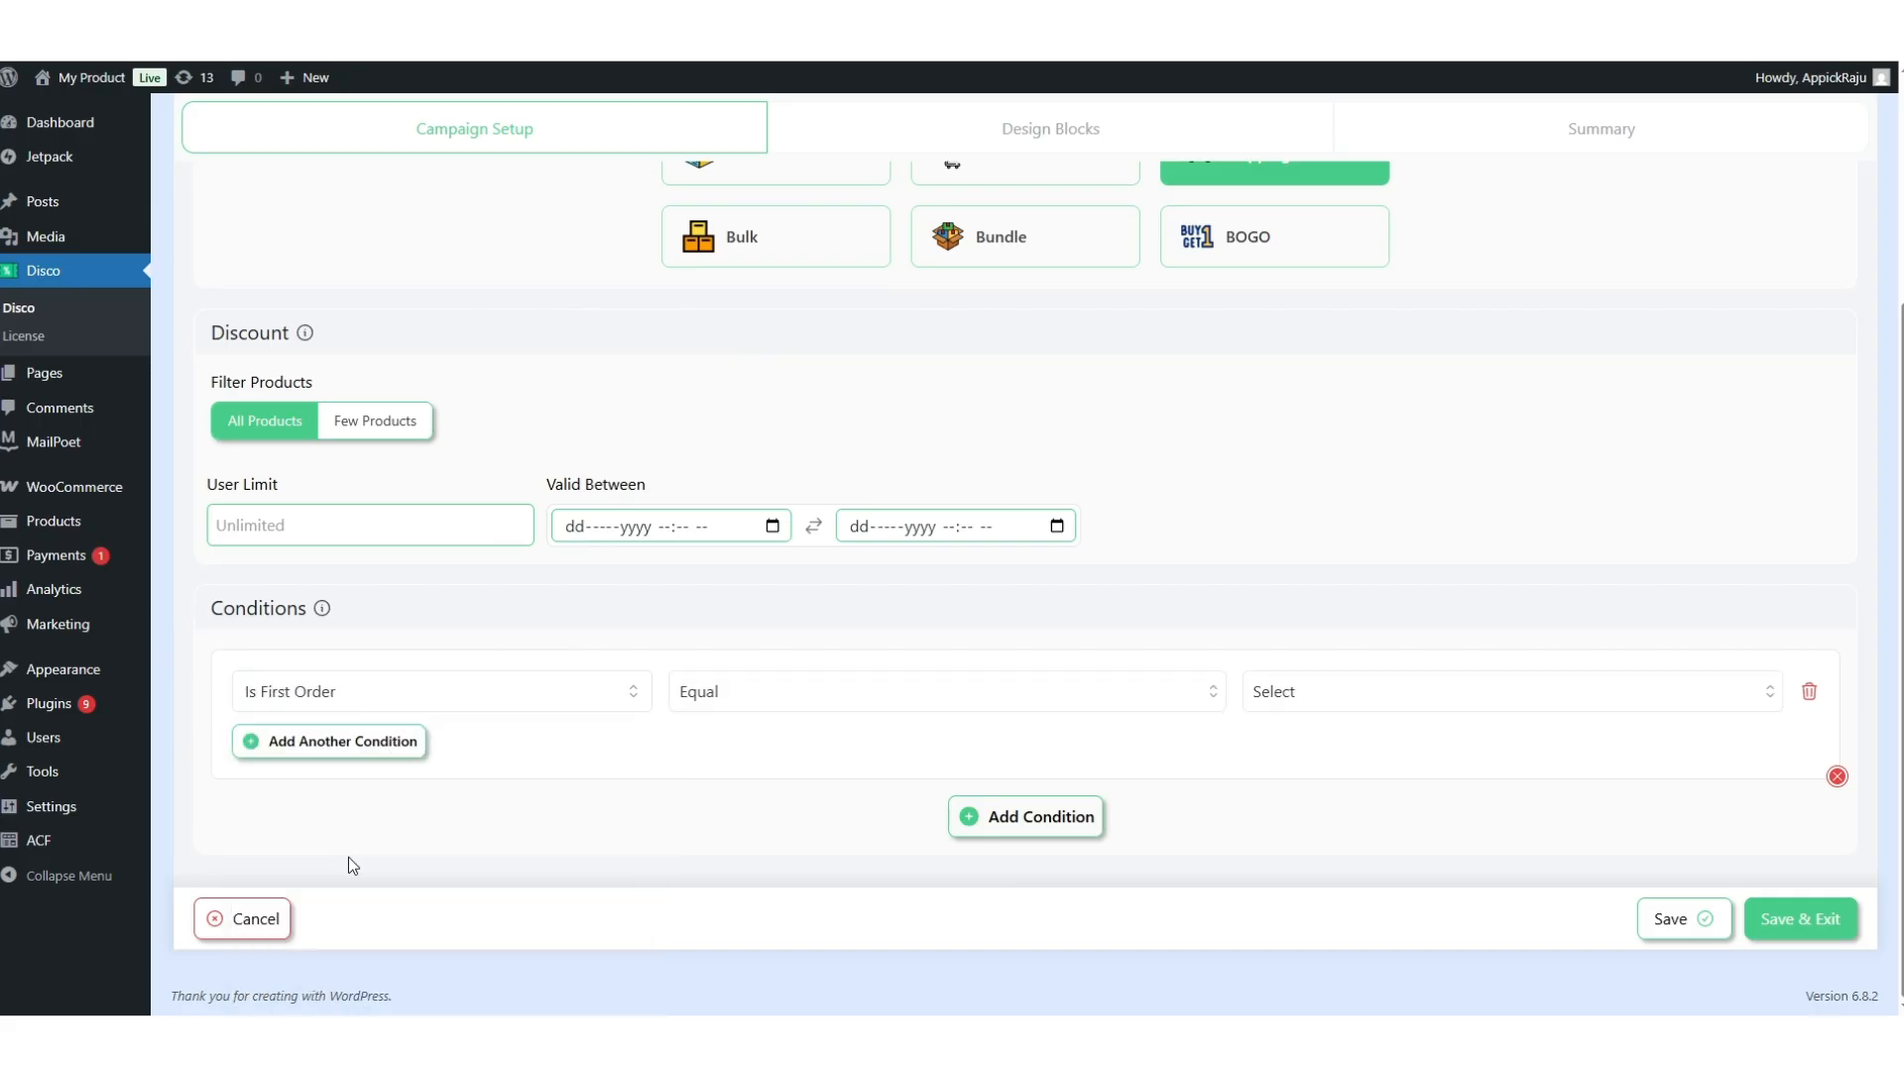
click(789, 706)
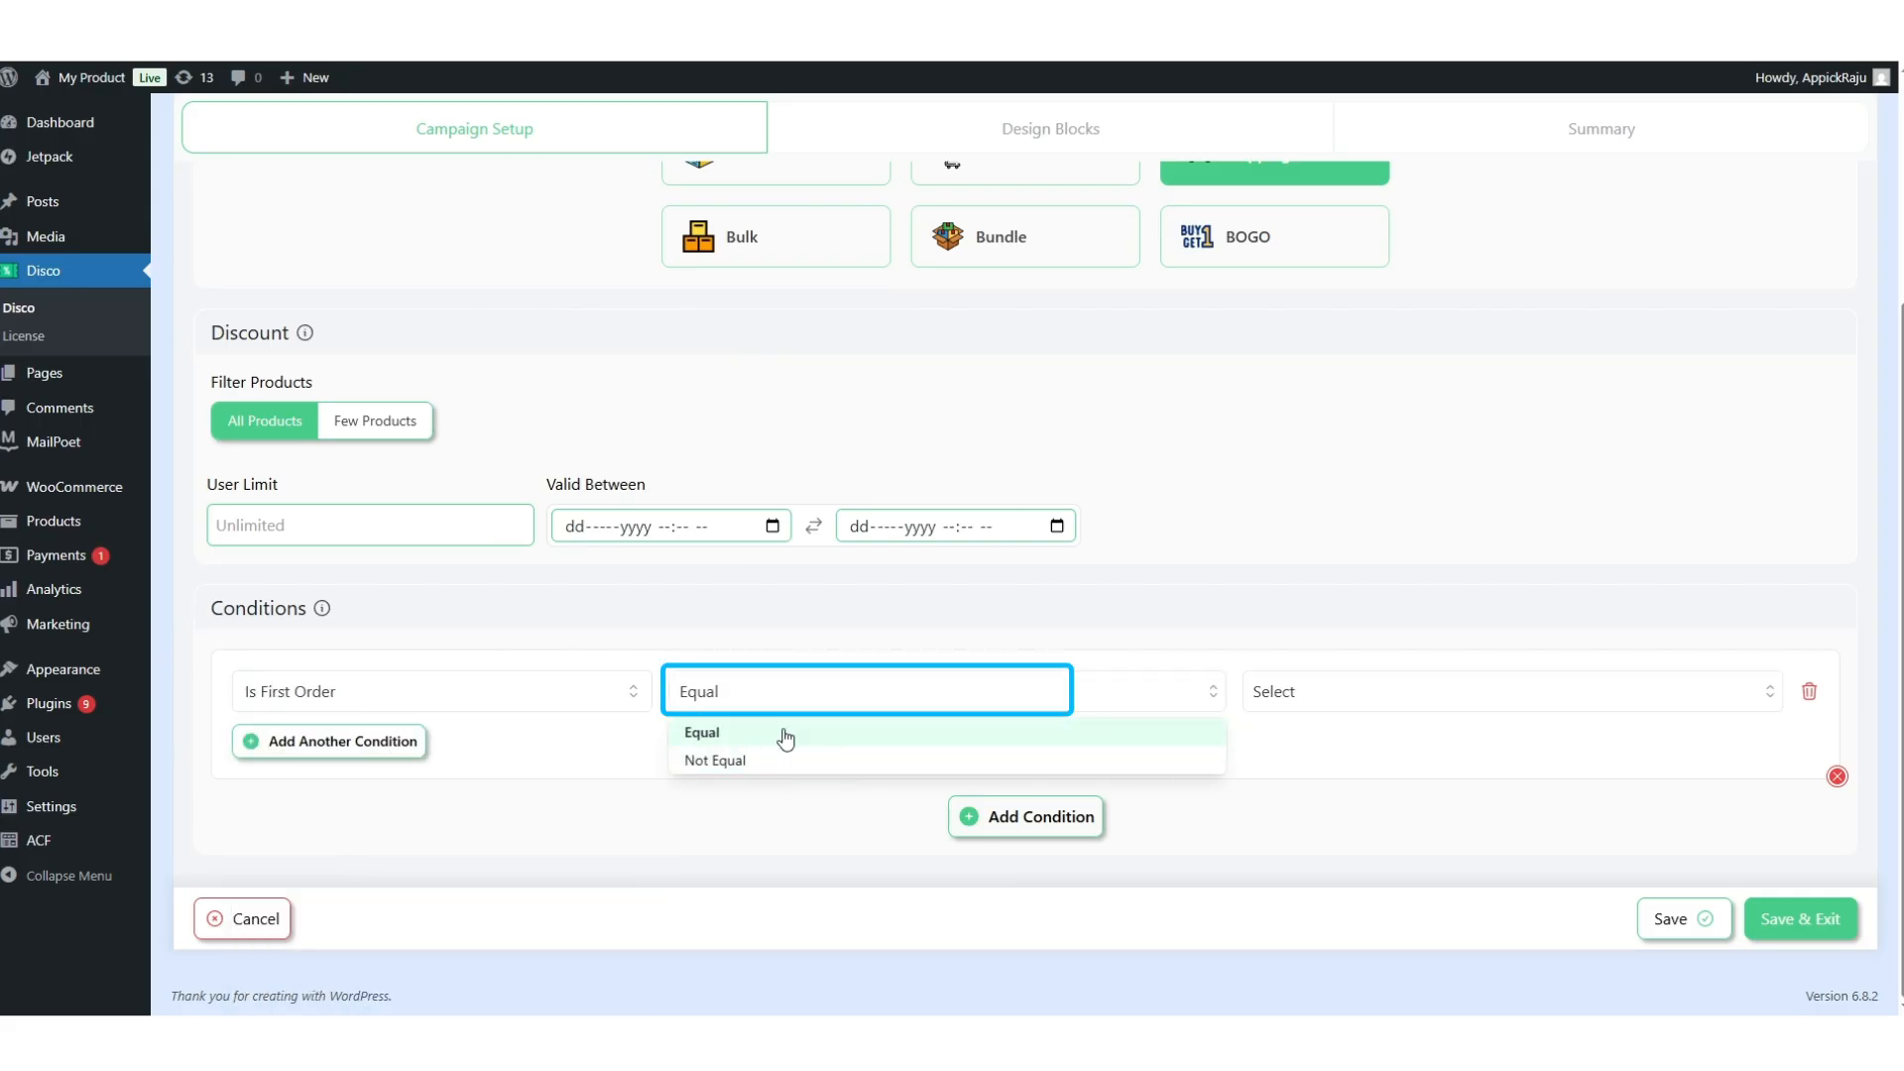
click(782, 735)
click(1344, 695)
click(1275, 734)
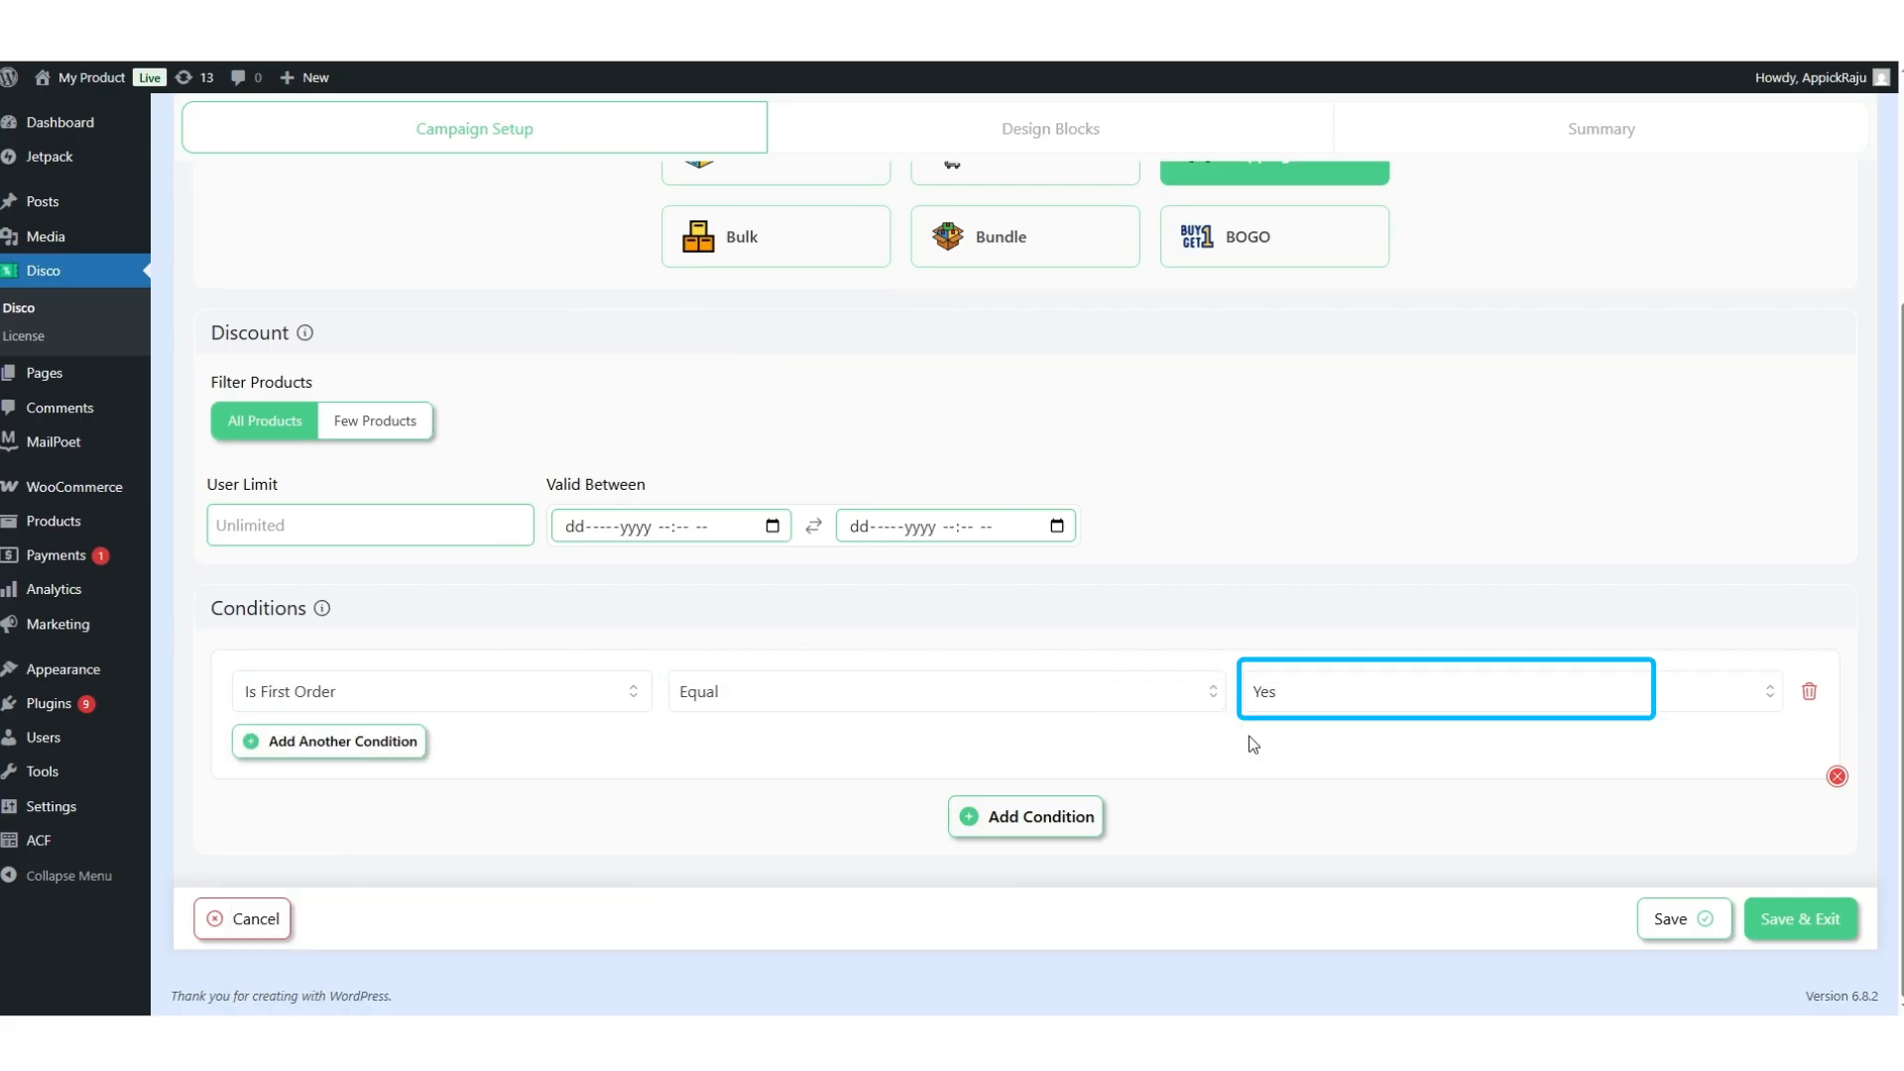
click(1769, 919)
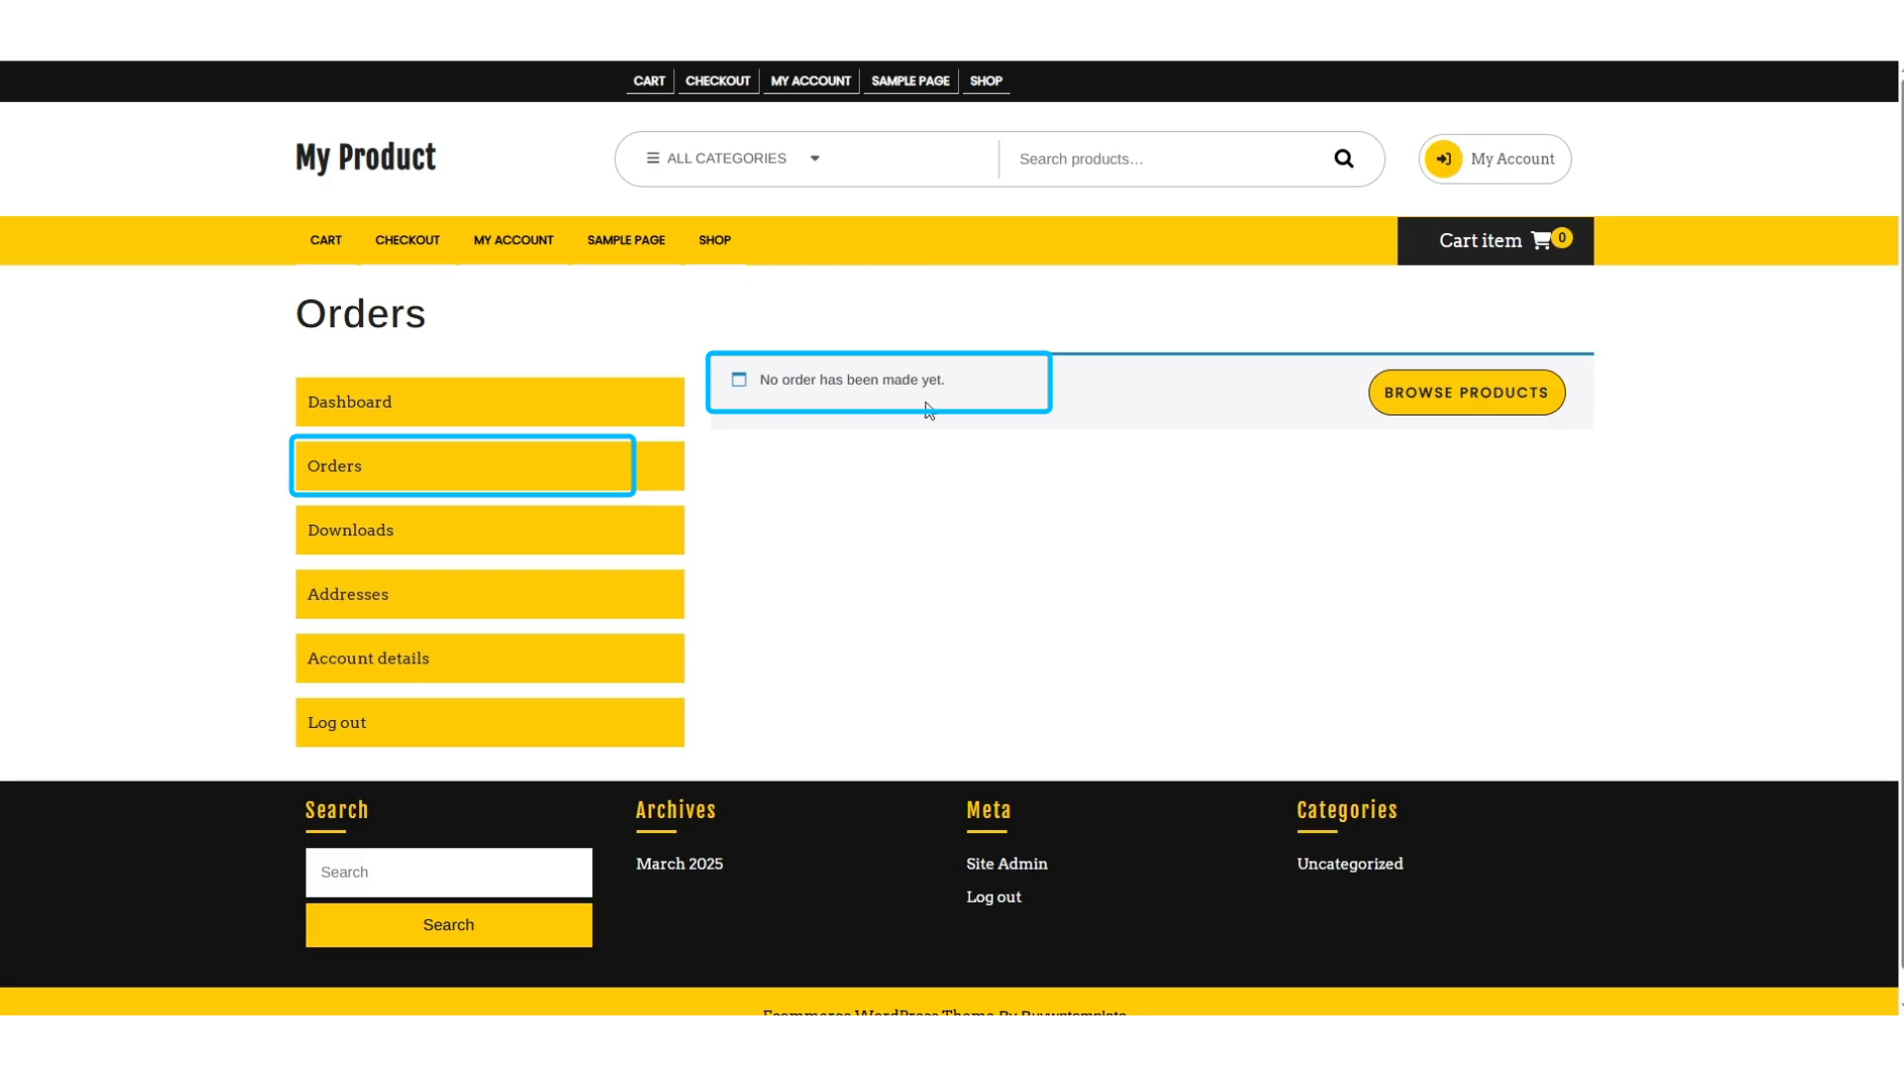
Add the Beanie to the cart from the shop listing.
click(719, 250)
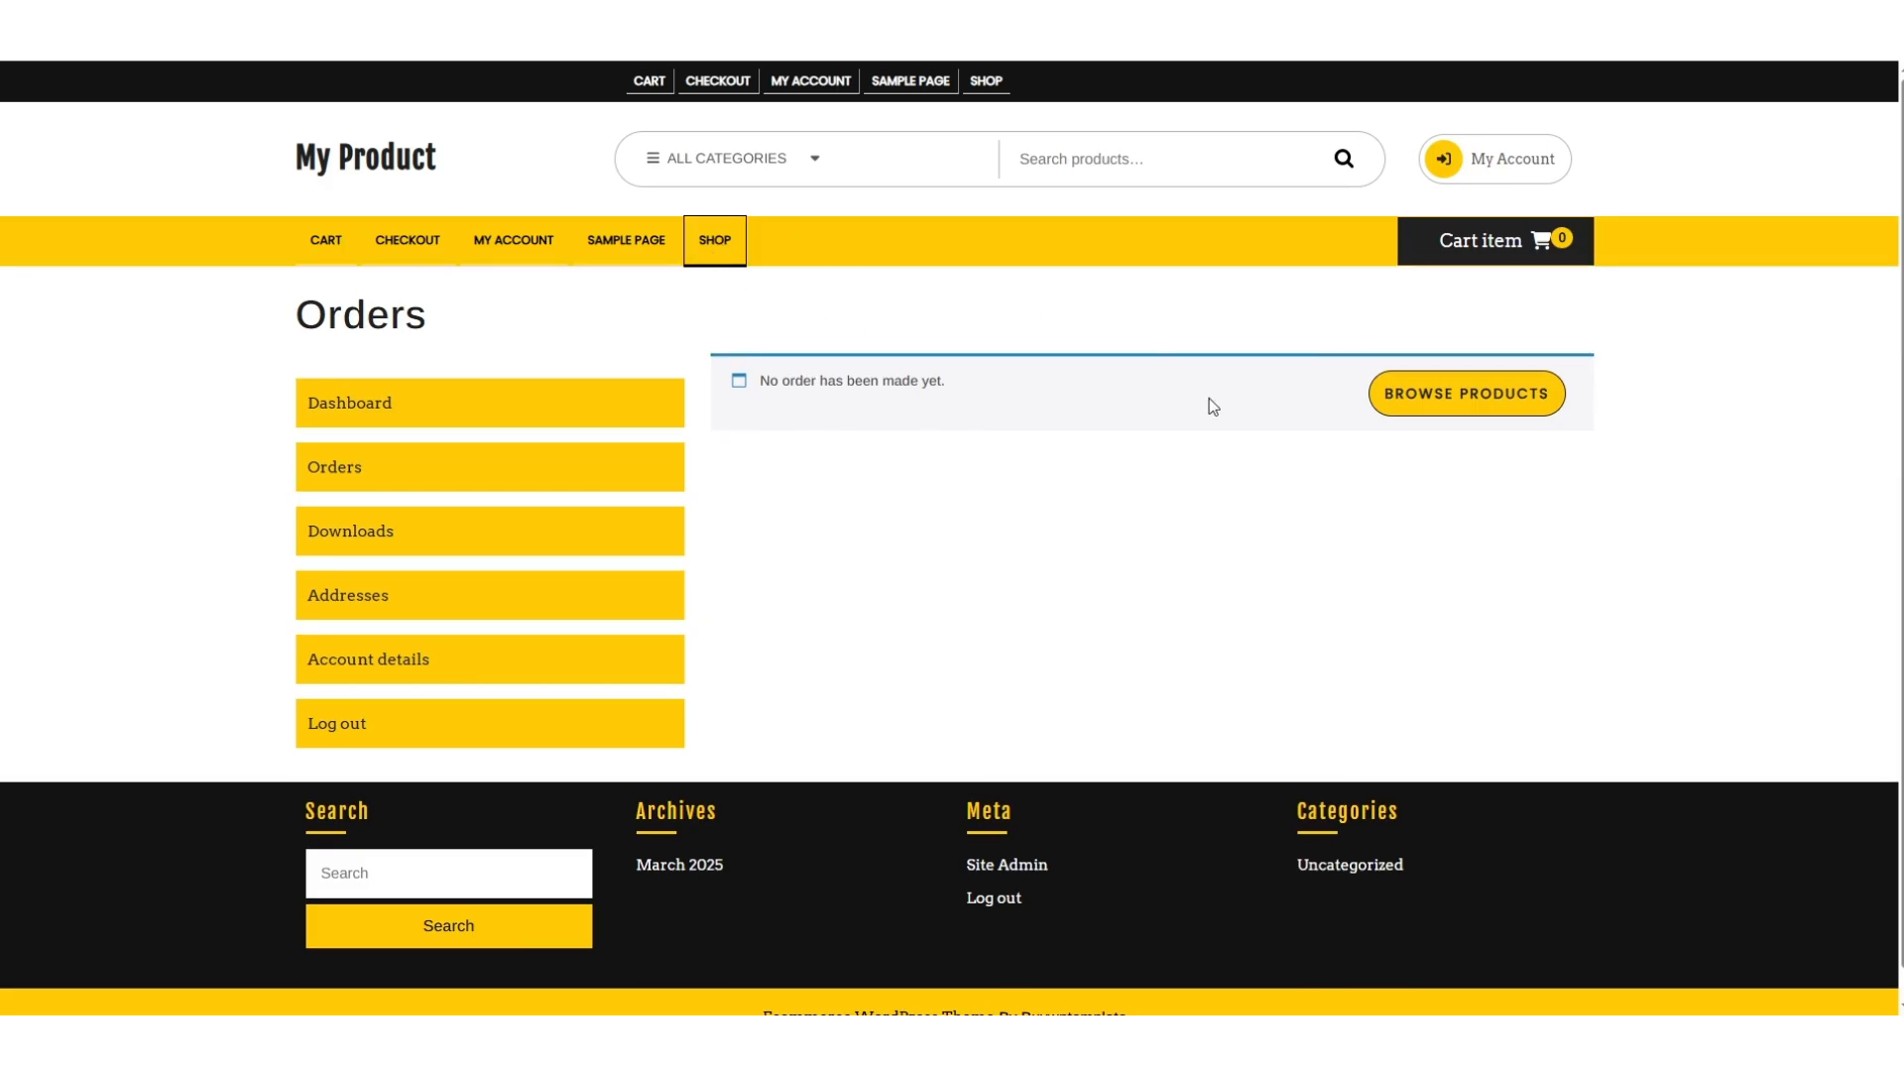
scroll(1069, 414, down, 3)
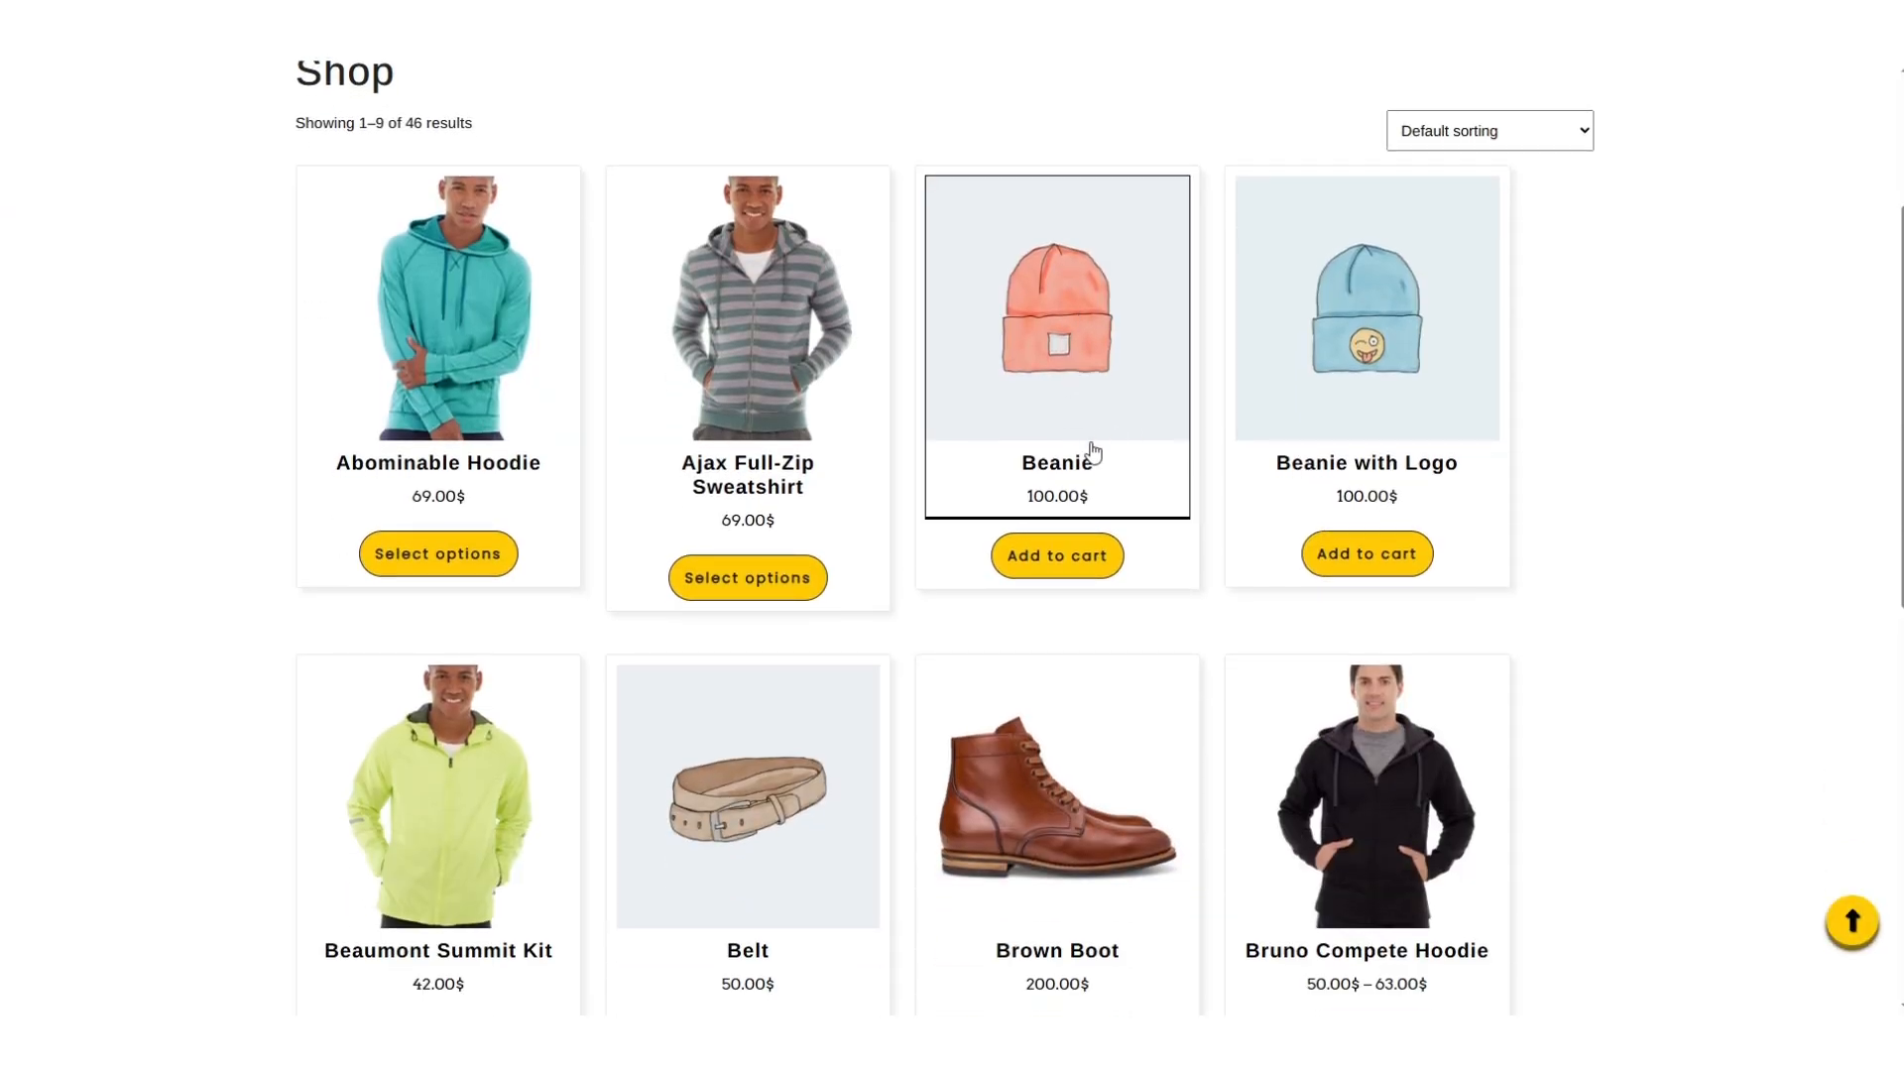
click(1093, 453)
click(1163, 561)
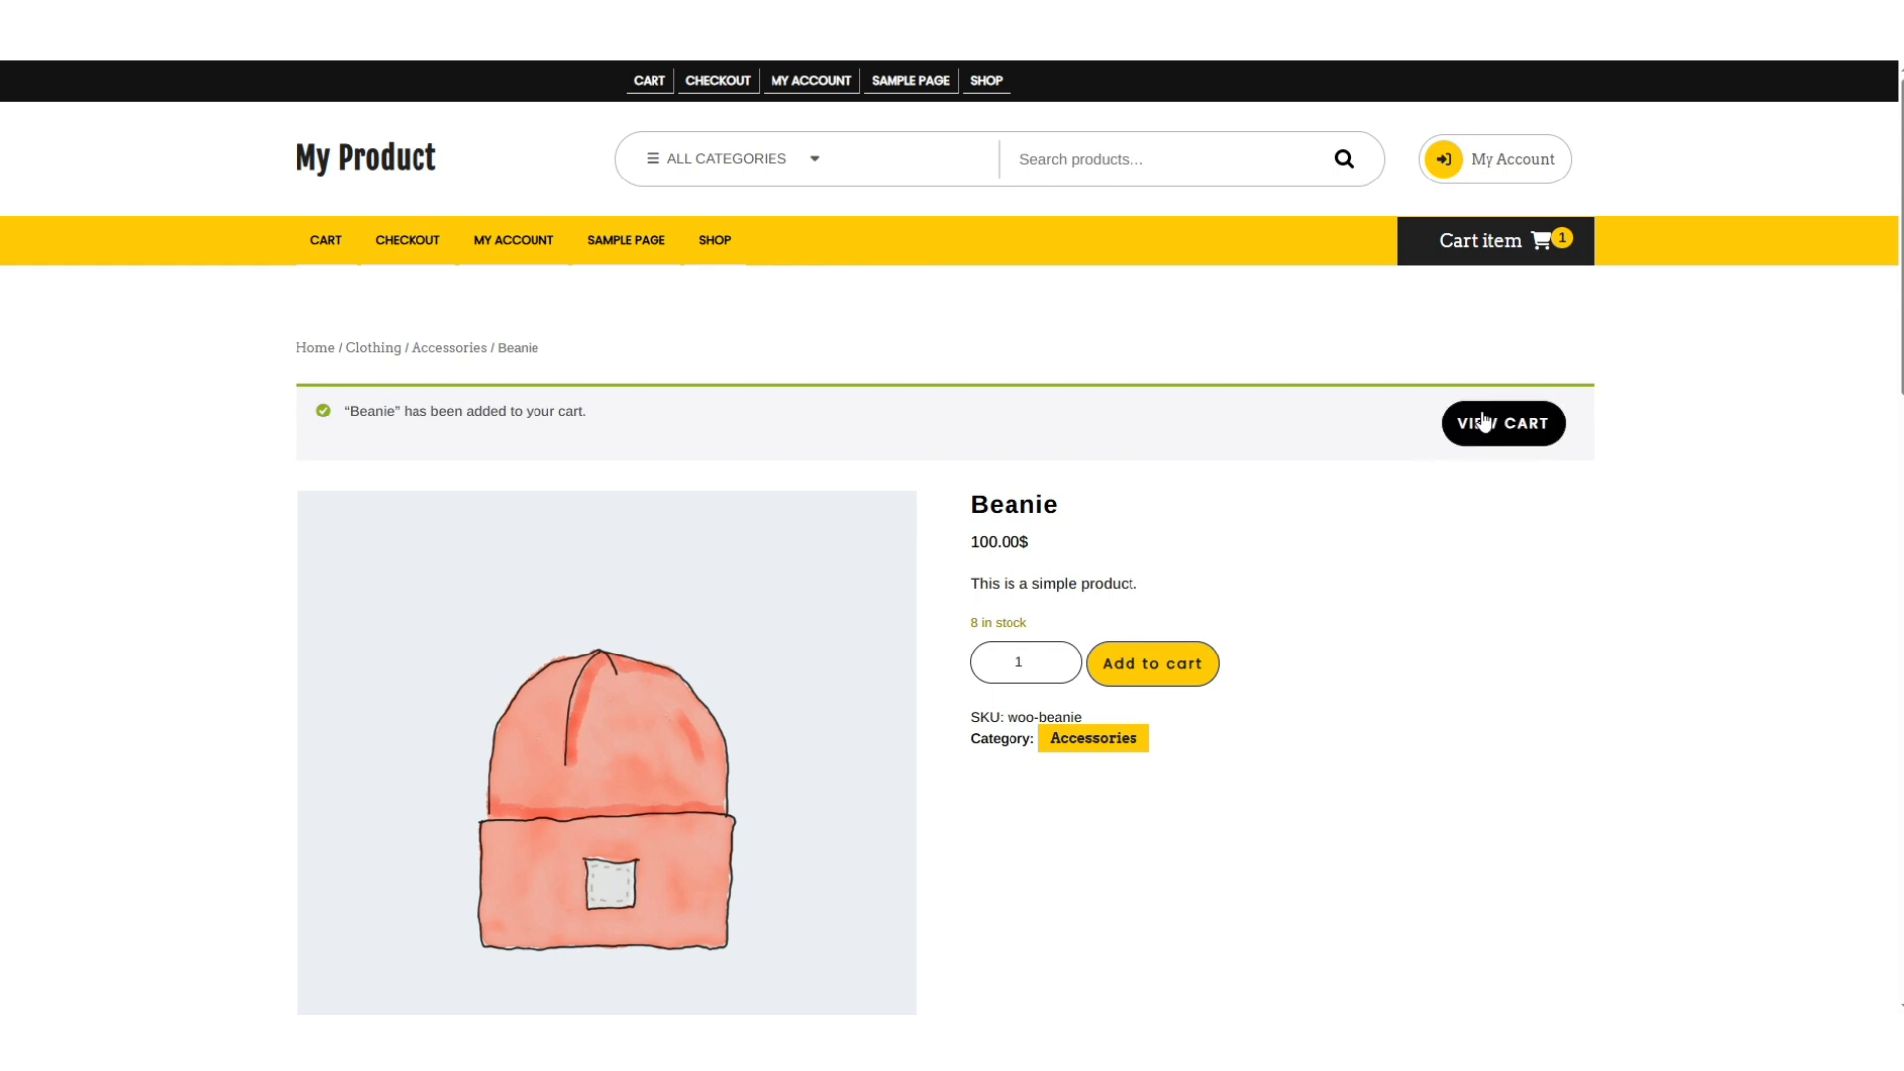
Select Free Shipping for the 100.00$ Beanie cart.
click(1485, 423)
scroll(1240, 555, down, 1)
click(1230, 585)
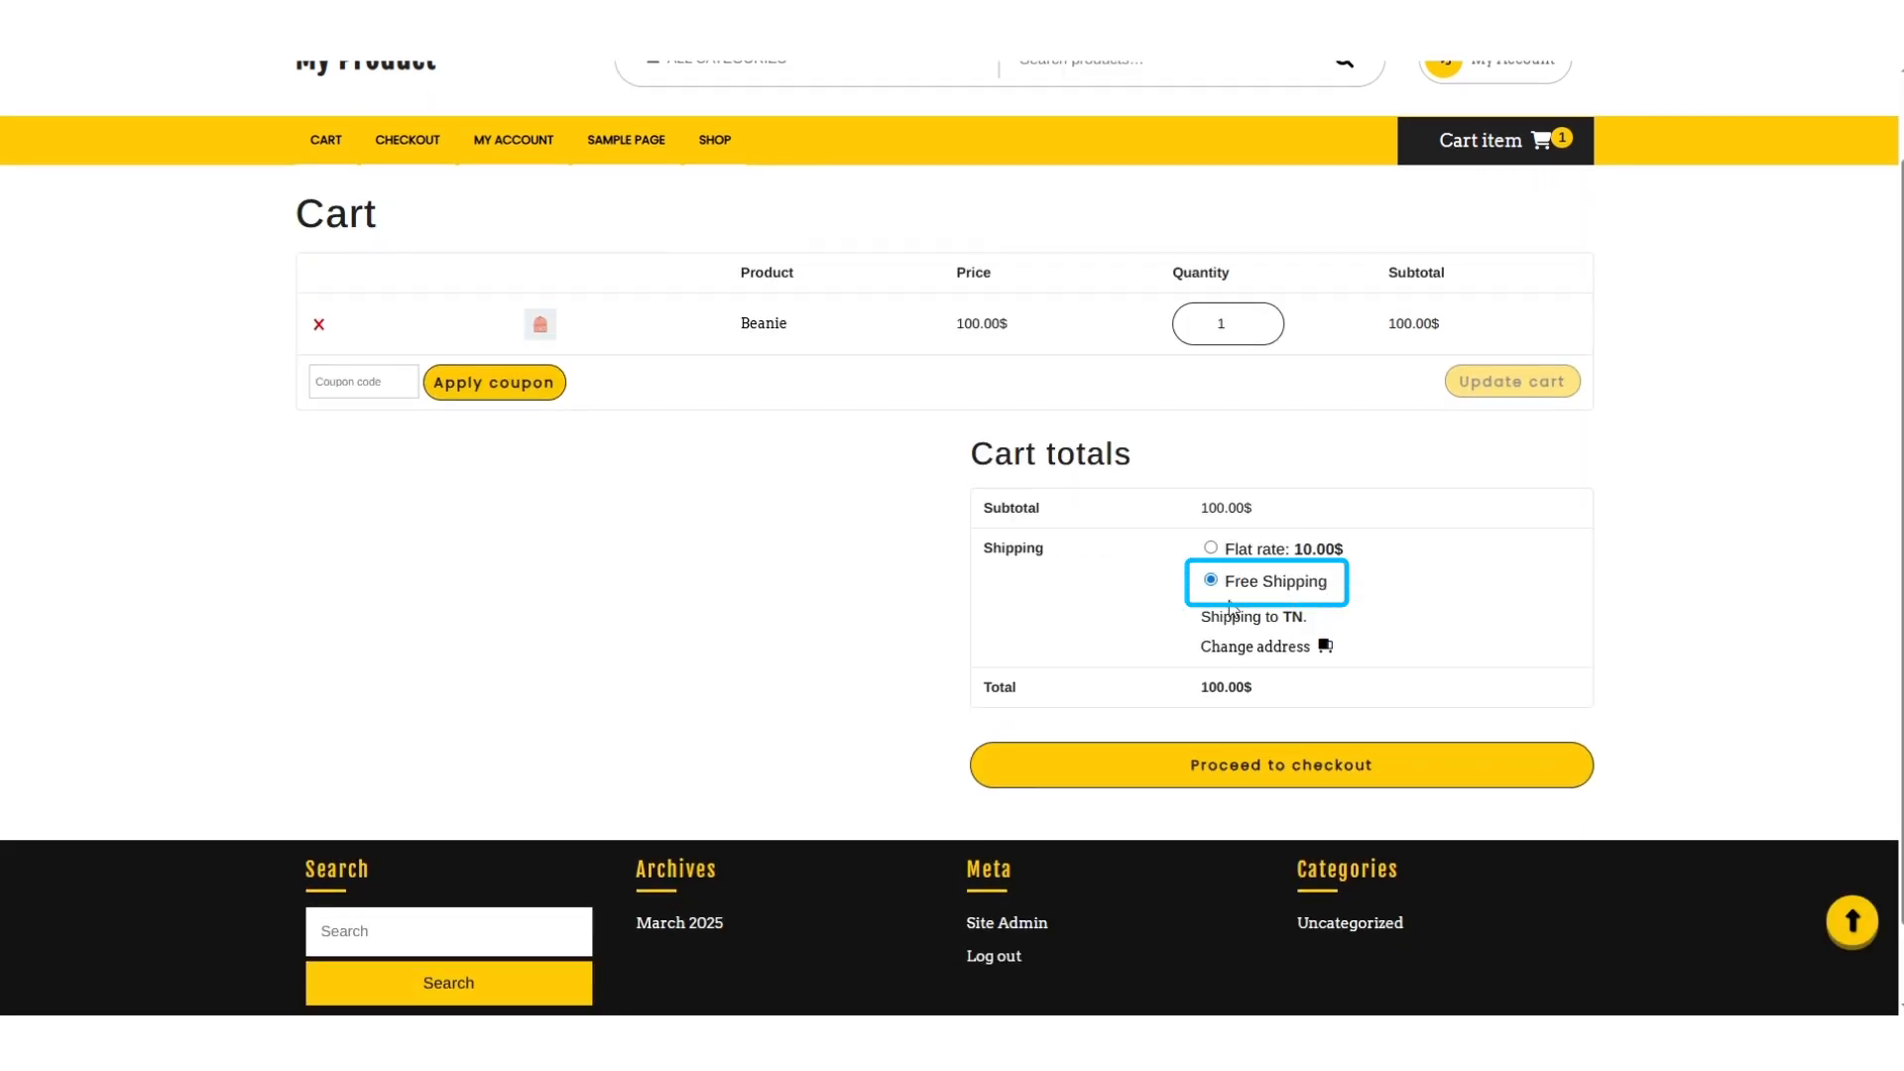